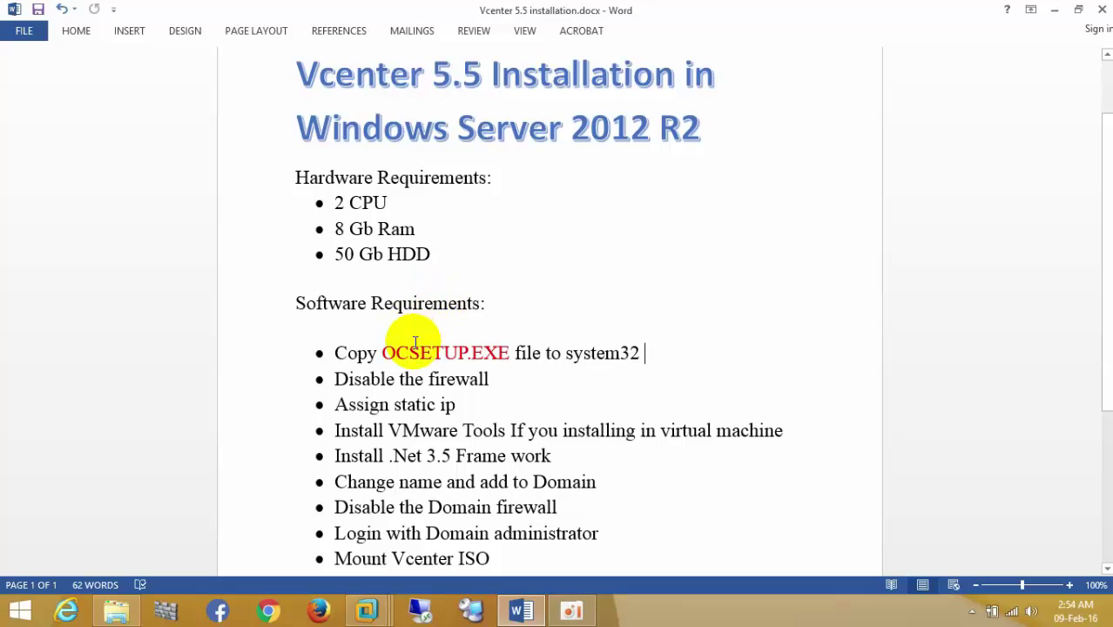
# Step: Switch to the vcenter virtual machine and refresh its desktop
pyautogui.click(406, 353)
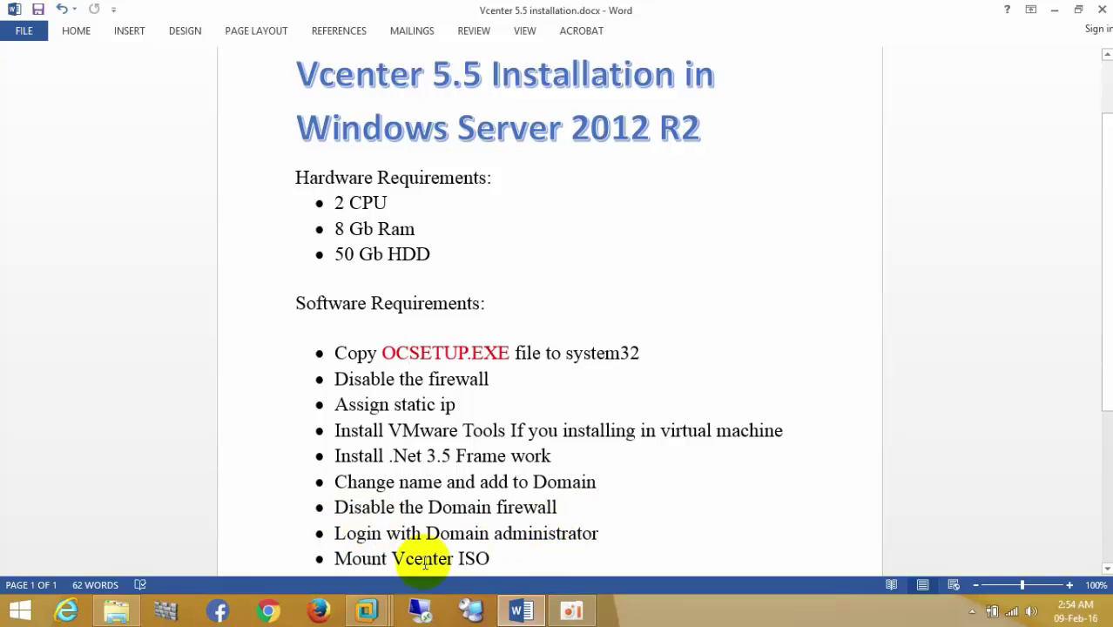
pyautogui.click(367, 609)
pyautogui.click(598, 483)
pyautogui.rightClick(731, 181)
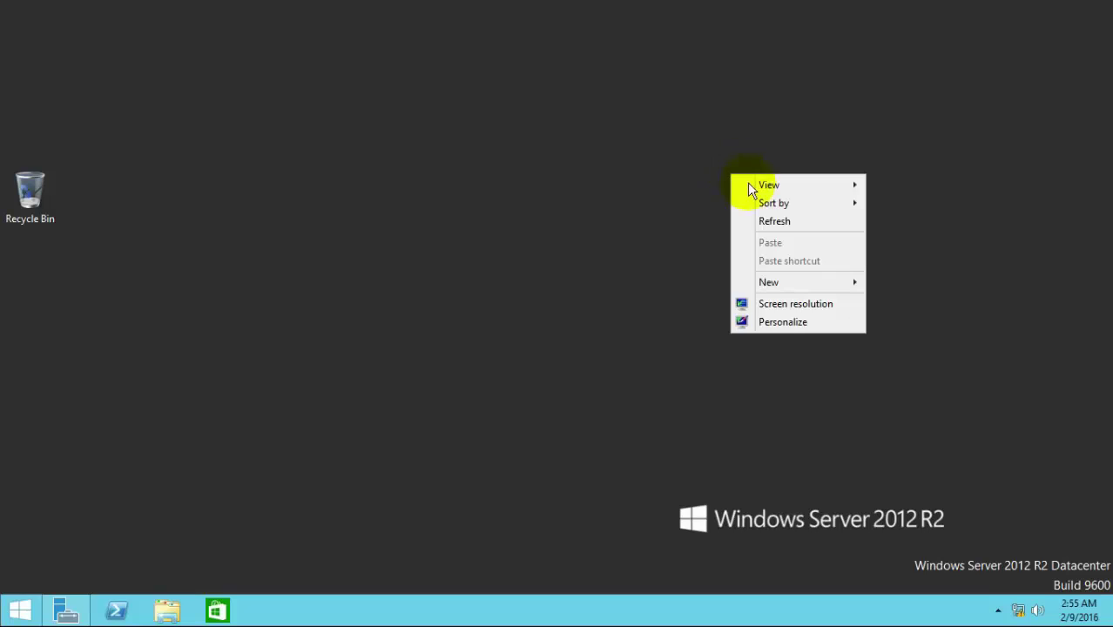
pyautogui.click(762, 219)
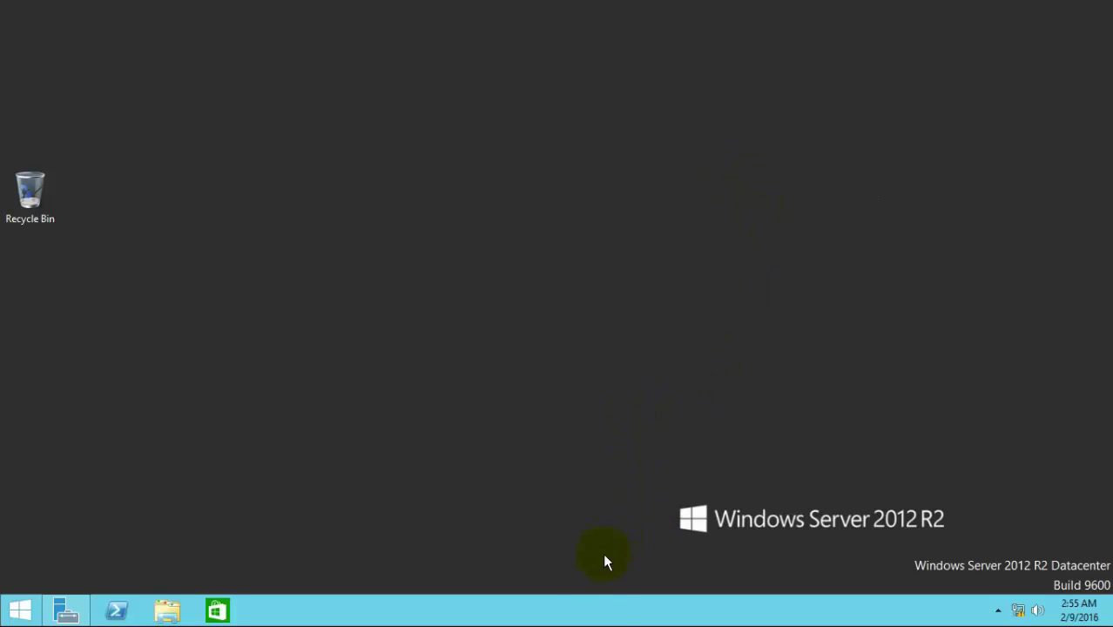
# Step: Check CPU, then memory (8.0 GB total, 7.3 GB available) in Task Manager's Performance tab
pyautogui.rightClick(597, 612)
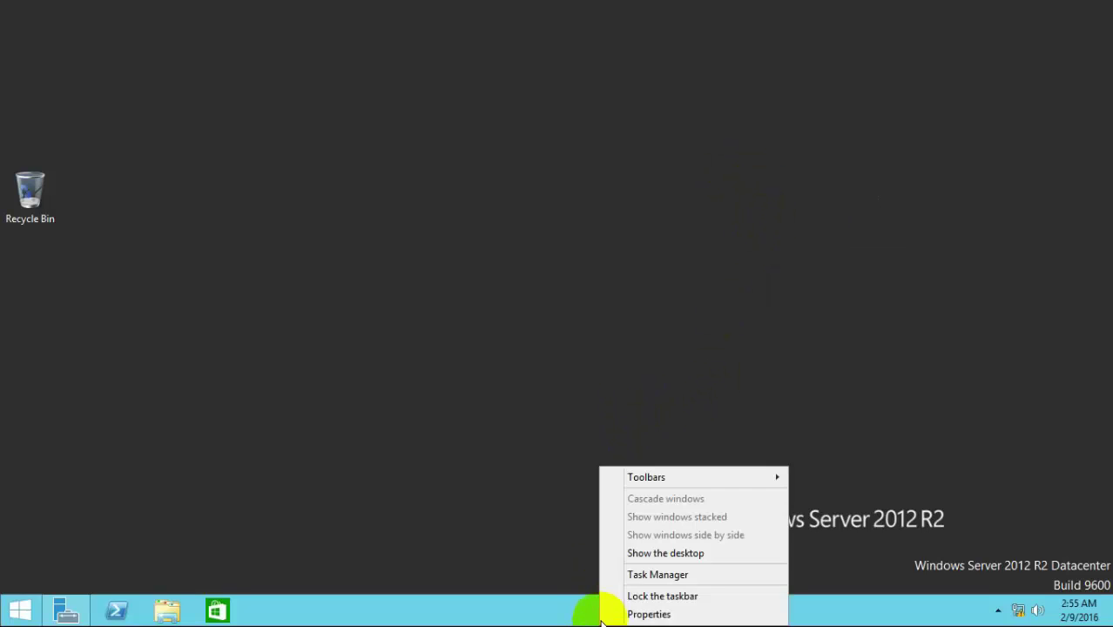
pyautogui.click(645, 576)
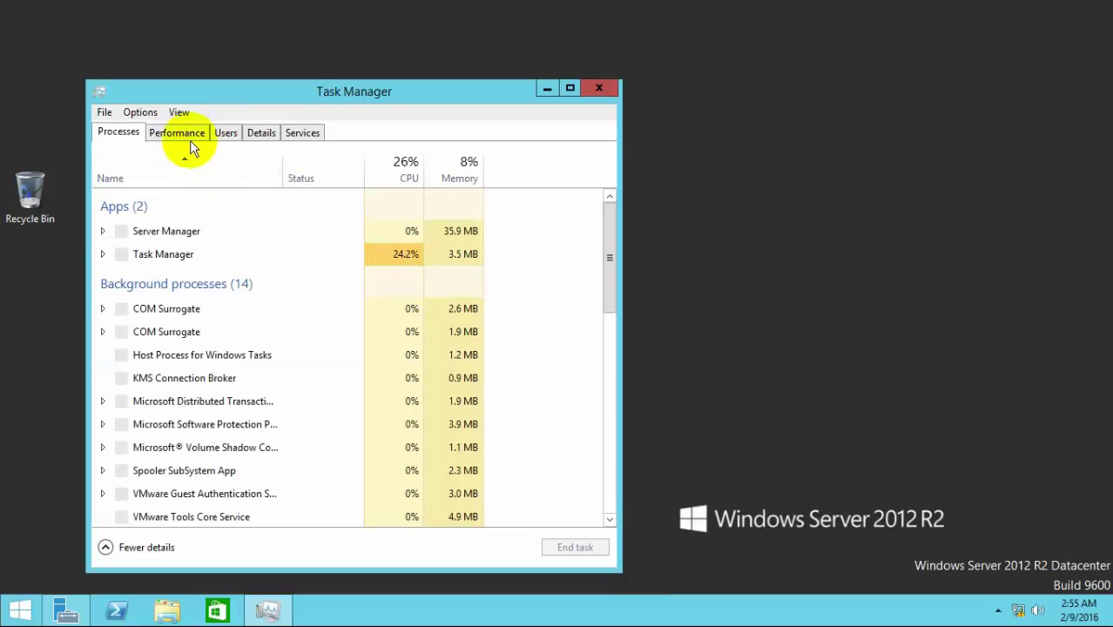
pyautogui.click(189, 137)
pyautogui.click(157, 181)
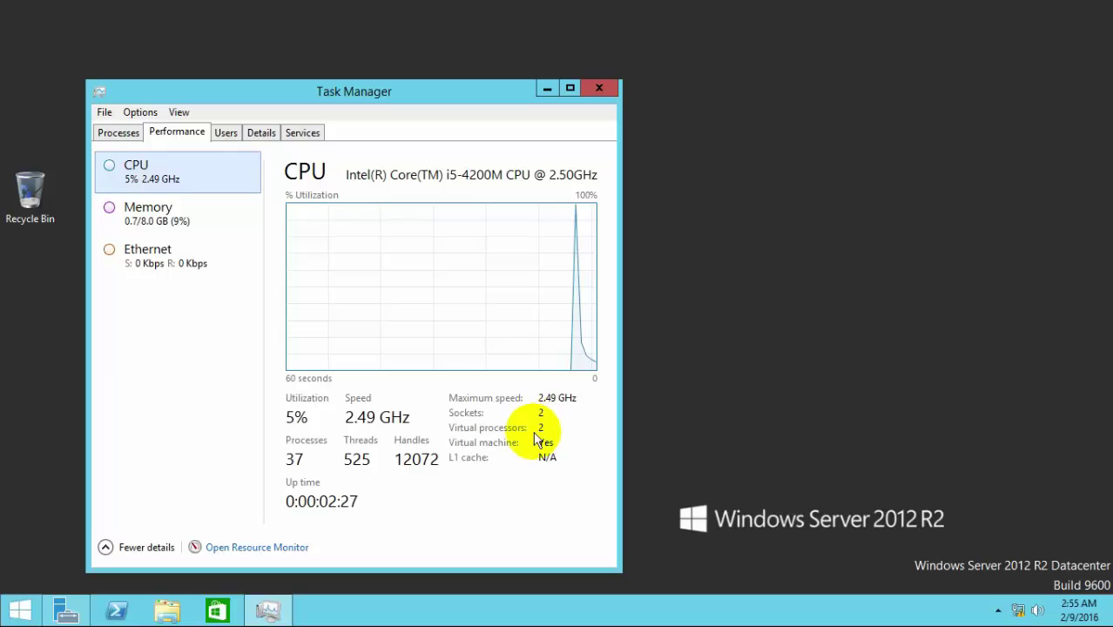
pyautogui.click(181, 222)
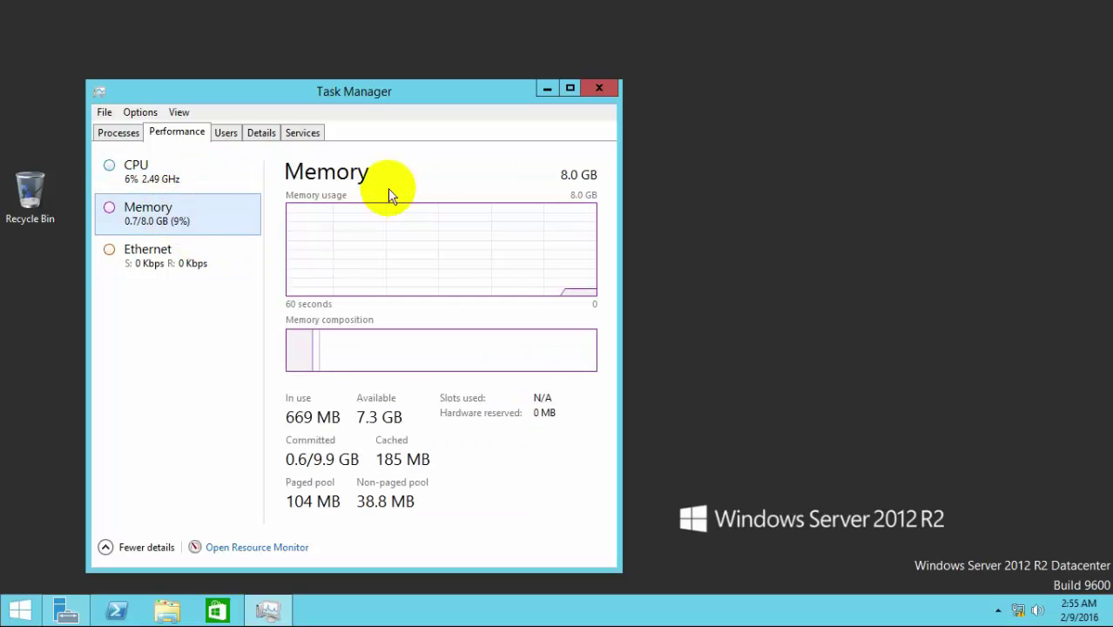
# Step: Confirm the vcenter VM has 8192 MB memory and 2 processors, then cancel without changes
pyautogui.click(600, 88)
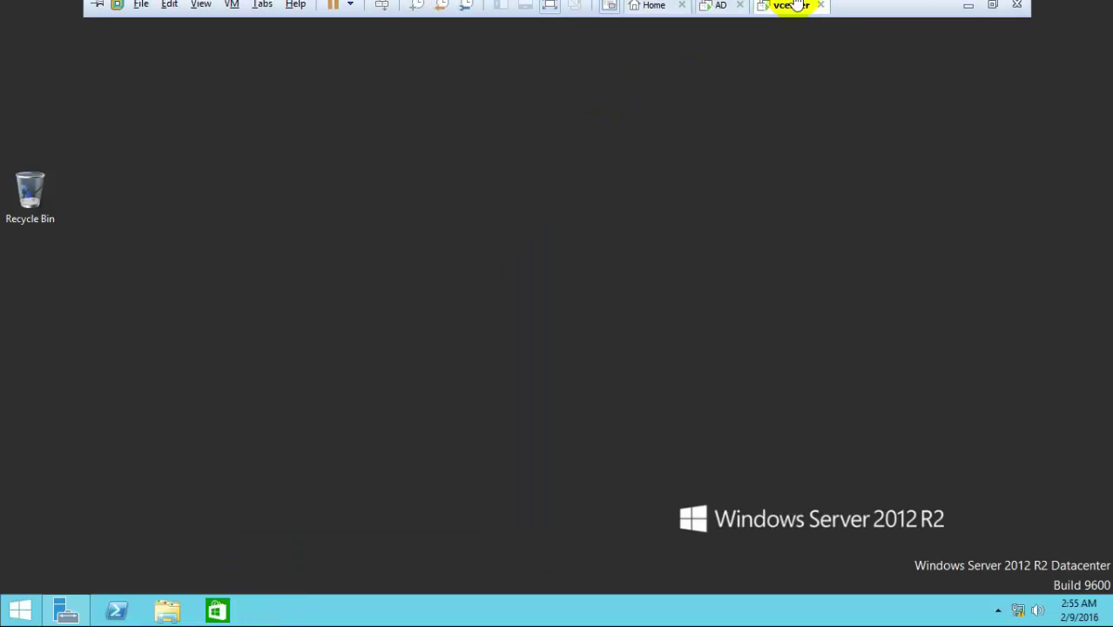
pyautogui.click(794, 5)
pyautogui.click(836, 213)
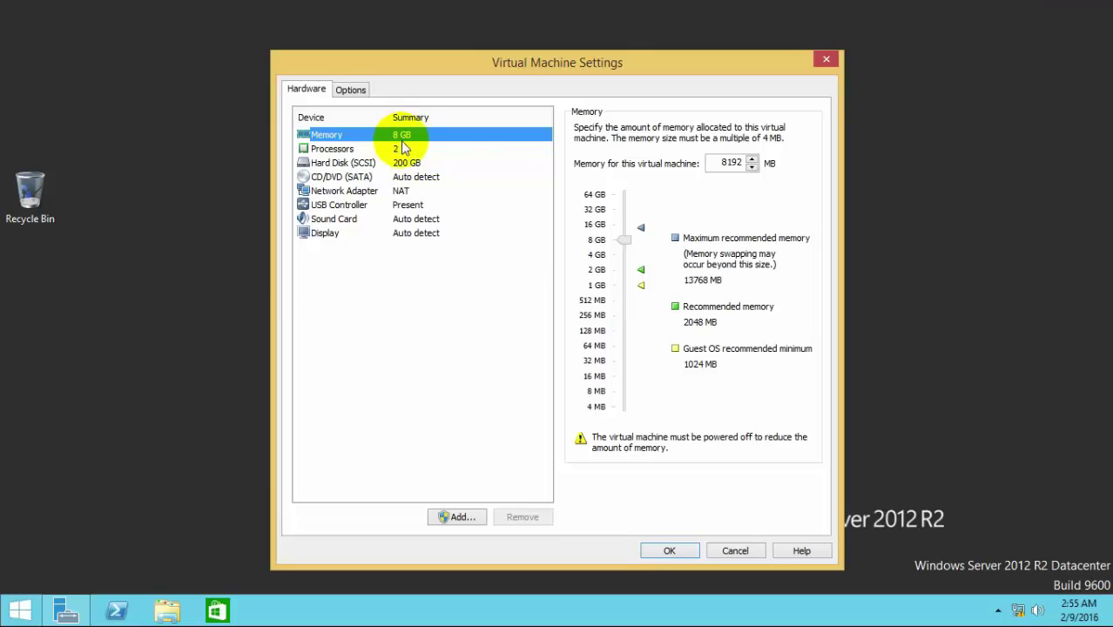
pyautogui.click(734, 550)
# Step: Copy the ocsetup application from Local Disk (C:)
pyautogui.click(19, 610)
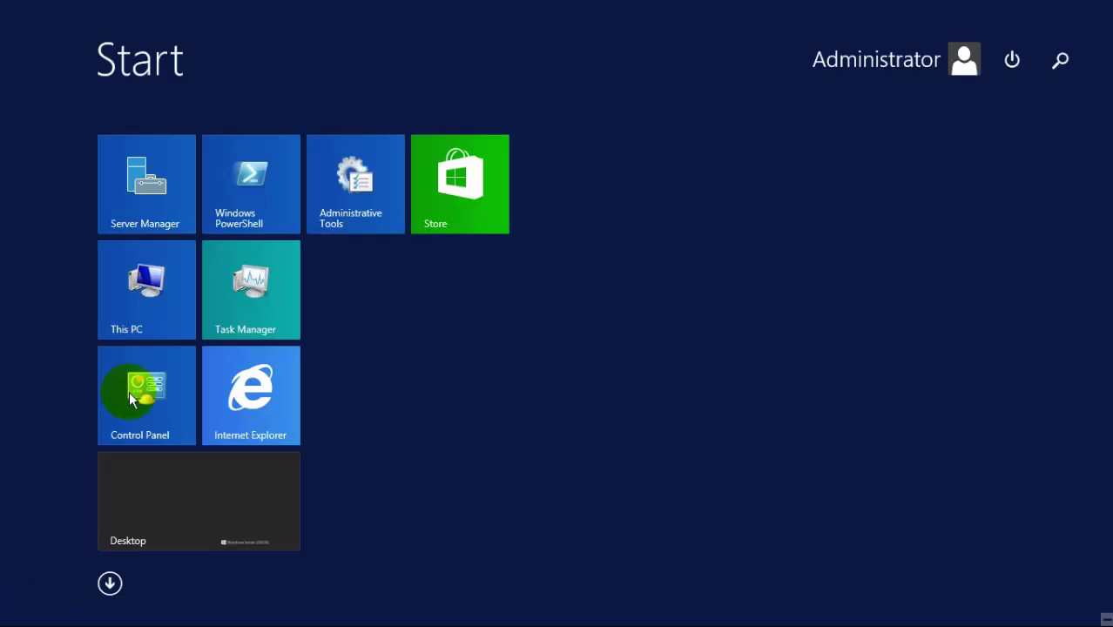
pyautogui.click(129, 298)
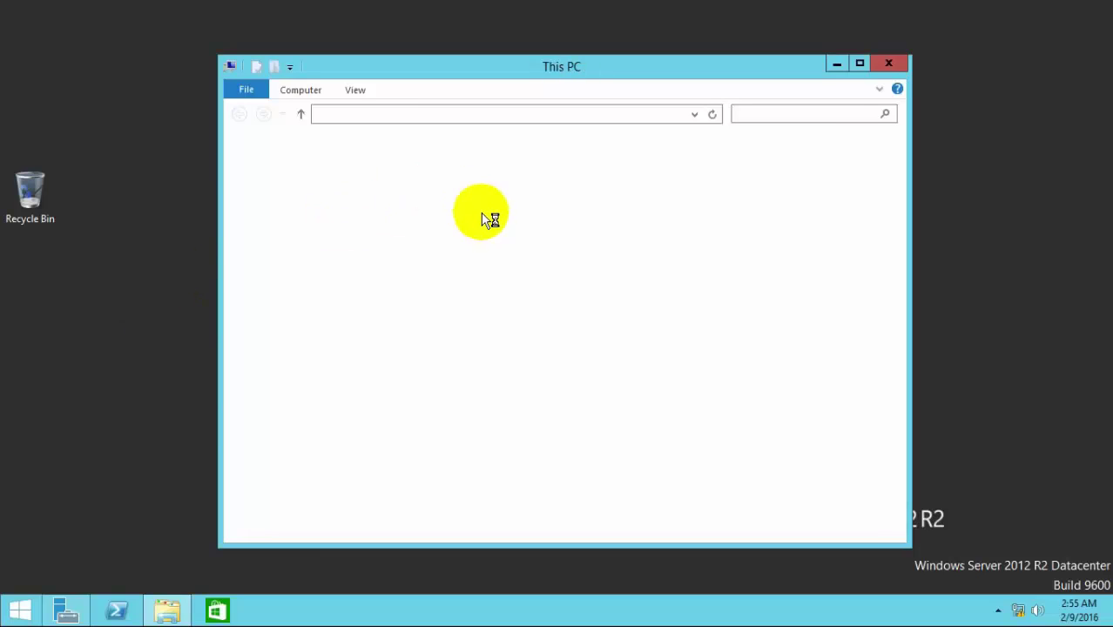
pyautogui.doubleClick(446, 349)
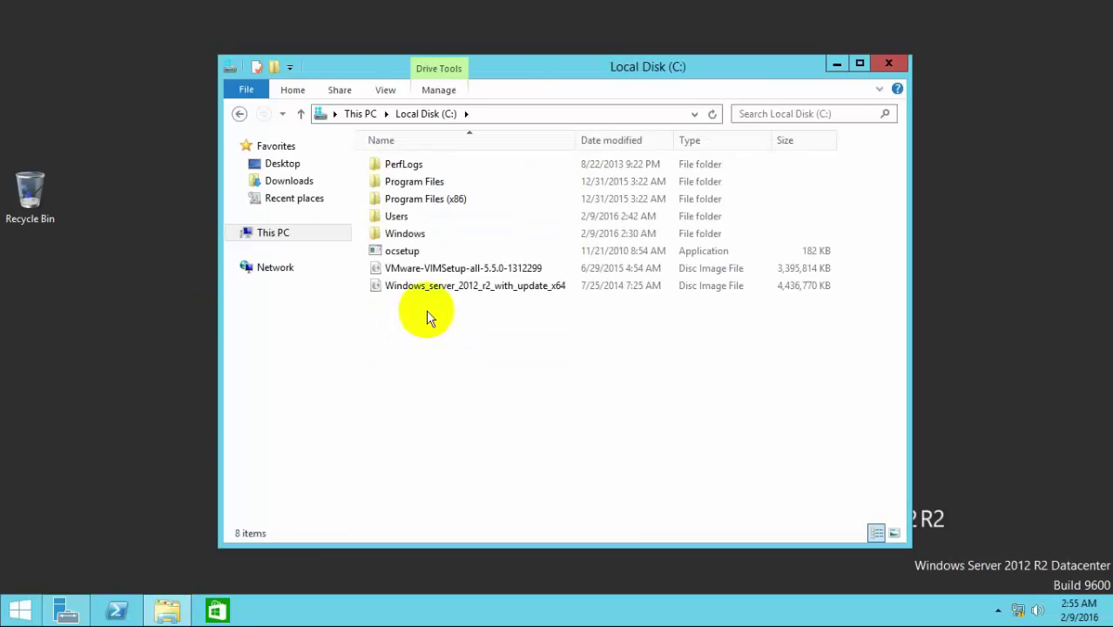
pyautogui.click(410, 252)
pyautogui.rightClick(408, 252)
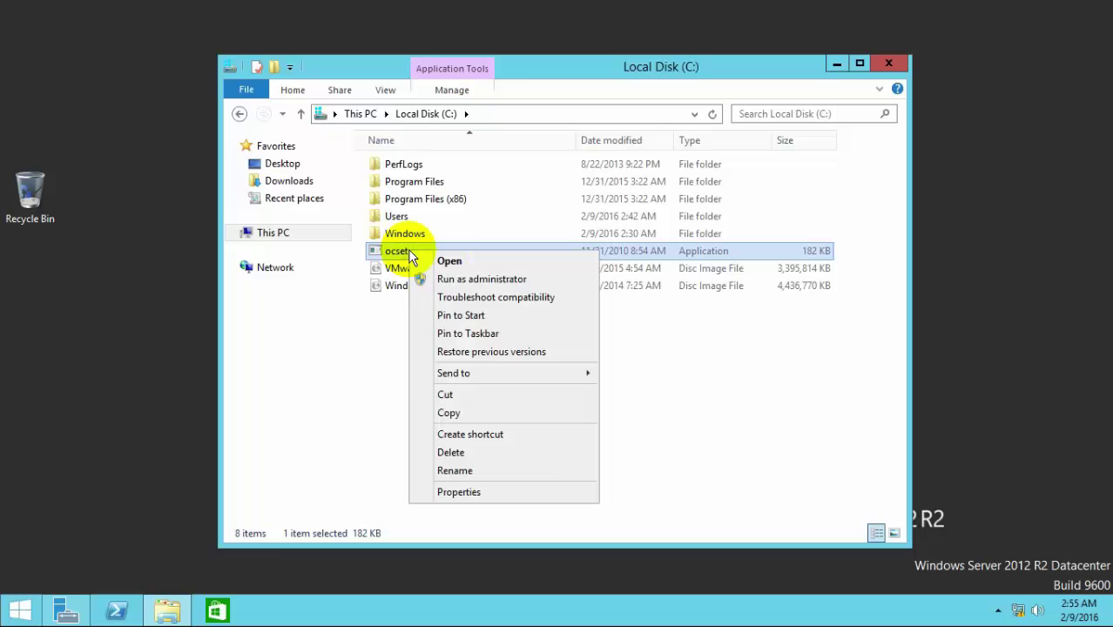
pyautogui.click(450, 414)
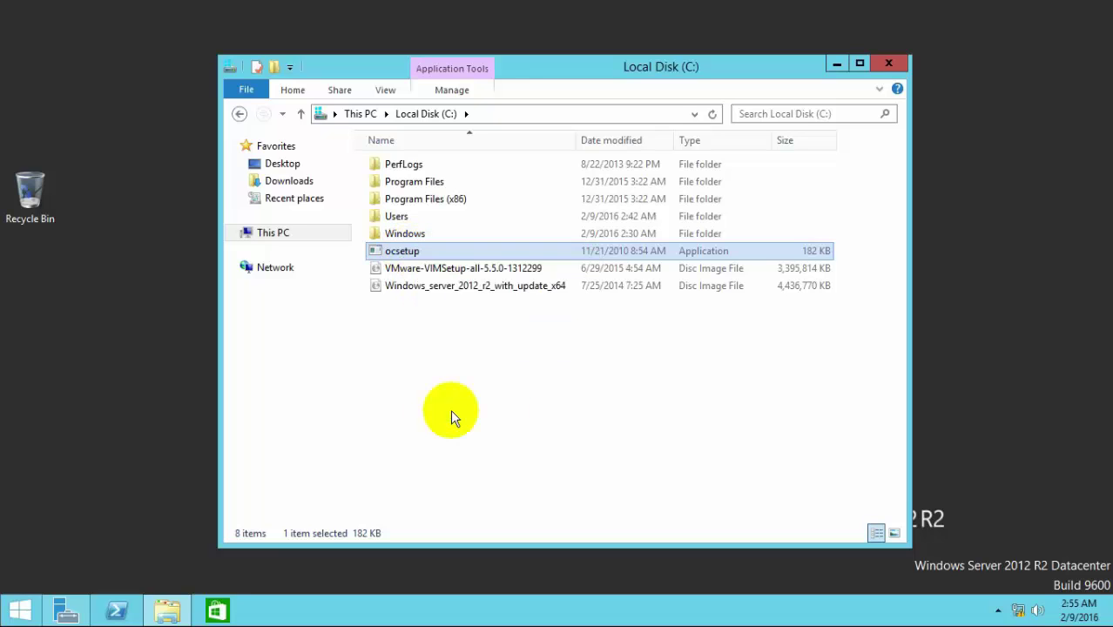
# Step: Paste ocsetup into C:\Windows\System32 and close File Explorer
pyautogui.click(418, 232)
pyautogui.doubleClick(417, 231)
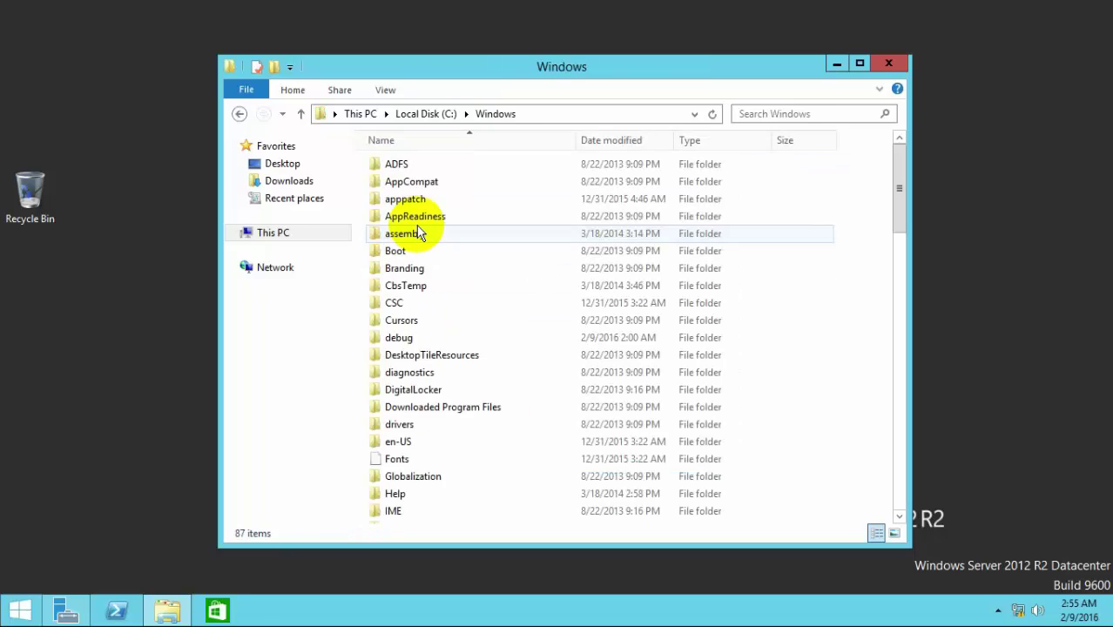
pyautogui.write('system')
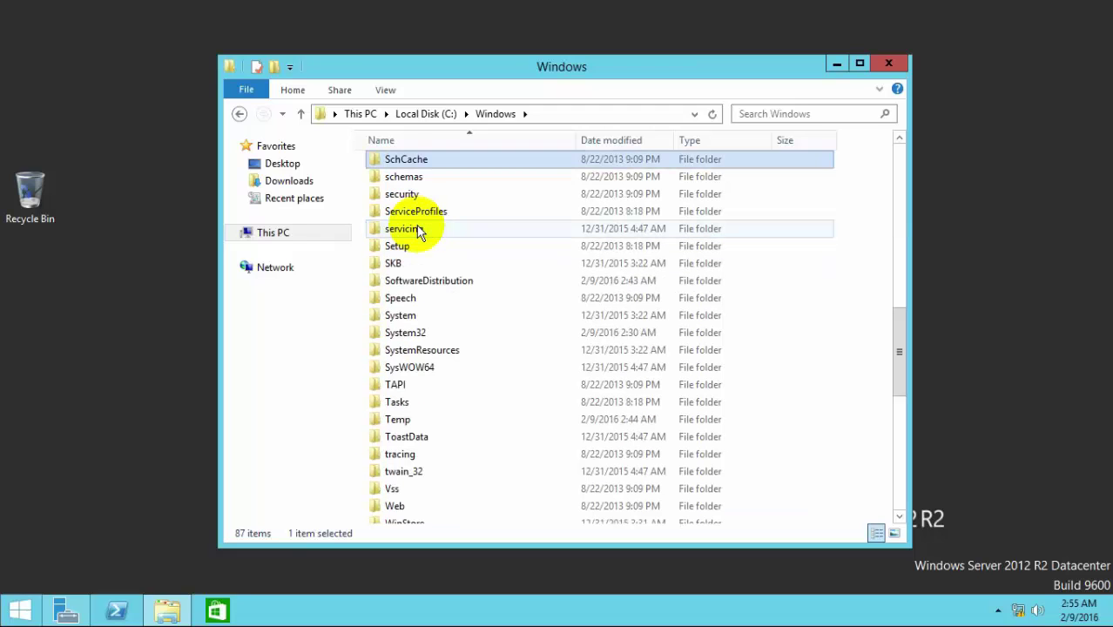
pyautogui.write('32')
pyautogui.press('Return')
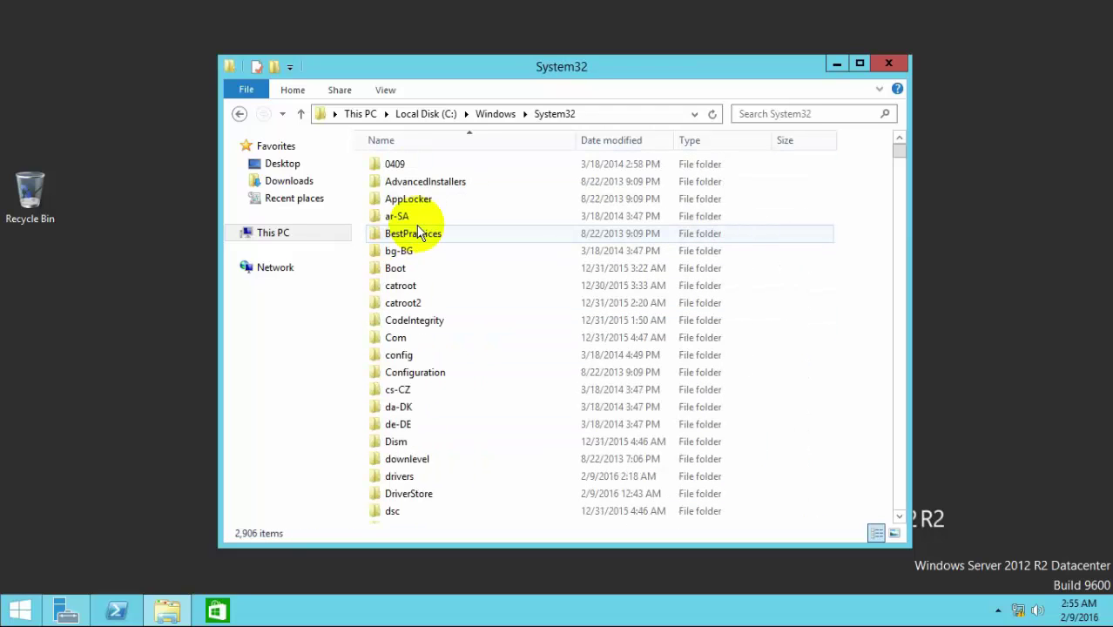
pyautogui.rightClick(761, 237)
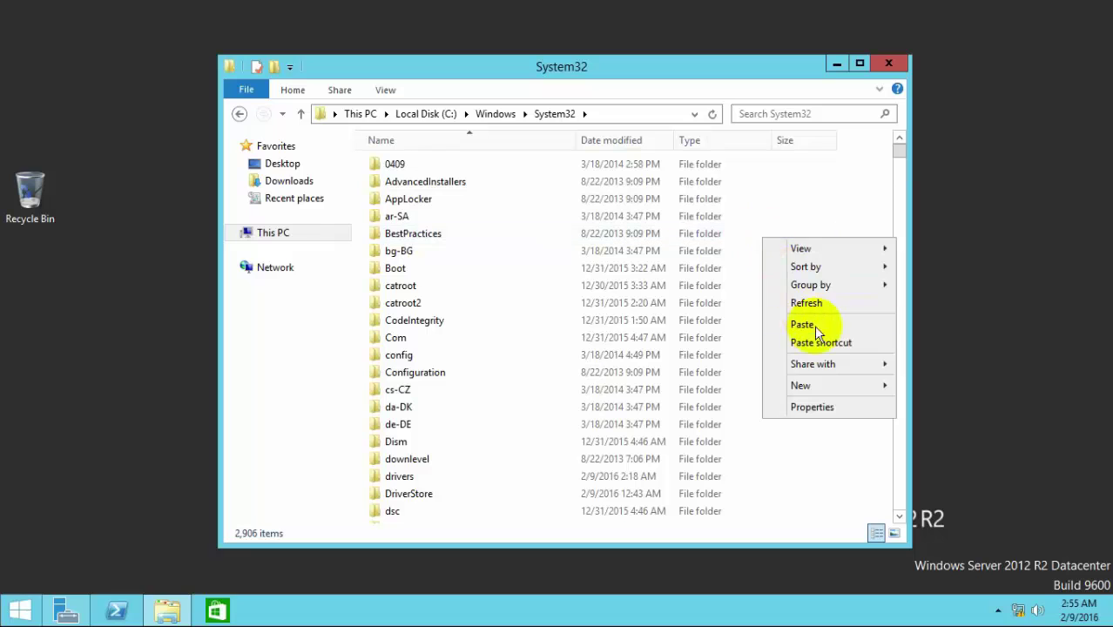
pyautogui.click(806, 324)
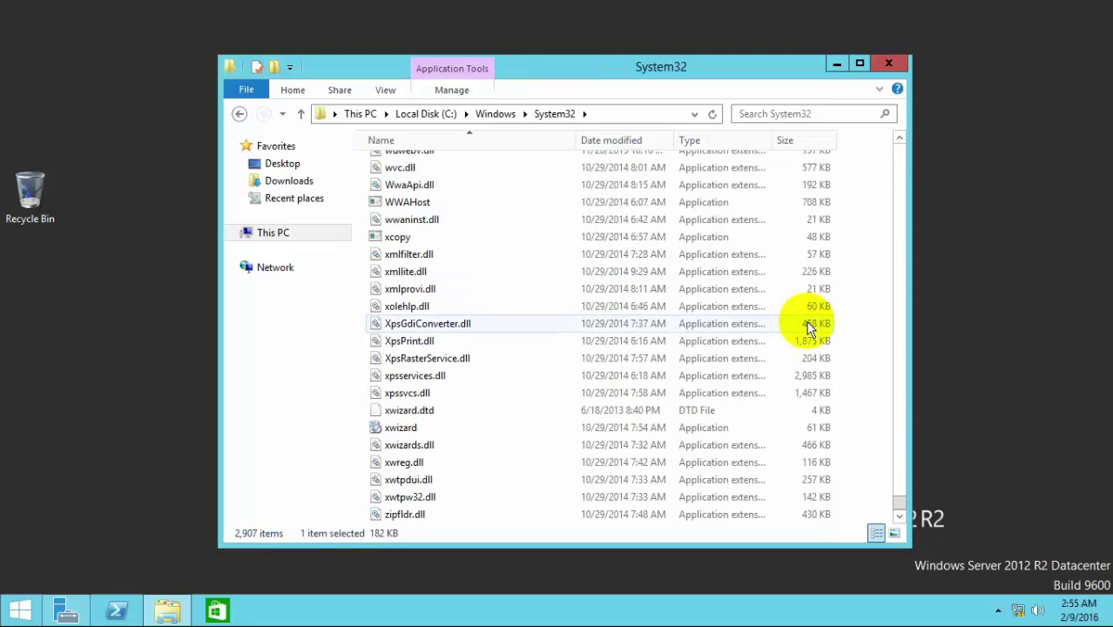
pyautogui.click(889, 62)
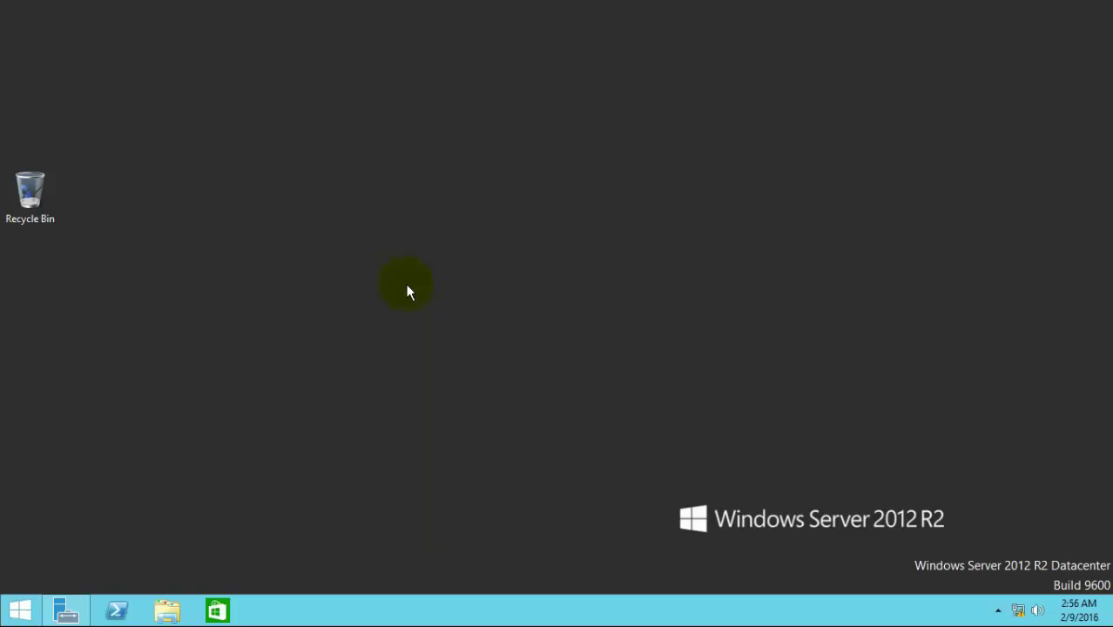
# Step: Turn Windows Firewall off for private and public networks, apply, and close the window
pyautogui.press('super+r')
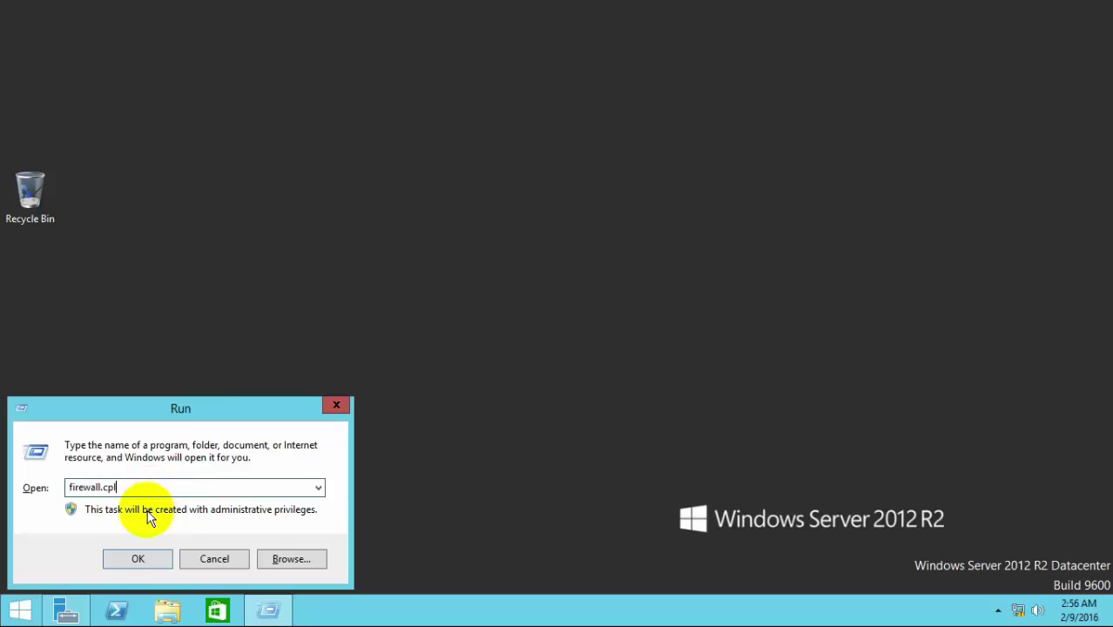
pyautogui.click(140, 555)
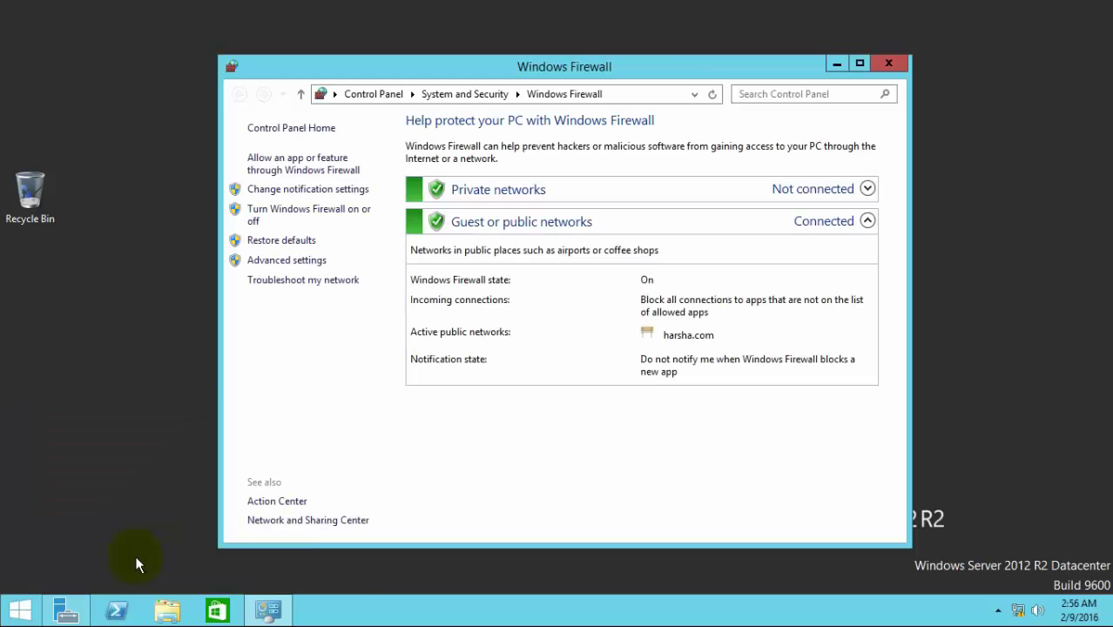
pyautogui.click(313, 218)
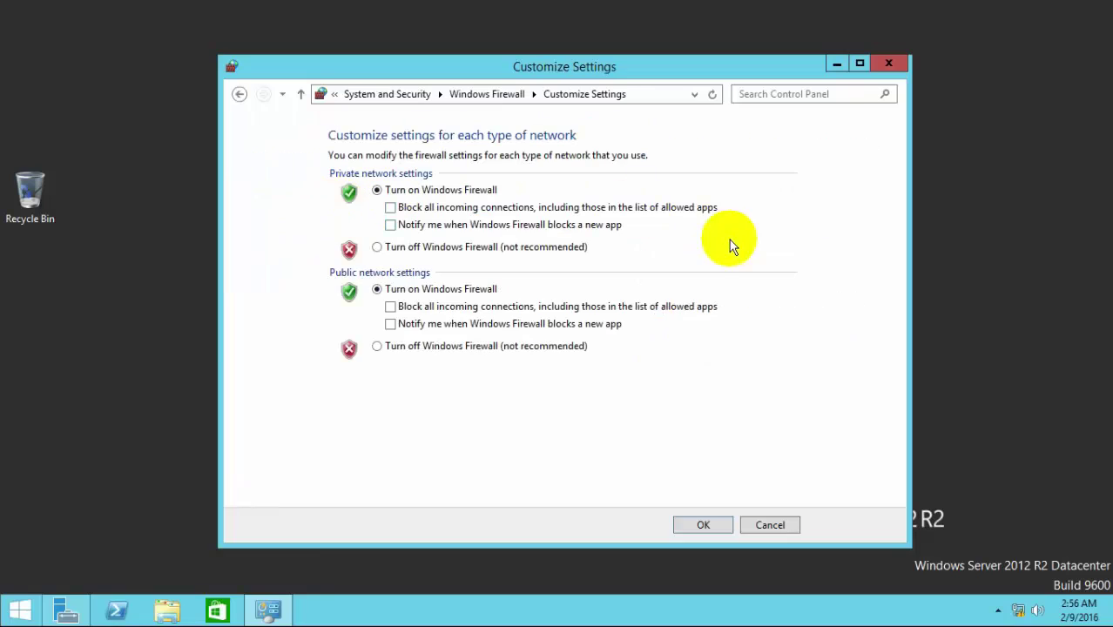
pyautogui.click(450, 249)
pyautogui.click(423, 347)
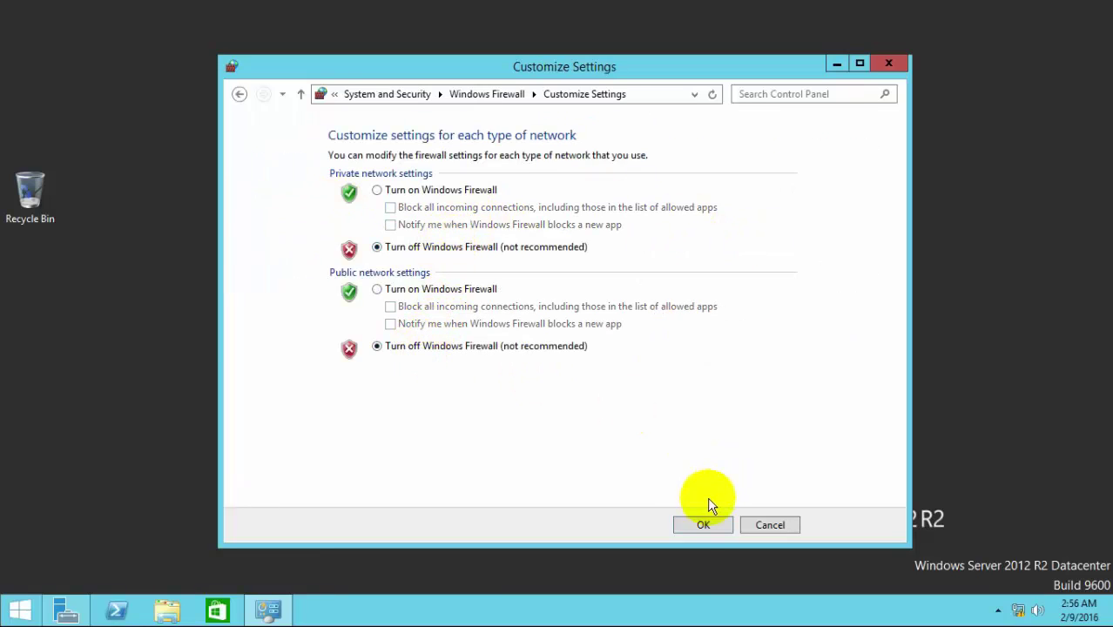
pyautogui.click(697, 525)
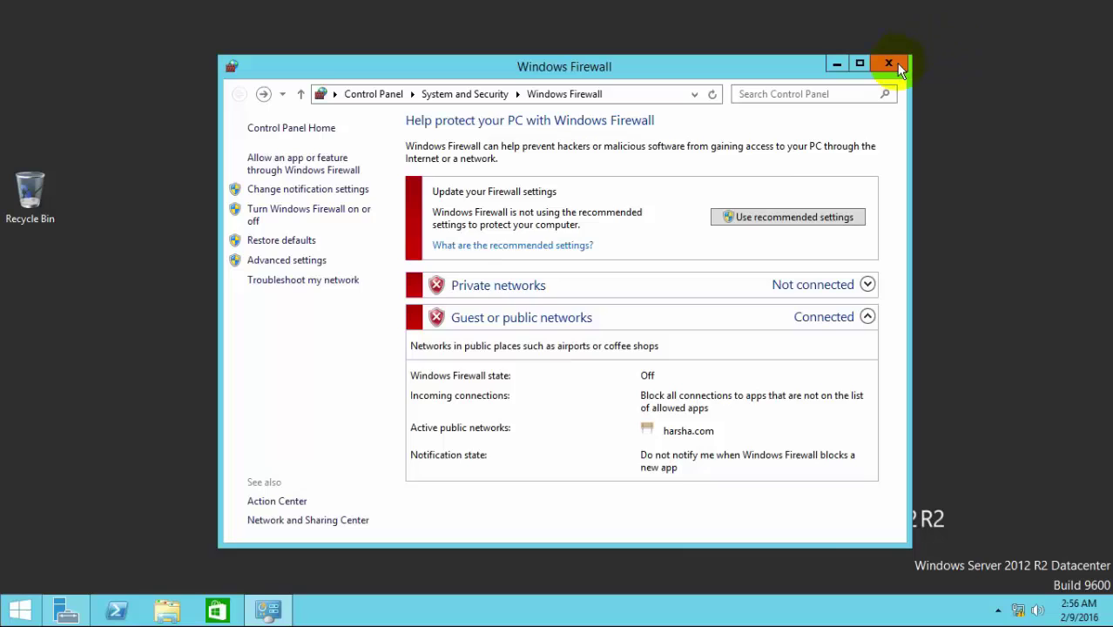
pyautogui.click(888, 64)
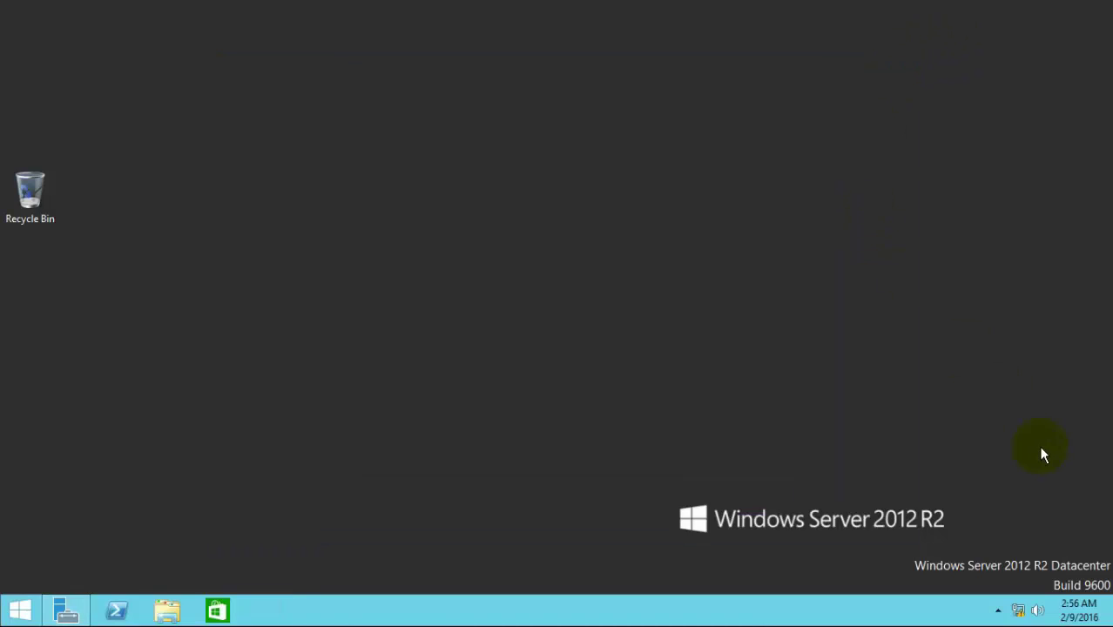
# Step: Open Network Connections with ncpa.cpl and bring up Ethernet0's properties
pyautogui.press('super+r')
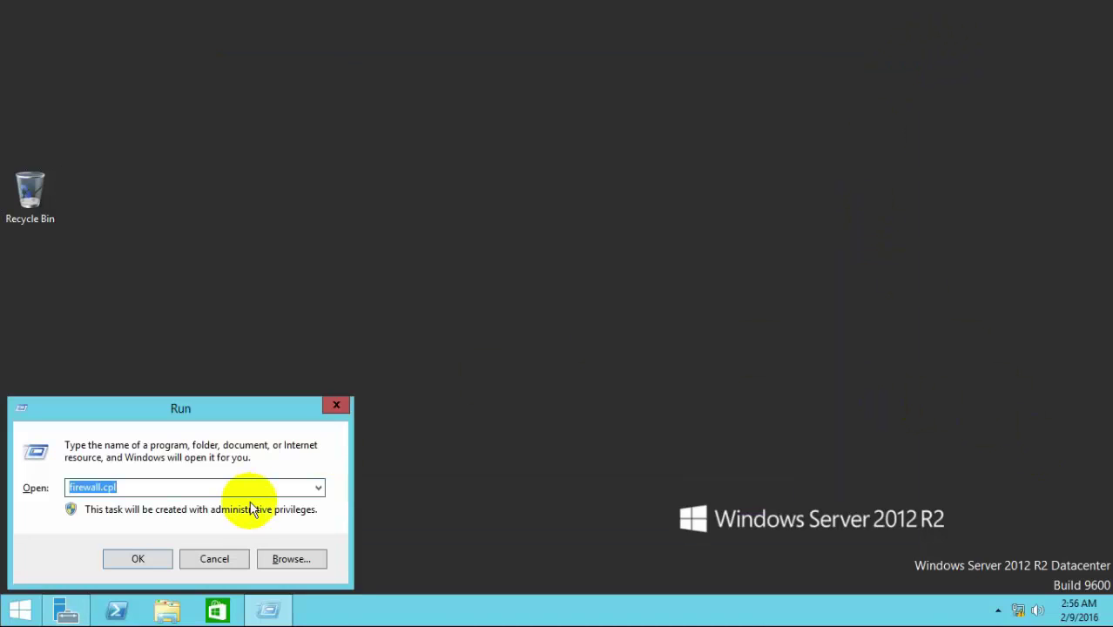
pyautogui.write('ncpa')
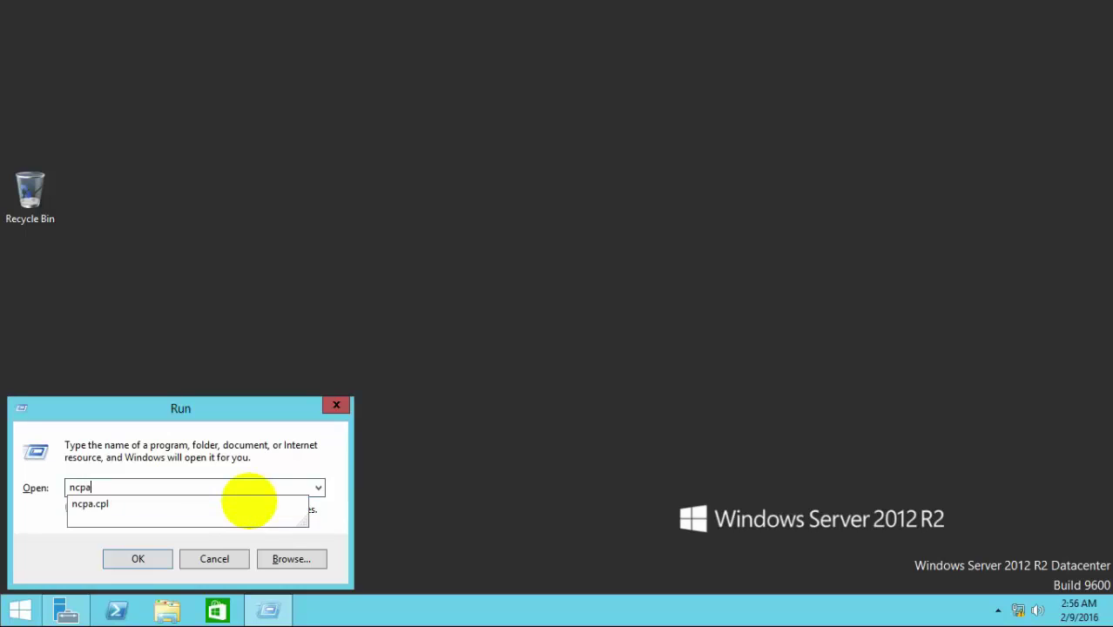
pyautogui.press('Down')
pyautogui.press('Return')
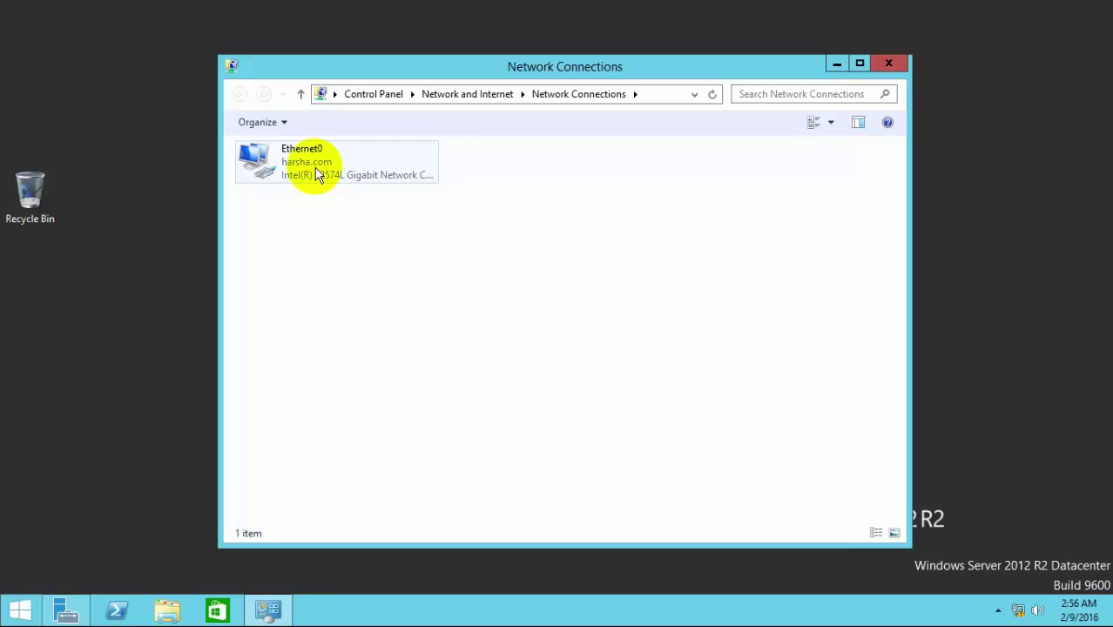
pyautogui.click(315, 174)
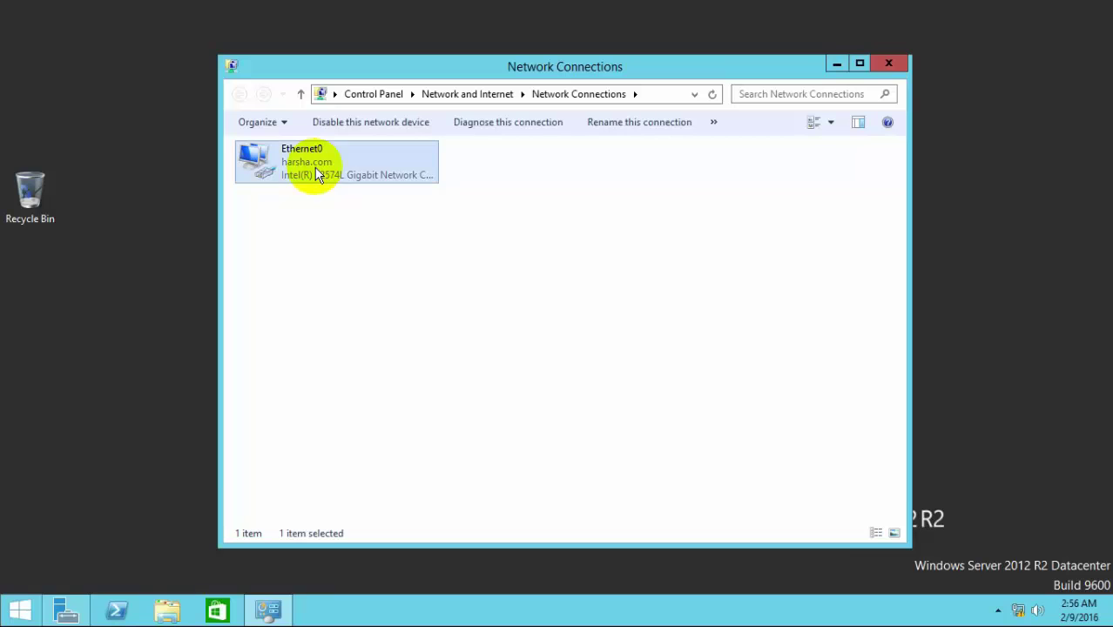
pyautogui.rightClick(313, 176)
pyautogui.click(378, 322)
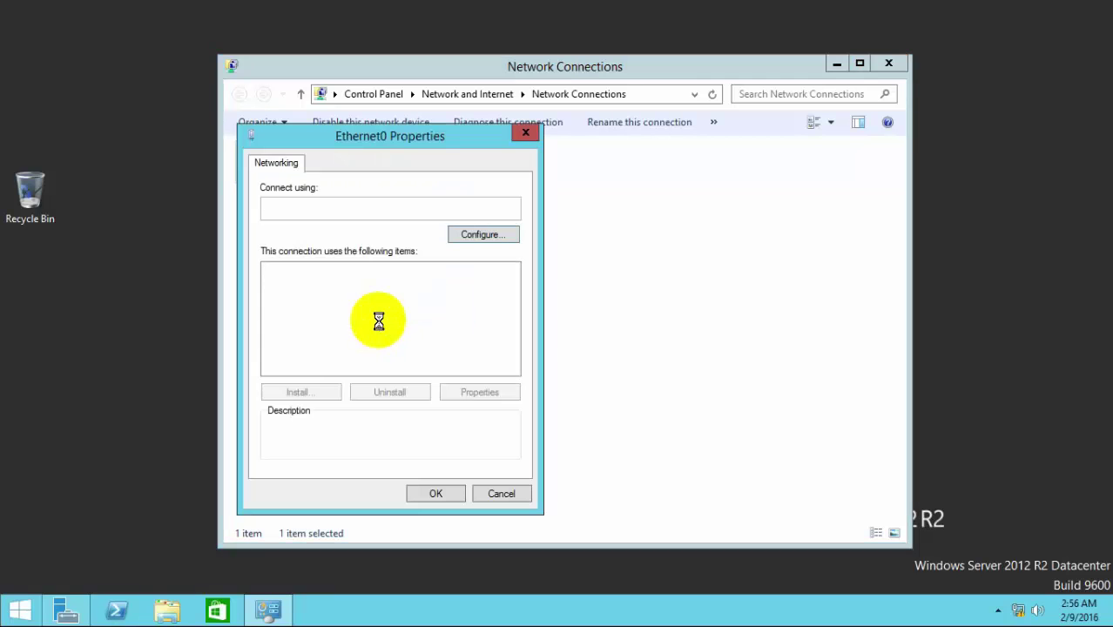
# Step: Give IPv4 static IP 10.0.0.10, mask 255.0.0.0, DNS 10.0.0.1, then close the windows
pyautogui.click(392, 369)
pyautogui.click(504, 389)
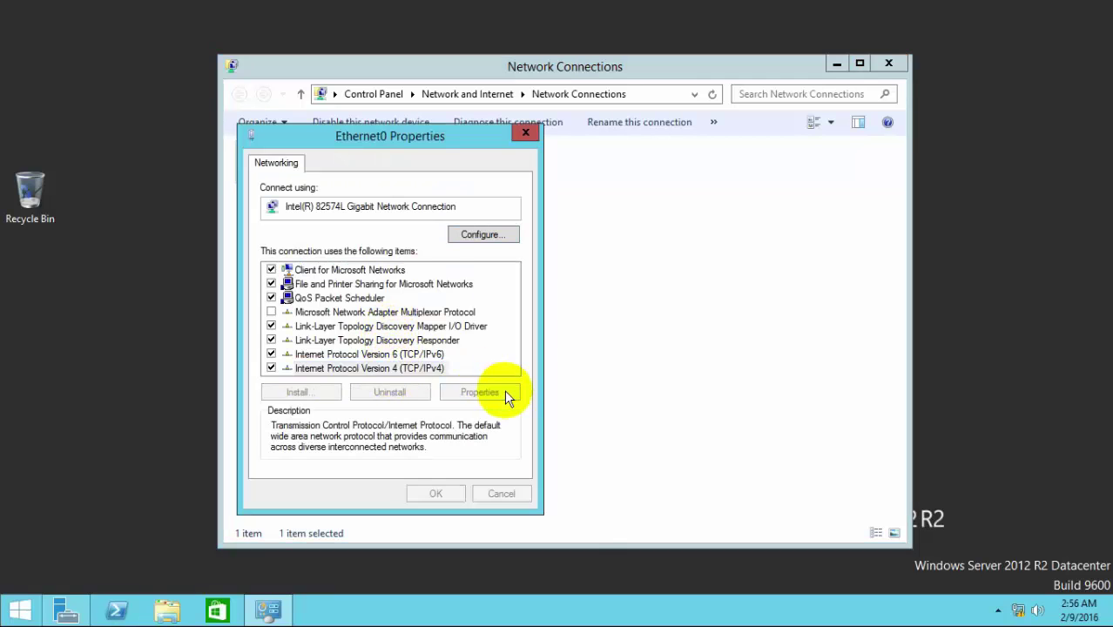
pyautogui.click(361, 319)
pyautogui.click(461, 337)
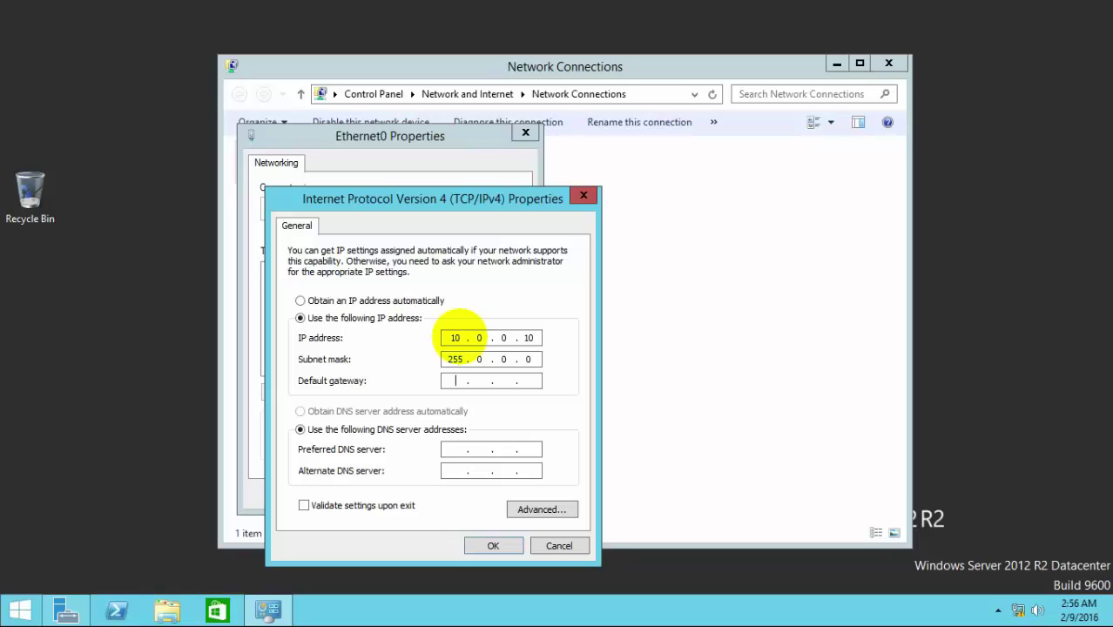
pyautogui.press('Tab')
pyautogui.press('Tab')
pyautogui.press('Tab')
pyautogui.press('Tab')
pyautogui.press('Return')
pyautogui.press('Tab')
pyautogui.press('Tab')
pyautogui.press('Tab')
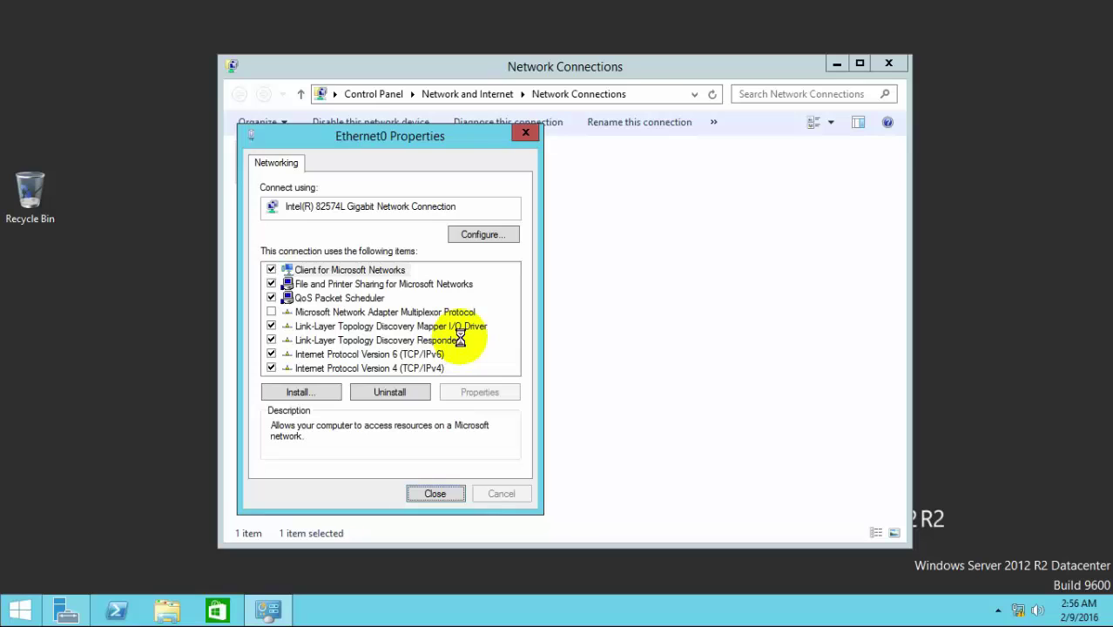
pyautogui.press('Return')
pyautogui.rightClick(461, 344)
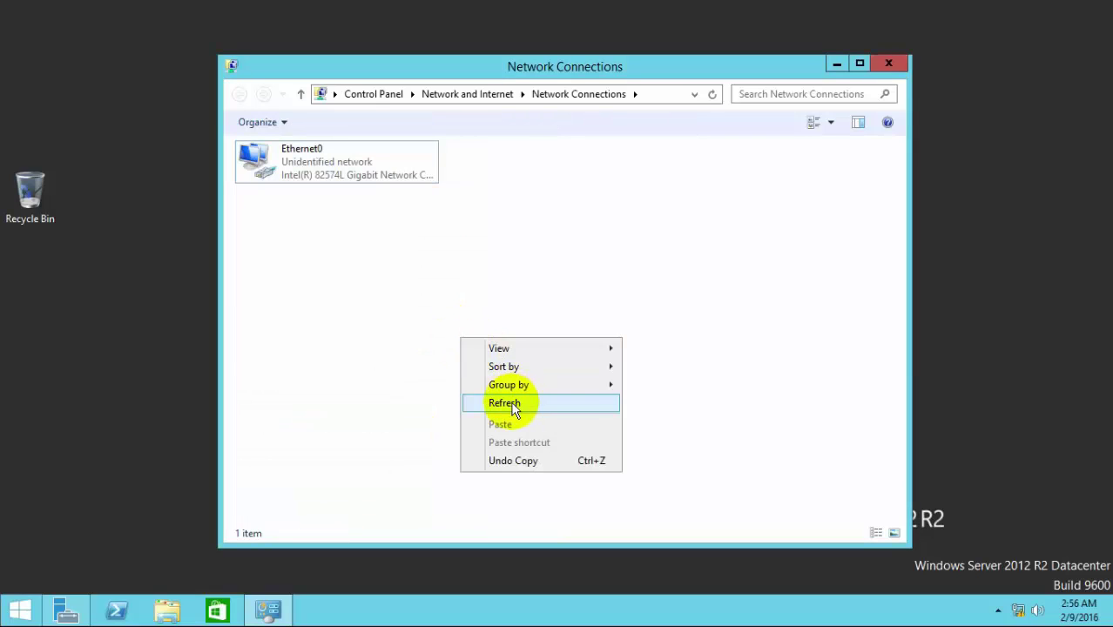
pyautogui.click(484, 401)
pyautogui.click(888, 67)
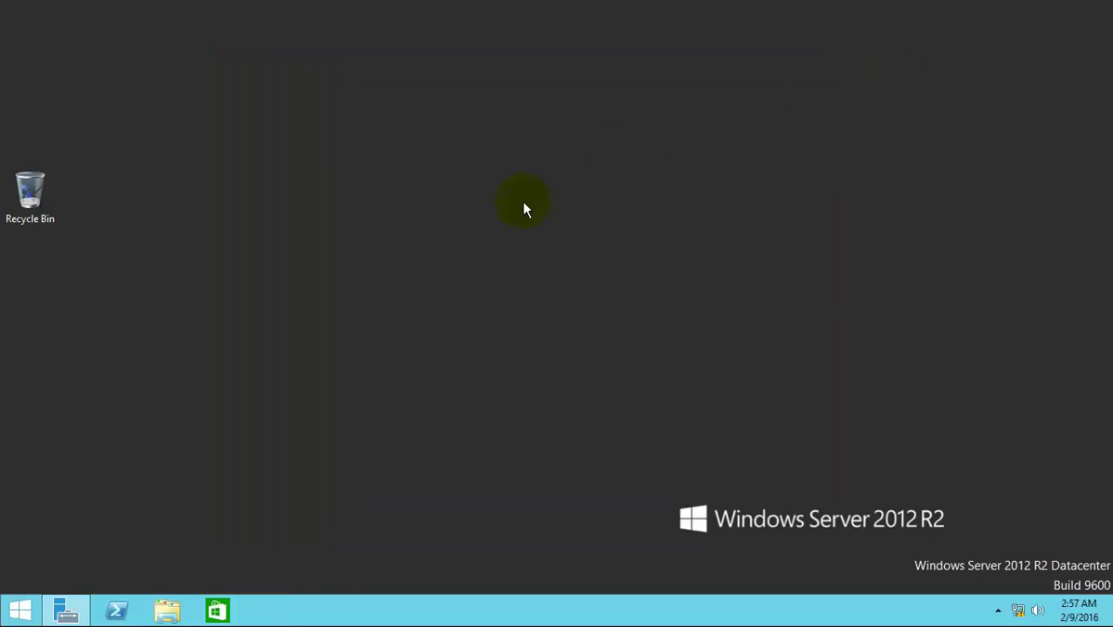
pyautogui.press('super+r')
pyautogui.write('cmd')
pyautogui.press('Return')
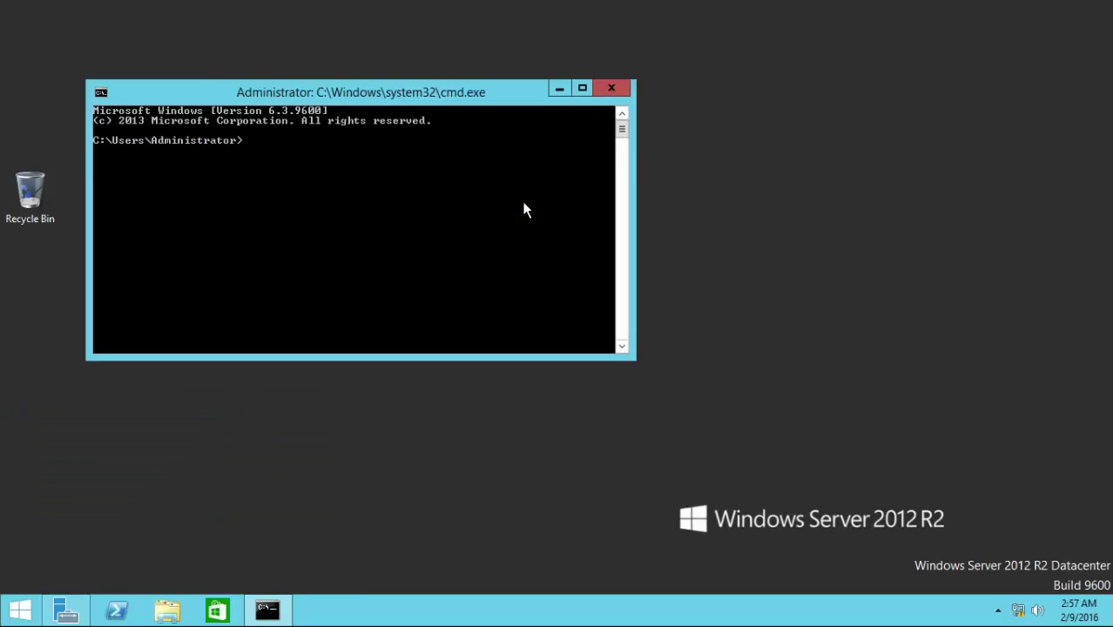
pyautogui.write('ipconfig')
pyautogui.press('Return')
pyautogui.click(611, 89)
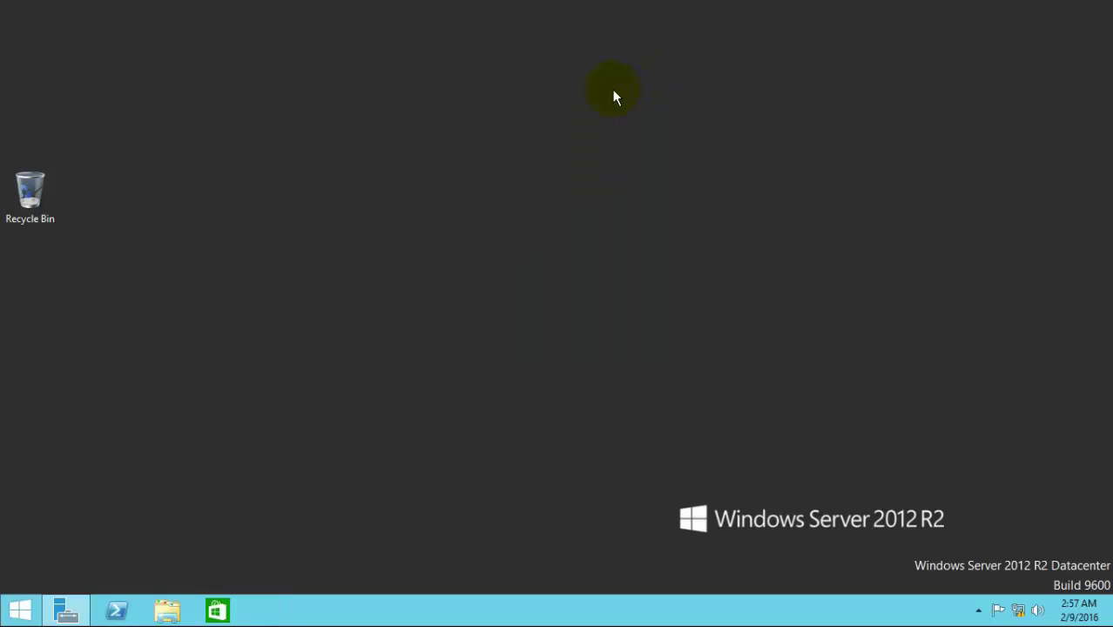
pyautogui.click(977, 610)
pyautogui.doubleClick(986, 522)
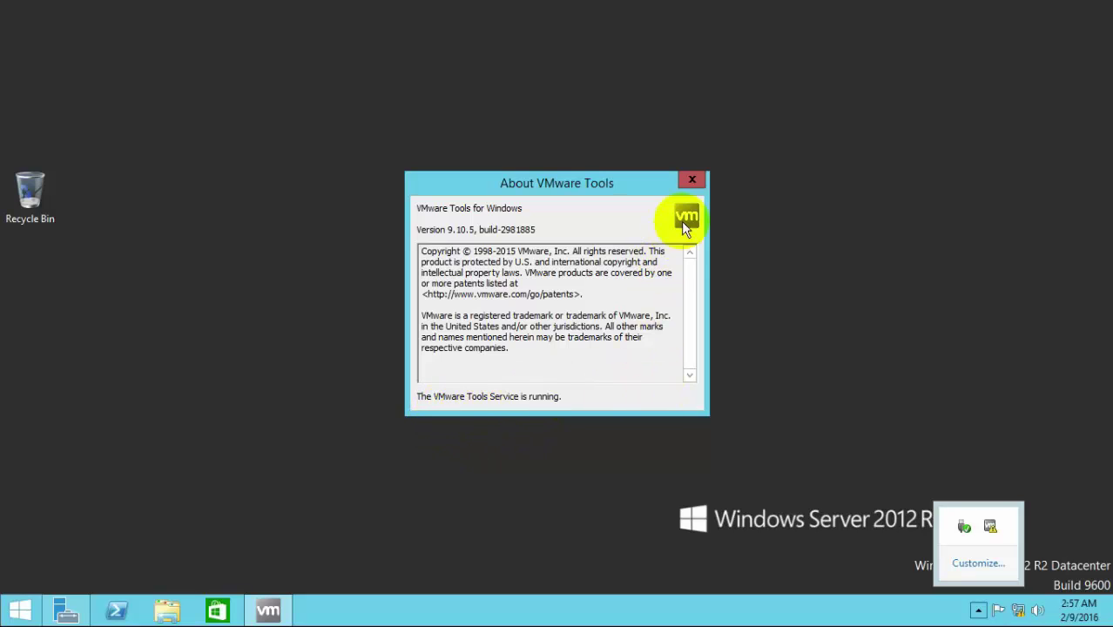
# Step: Mount the Windows_server_2012_r2_with_update_x64 disc image from Local Disk (C:)
pyautogui.click(693, 180)
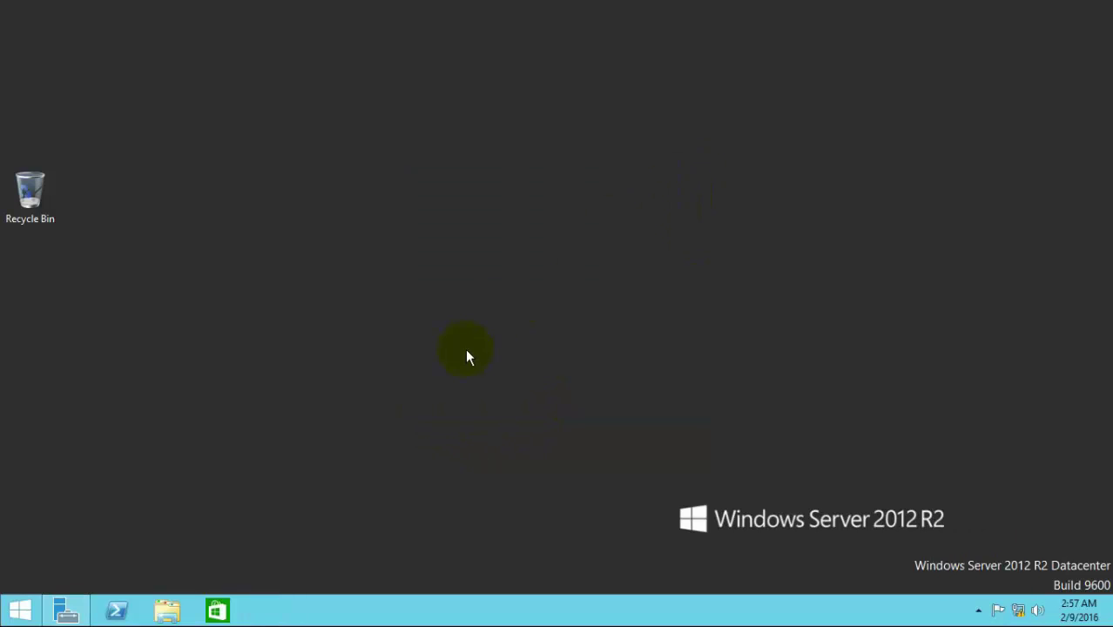
pyautogui.click(9, 607)
pyautogui.click(127, 299)
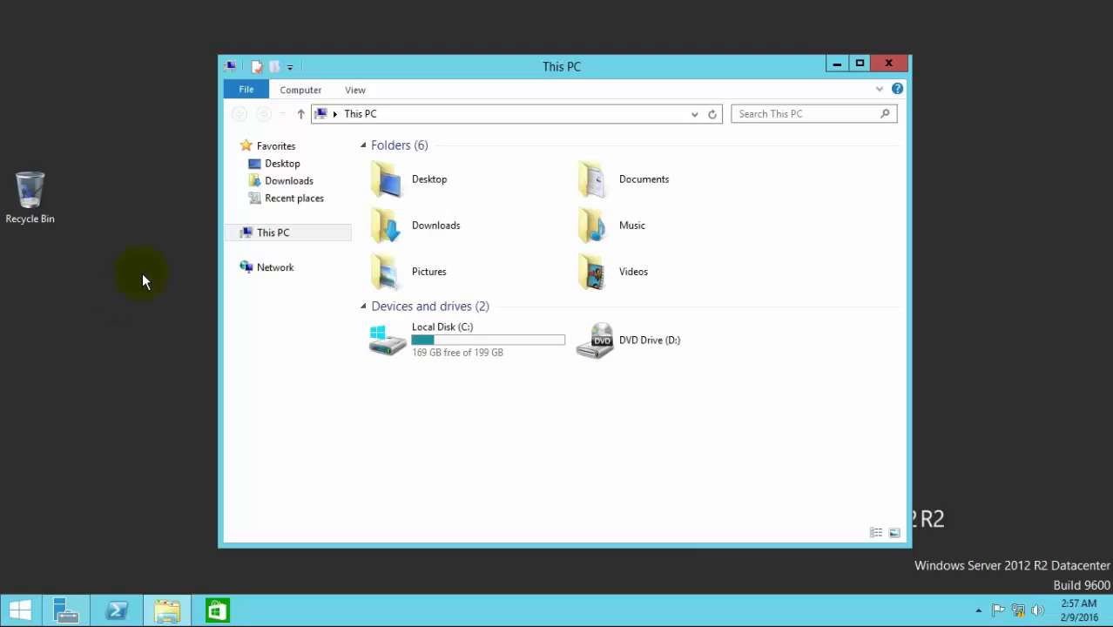
pyautogui.doubleClick(473, 347)
pyautogui.click(452, 291)
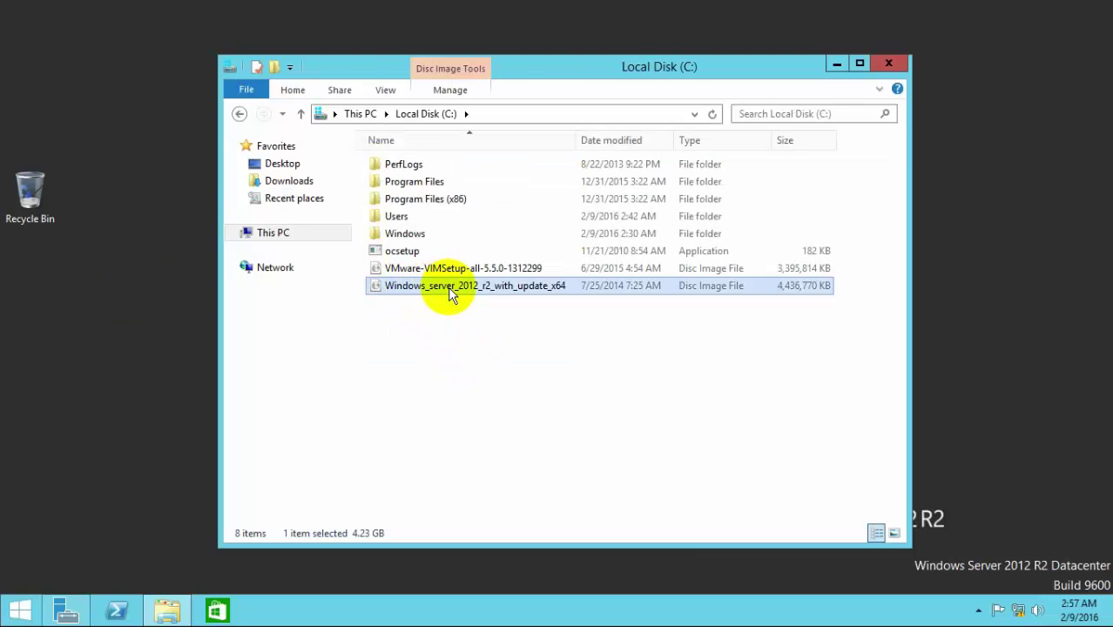
pyautogui.rightClick(451, 292)
pyautogui.click(464, 300)
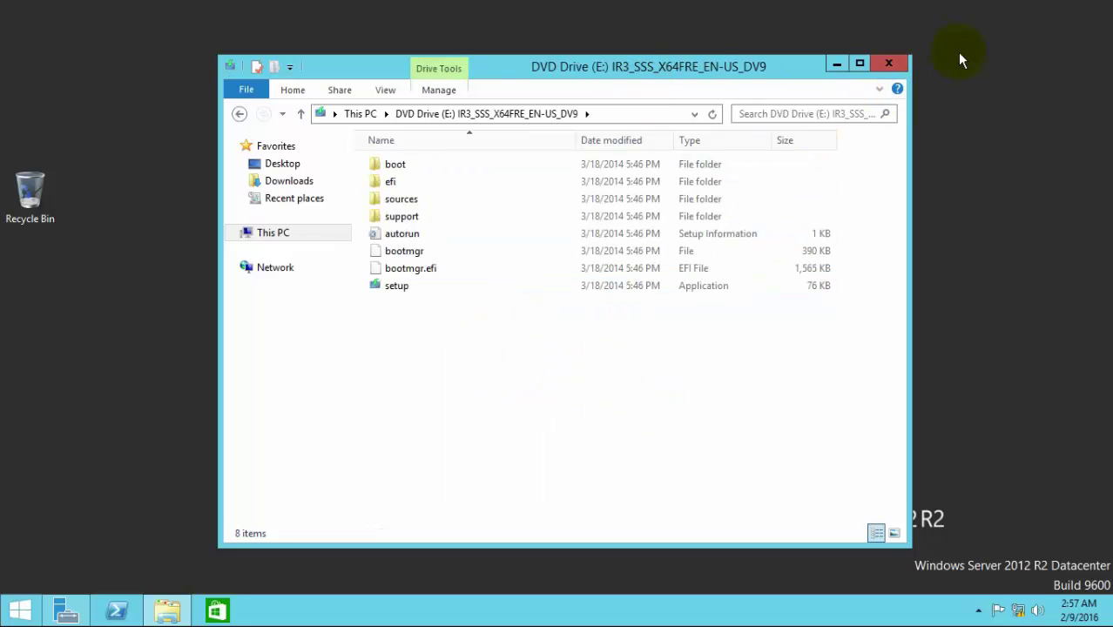
# Step: Open DVD Drive (E:) in a new window, go to sources\sxs and copy its path
pyautogui.click(357, 114)
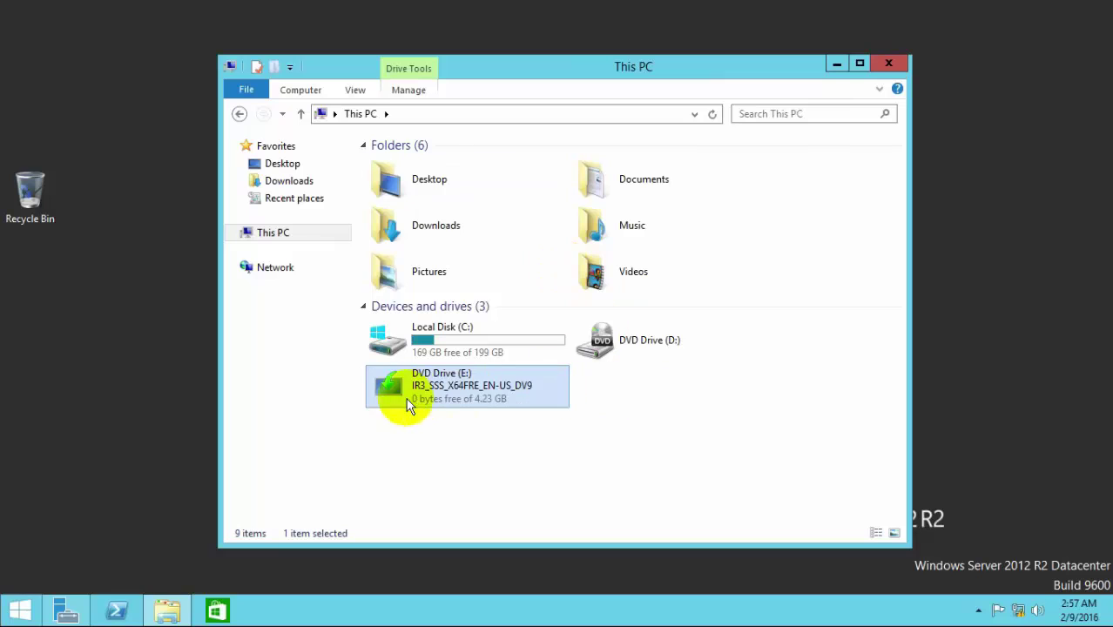
pyautogui.rightClick(475, 392)
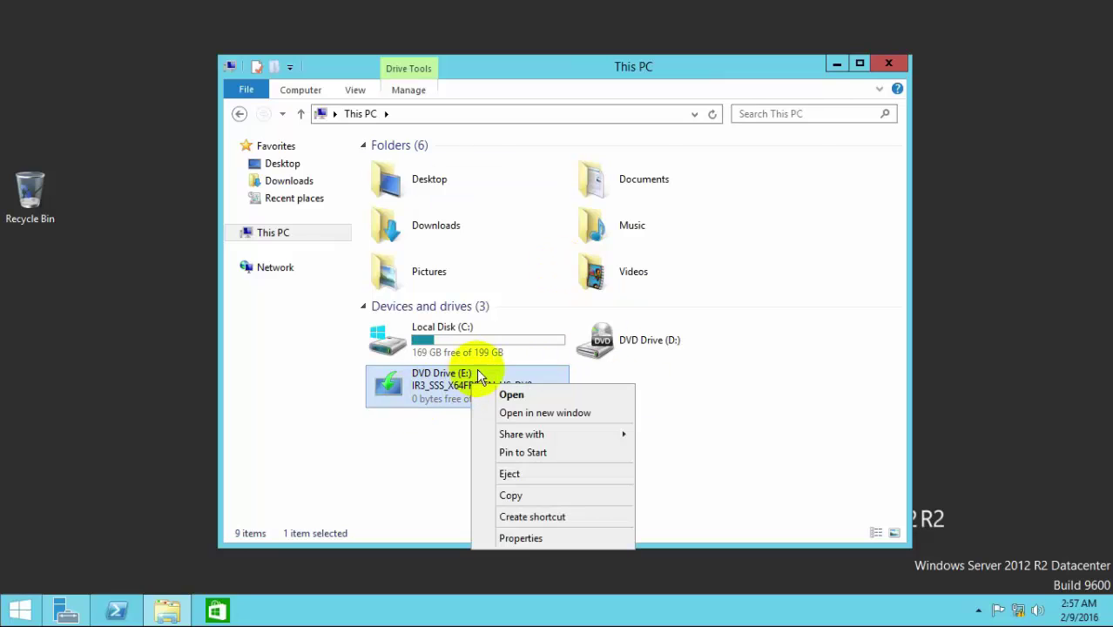
pyautogui.click(543, 414)
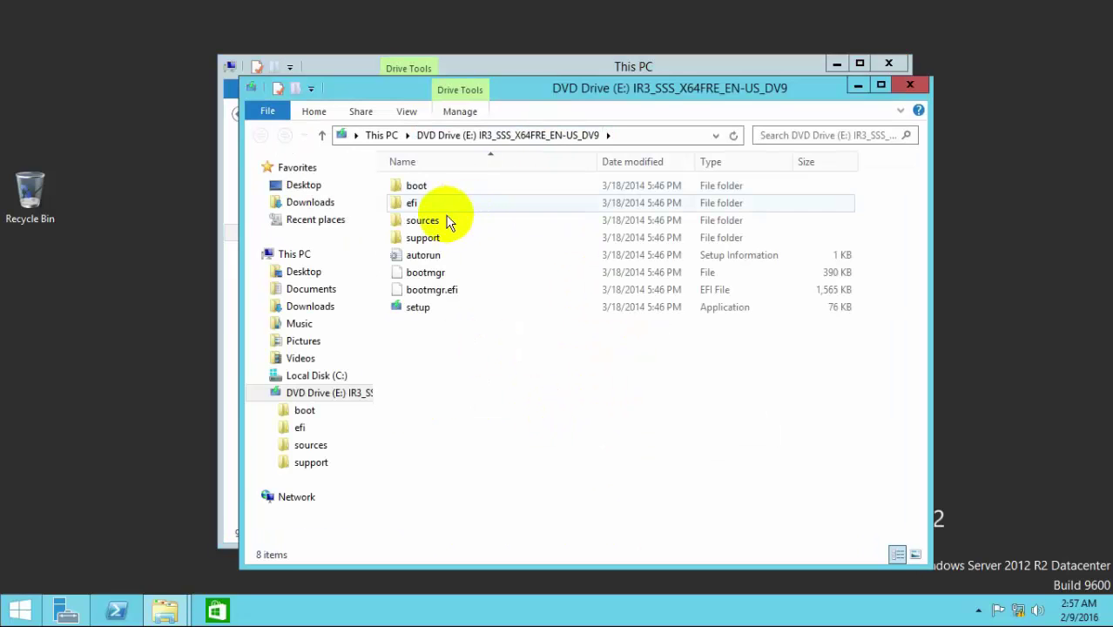
pyautogui.doubleClick(441, 218)
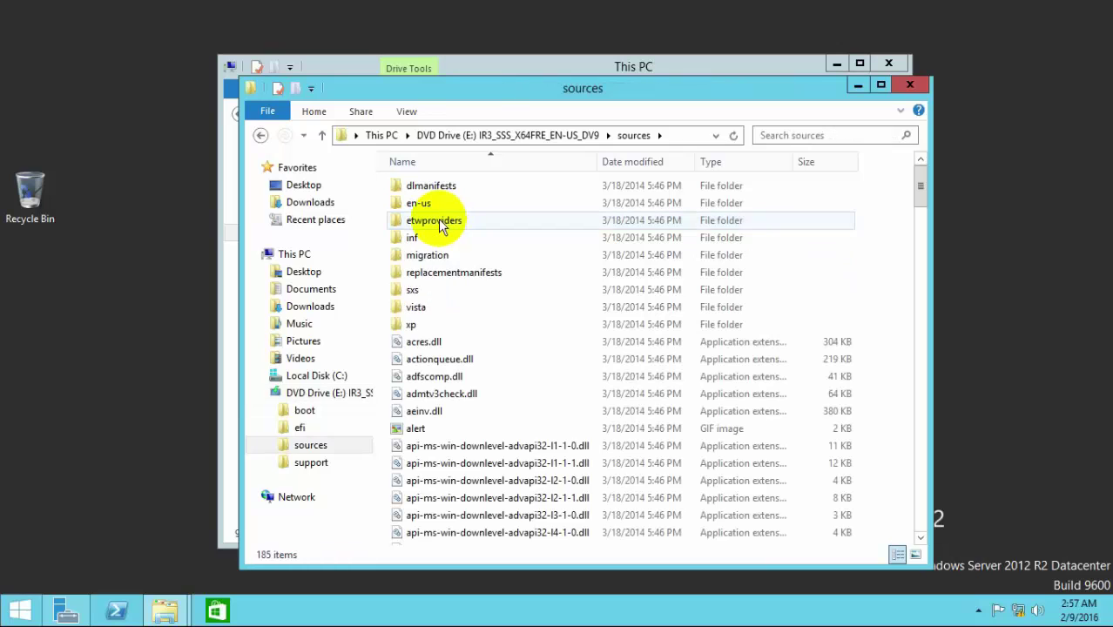
pyautogui.doubleClick(420, 289)
pyautogui.click(660, 131)
pyautogui.hotkey('ctrl', 'c')
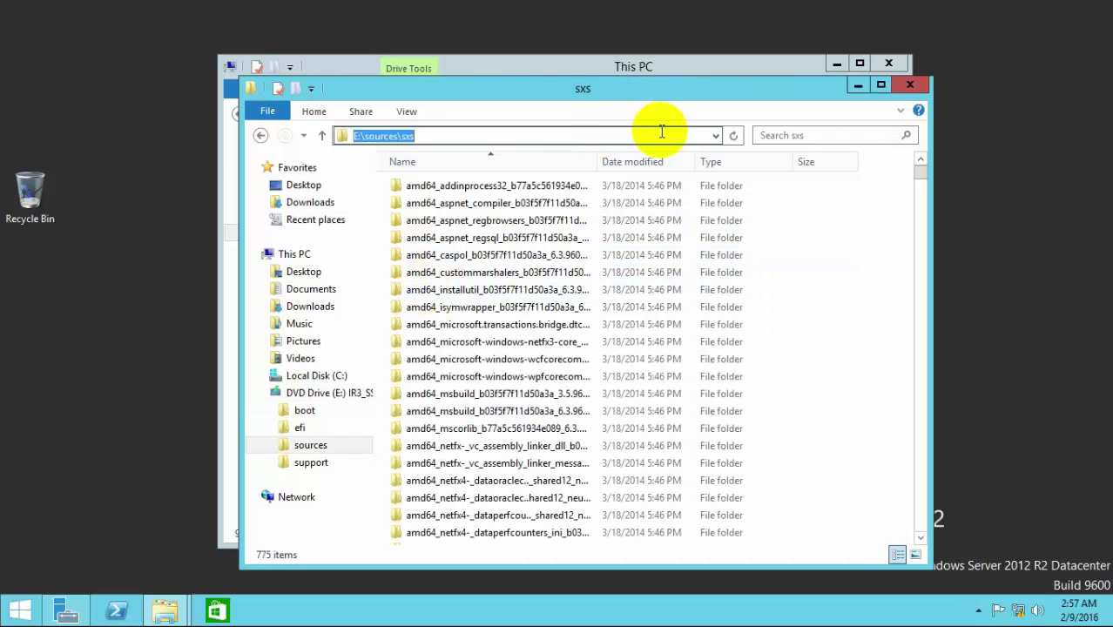
pyautogui.click(913, 87)
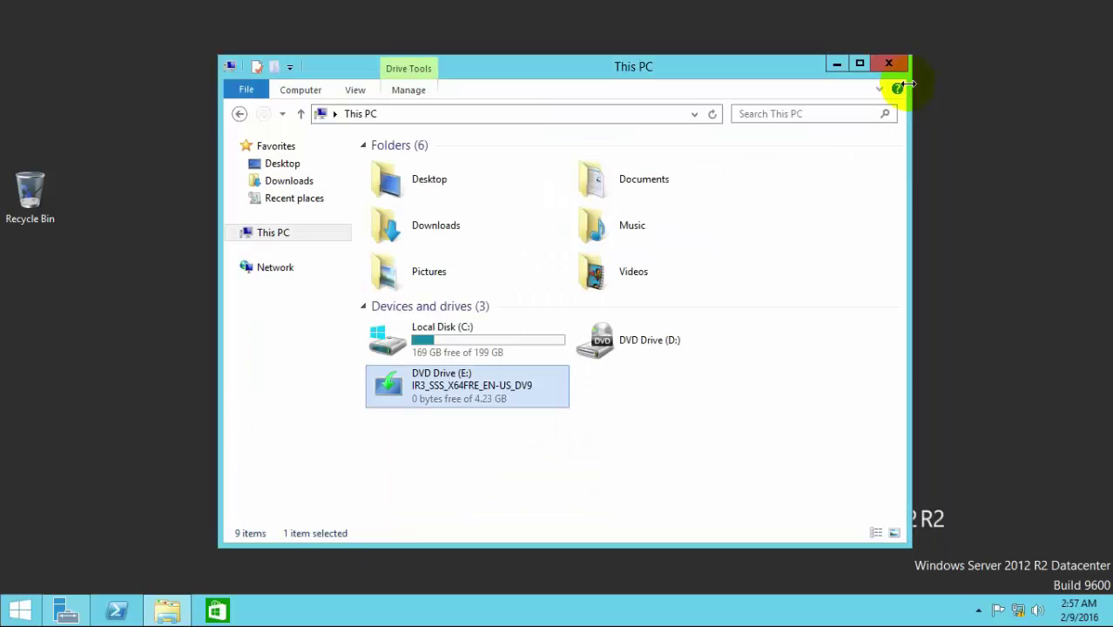
# Step: Run Add Roles and Features on the local server and tick .NET Framework 3.5 Features
pyautogui.click(840, 65)
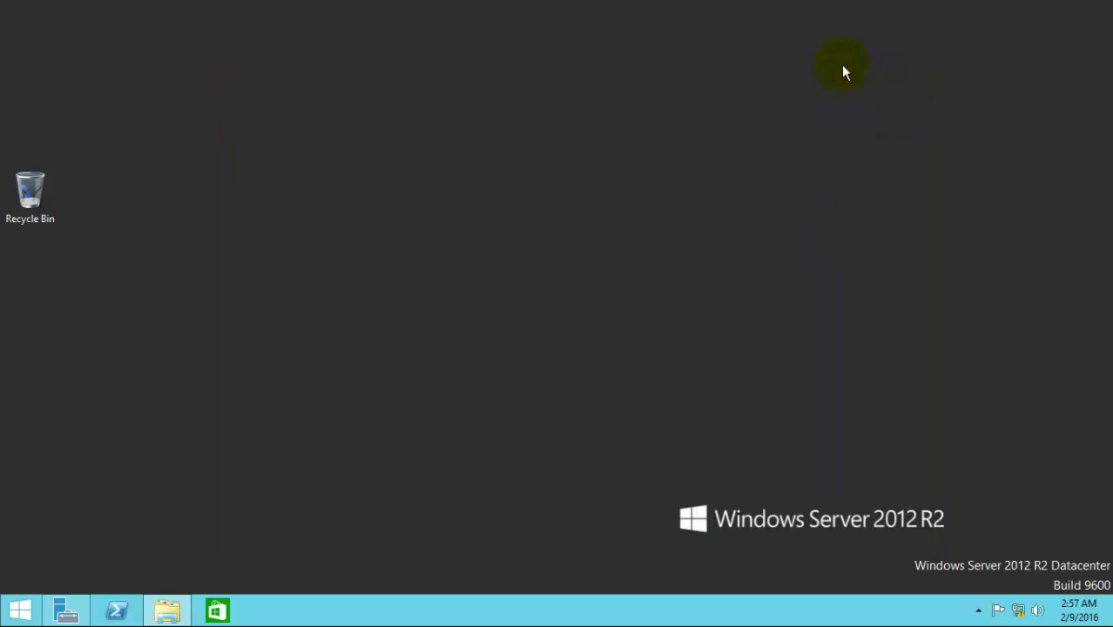
pyautogui.click(67, 609)
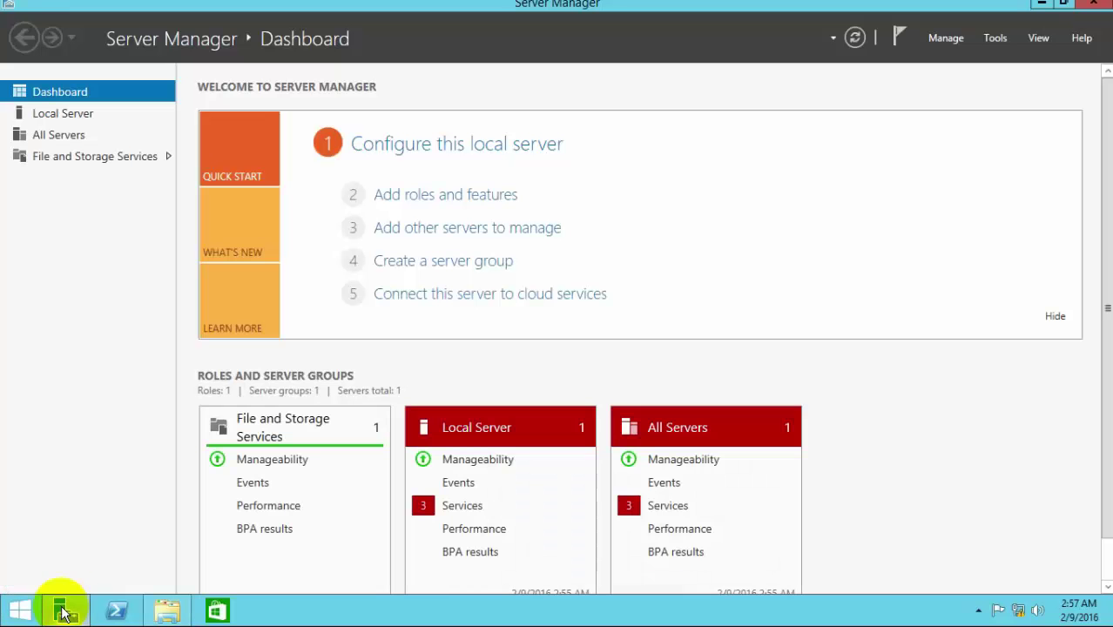
pyautogui.click(947, 38)
pyautogui.click(956, 62)
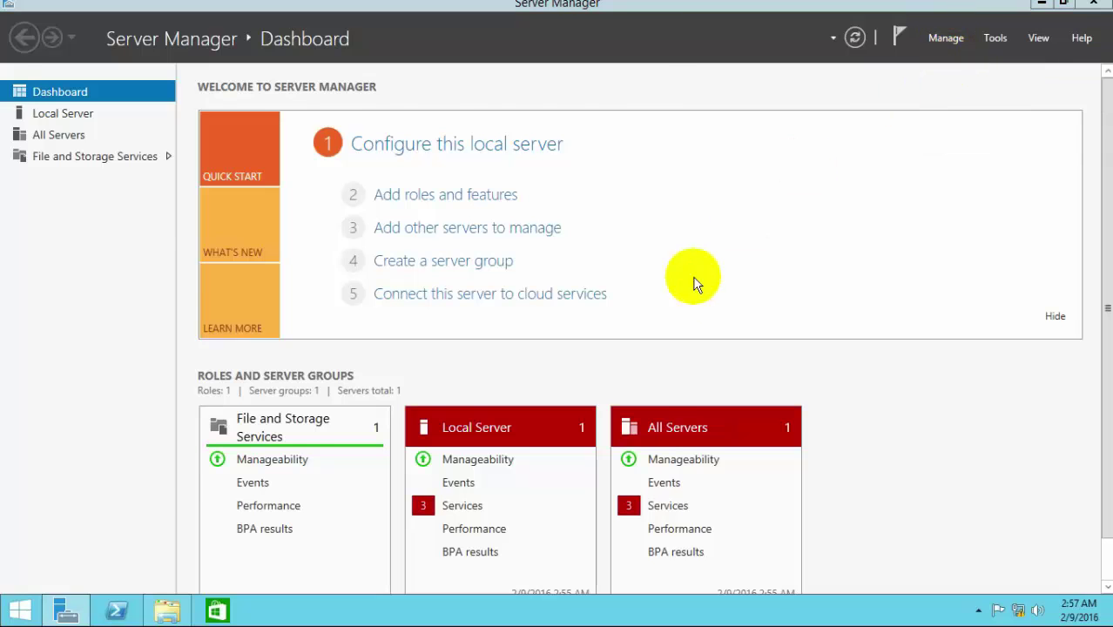
pyautogui.click(475, 467)
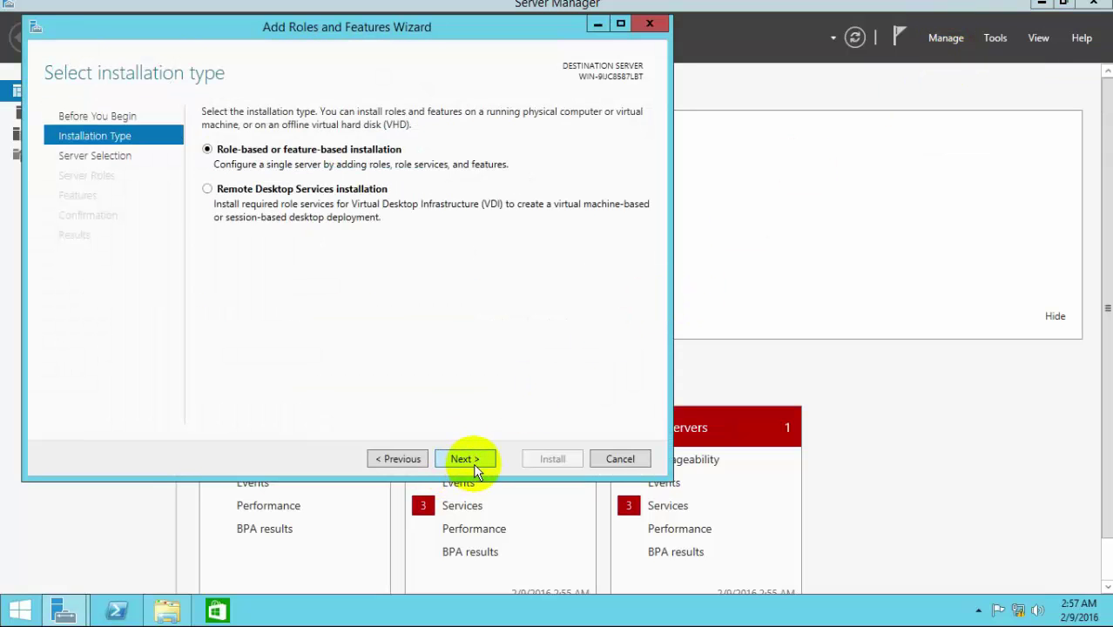
pyautogui.click(474, 466)
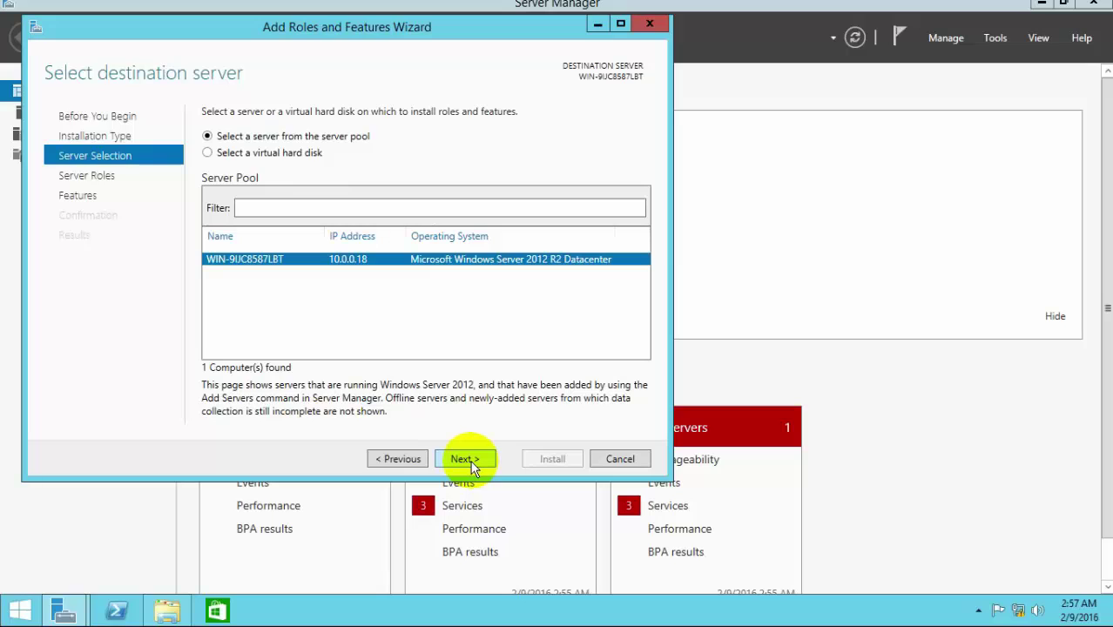
pyautogui.click(470, 461)
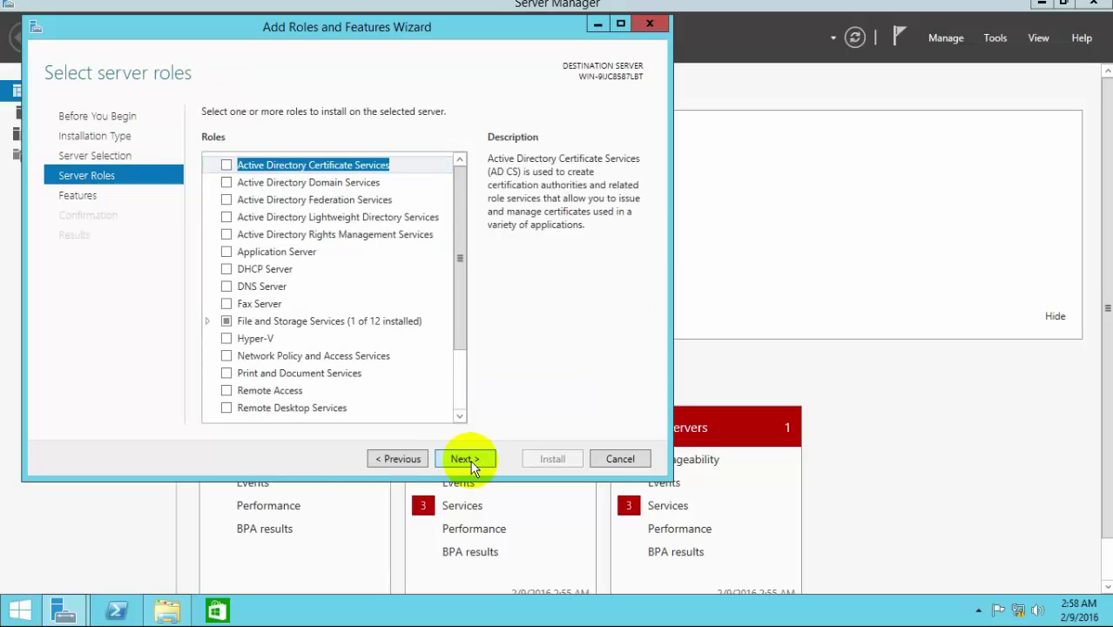
pyautogui.click(470, 461)
pyautogui.click(226, 164)
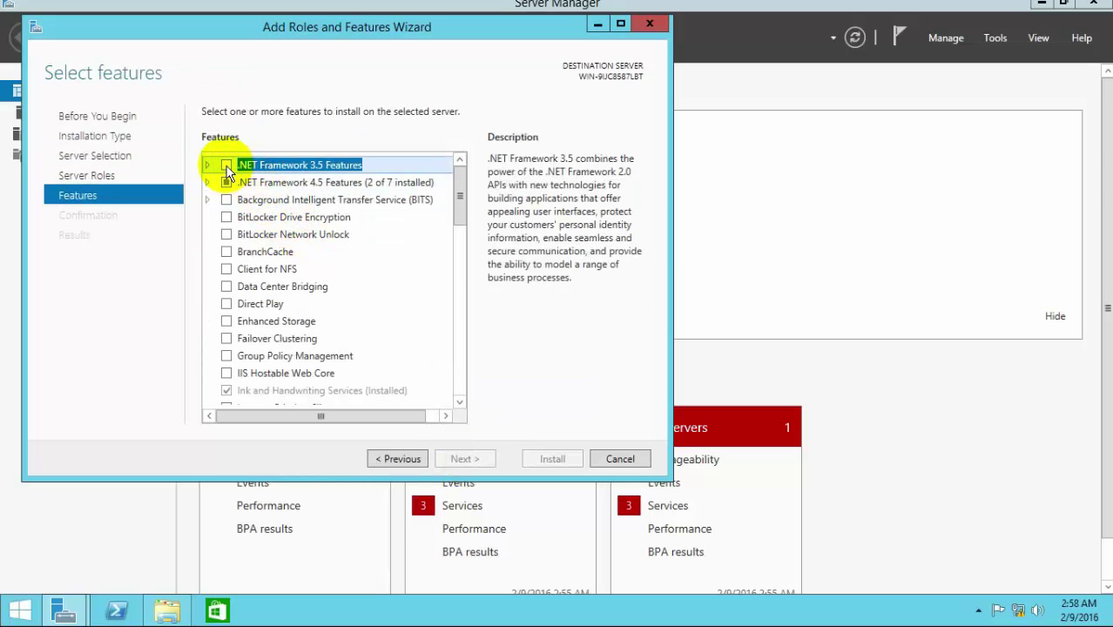
pyautogui.click(477, 460)
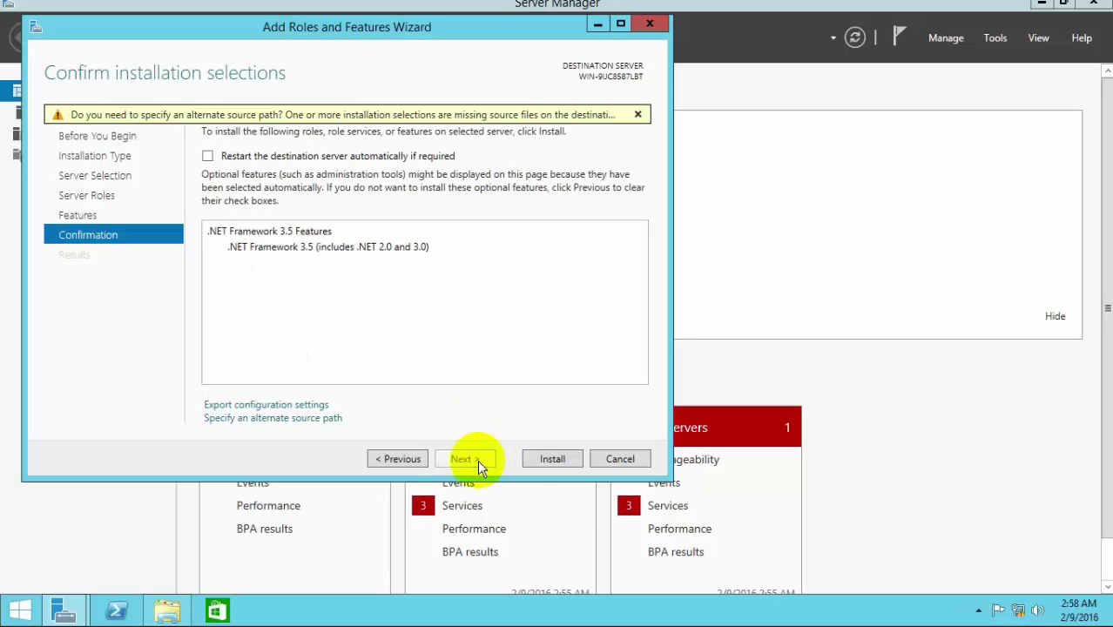
# Step: Set the alternate source path to E:\sources\sxs, start the install, and minimize Server Manager
pyautogui.click(280, 419)
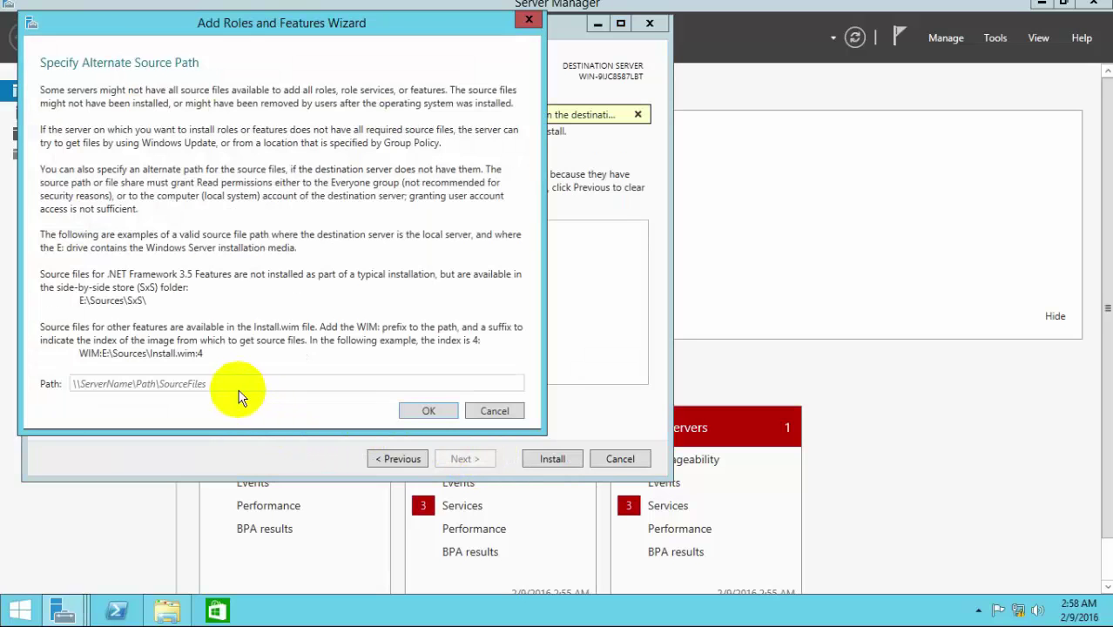
pyautogui.click(239, 381)
pyautogui.hotkey('ctrl', 'v')
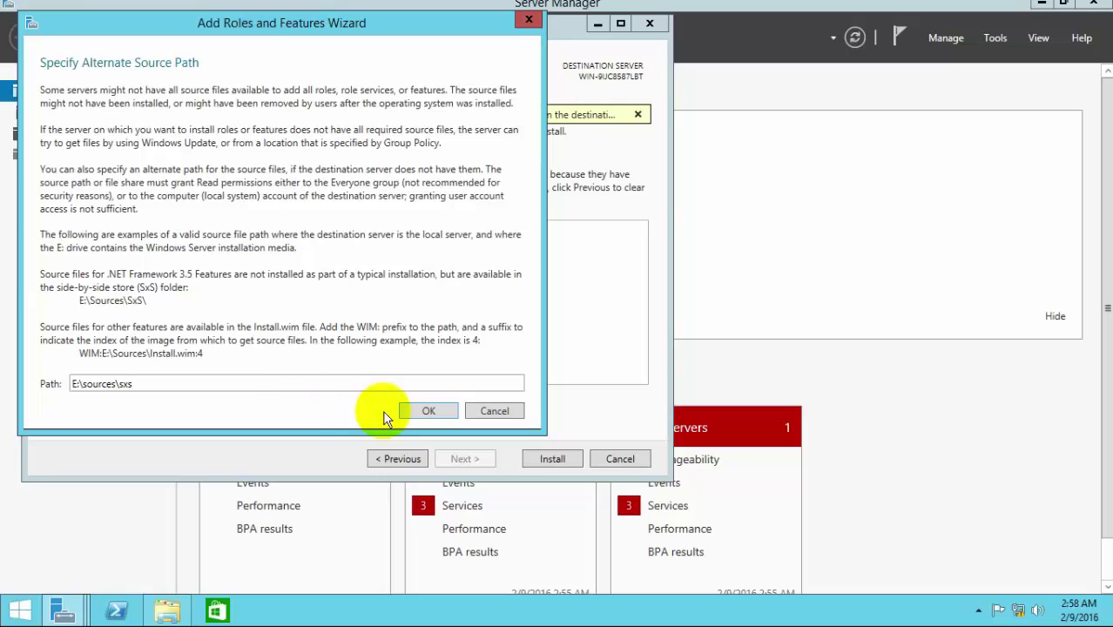
pyautogui.click(428, 410)
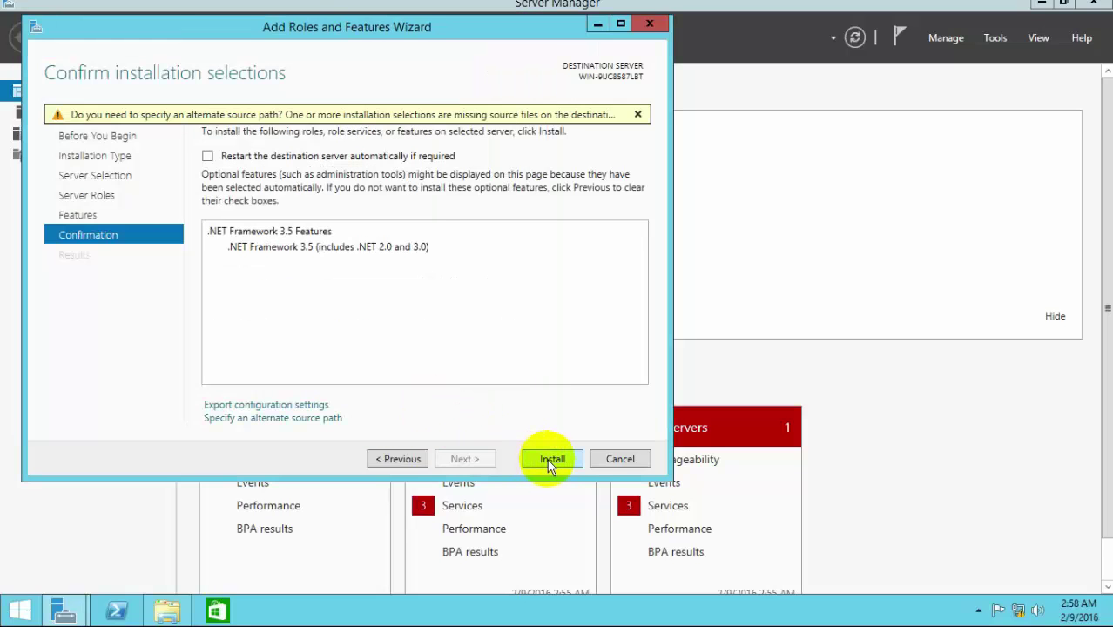
pyautogui.click(549, 462)
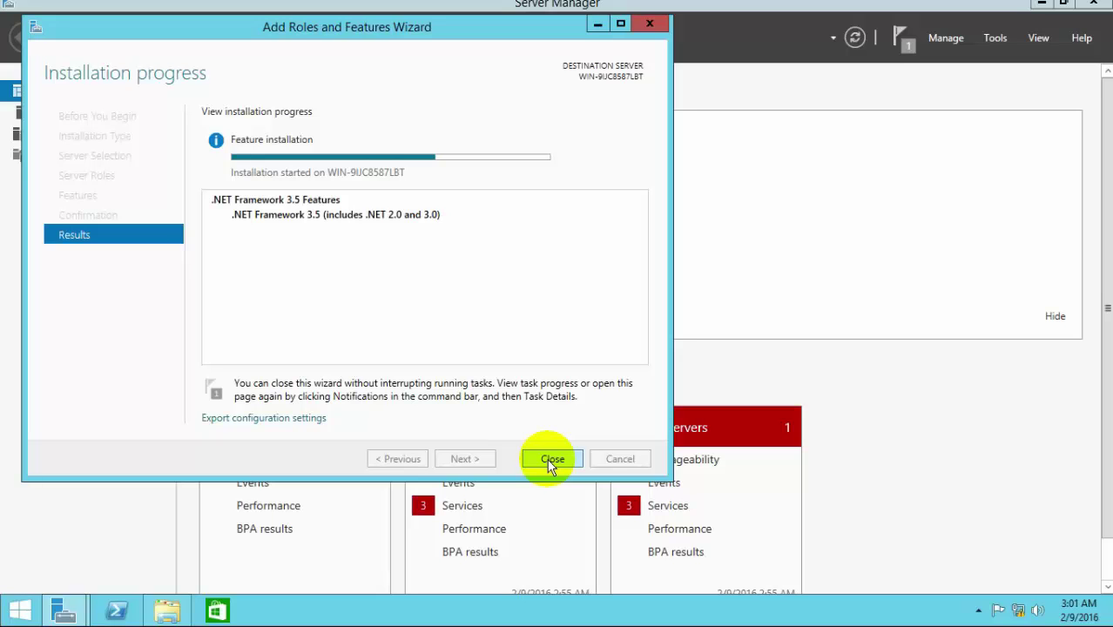
pyautogui.click(553, 459)
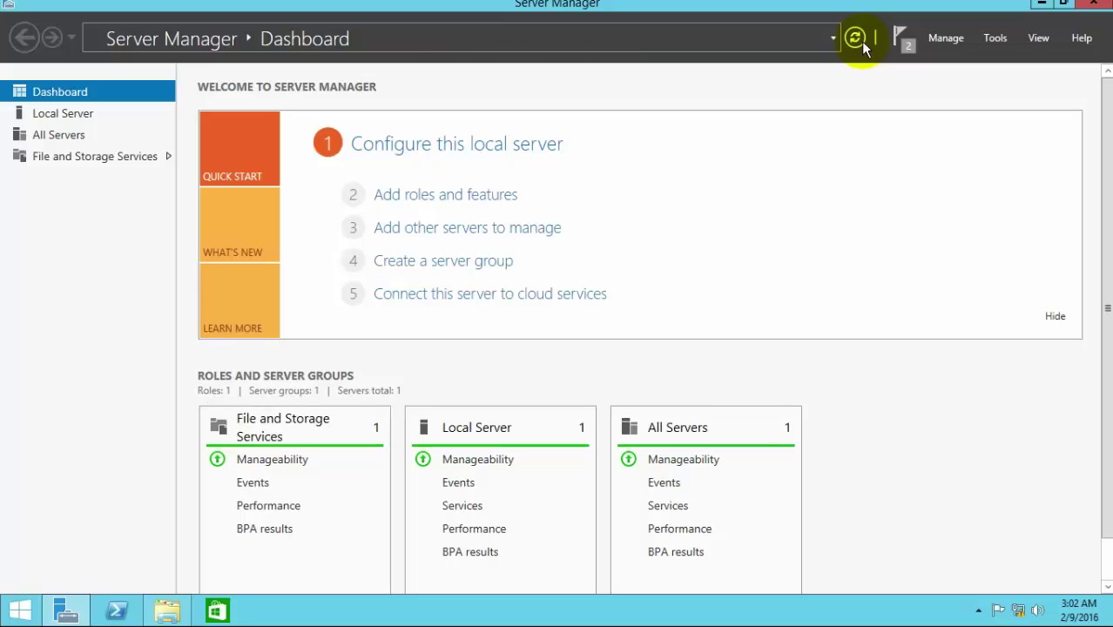
pyautogui.click(1049, 3)
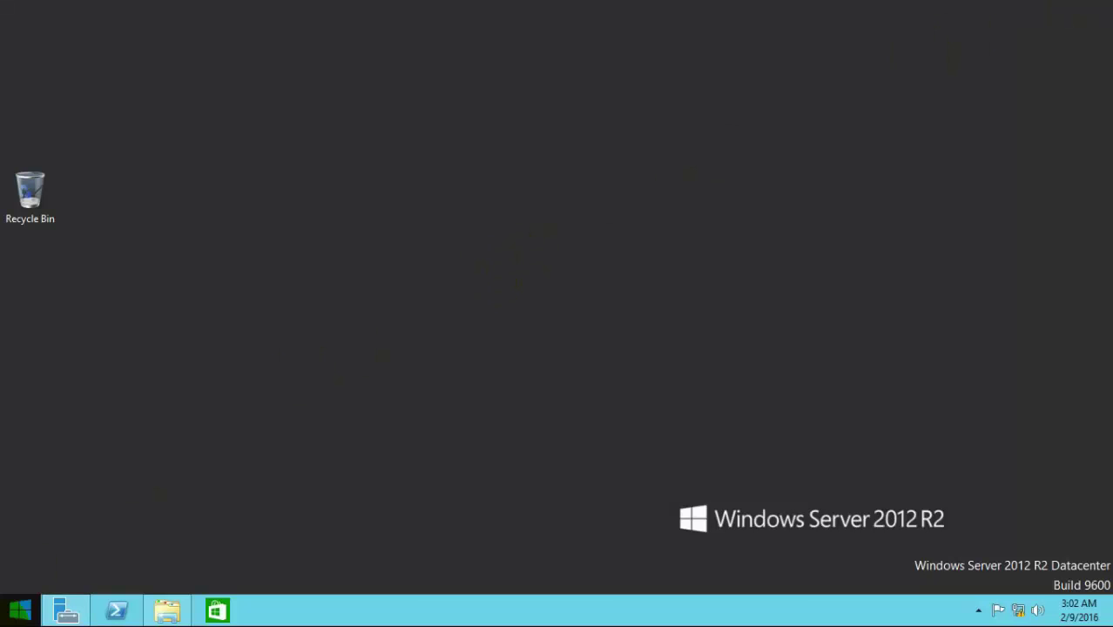
# Step: Open System Properties from This PC's Properties via Change settings
pyautogui.click(19, 610)
pyautogui.click(153, 322)
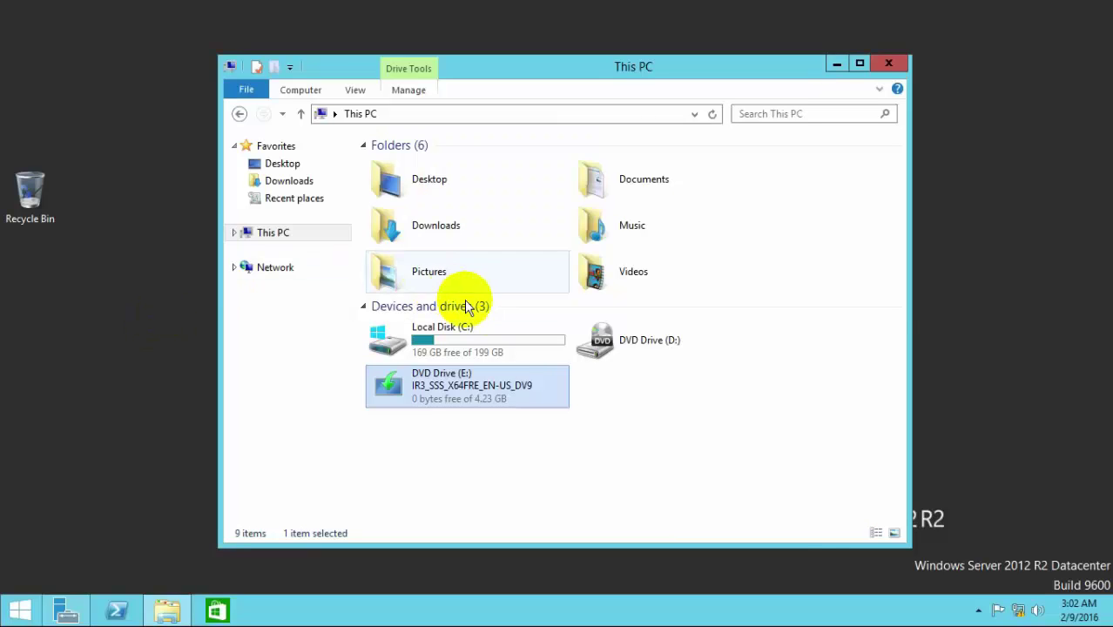
pyautogui.rightClick(288, 245)
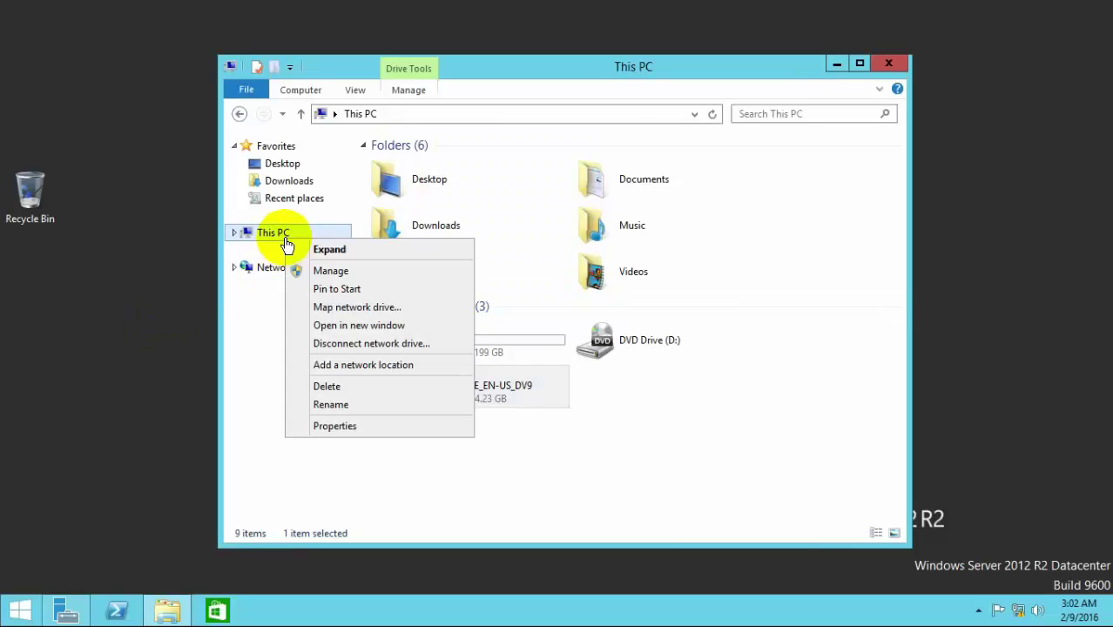
pyautogui.click(351, 442)
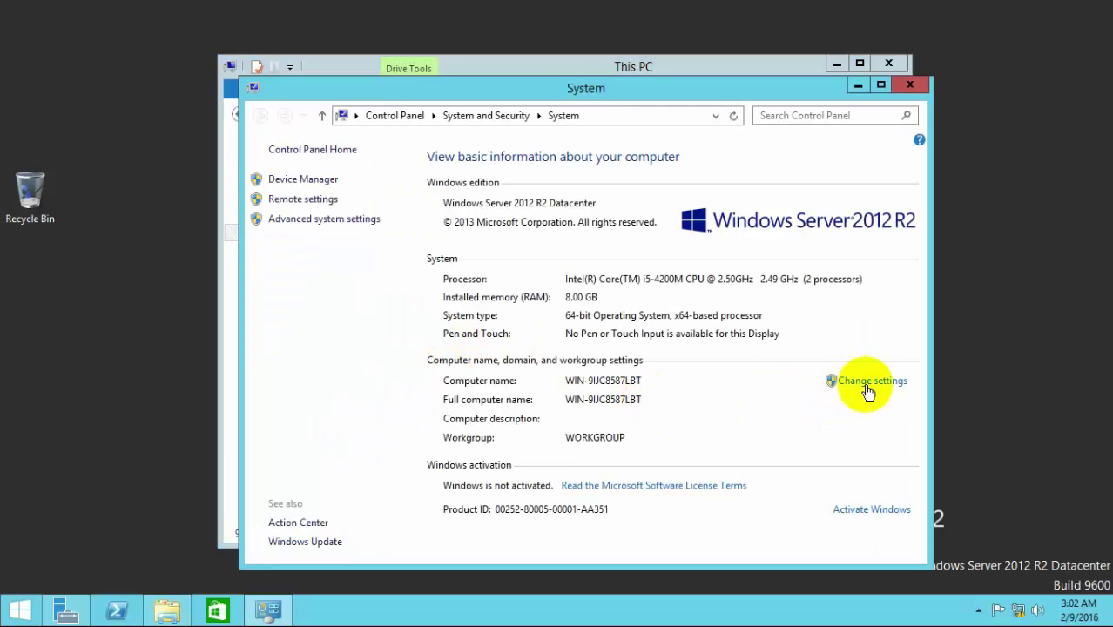
pyautogui.click(868, 384)
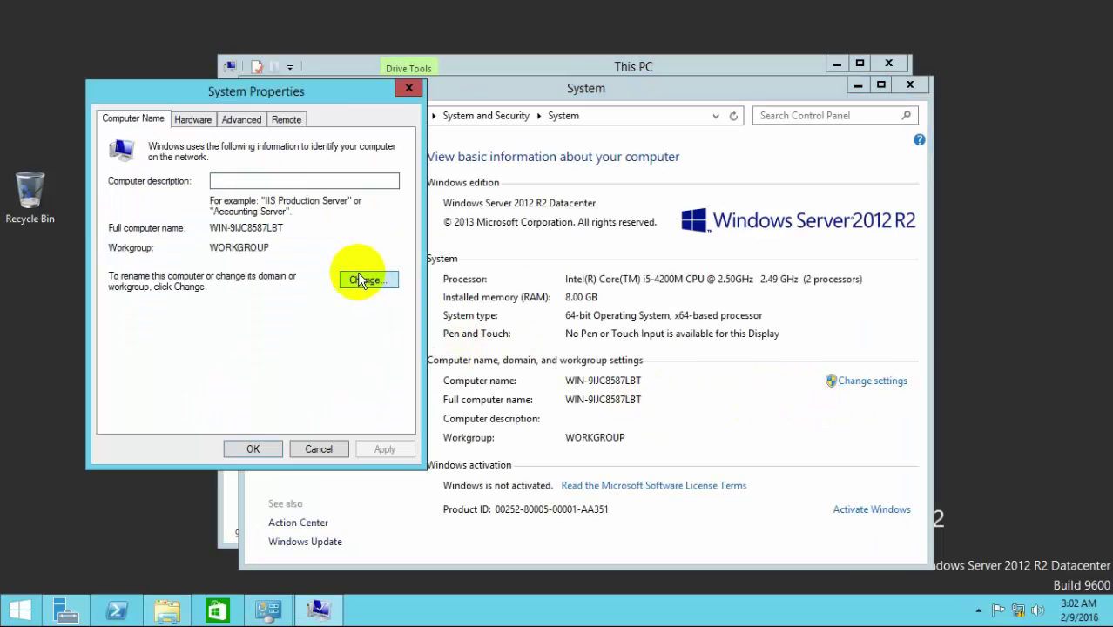
# Step: Rename the computer to server55 and make it a member of the harsha.com domain
pyautogui.click(350, 278)
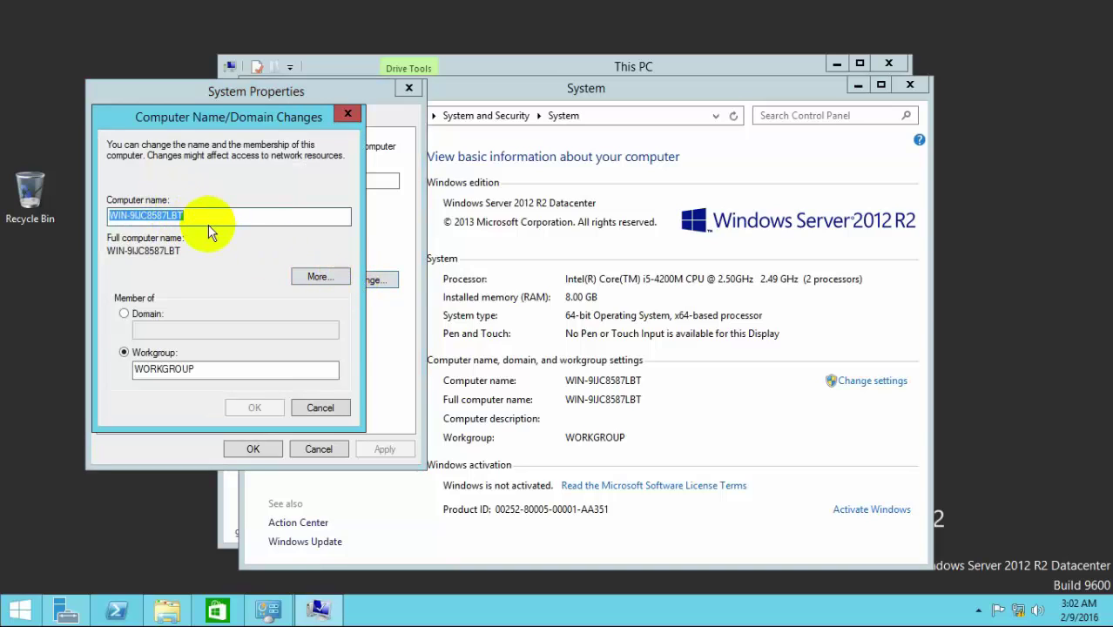
pyautogui.press('BackSpace')
pyautogui.write('ser')
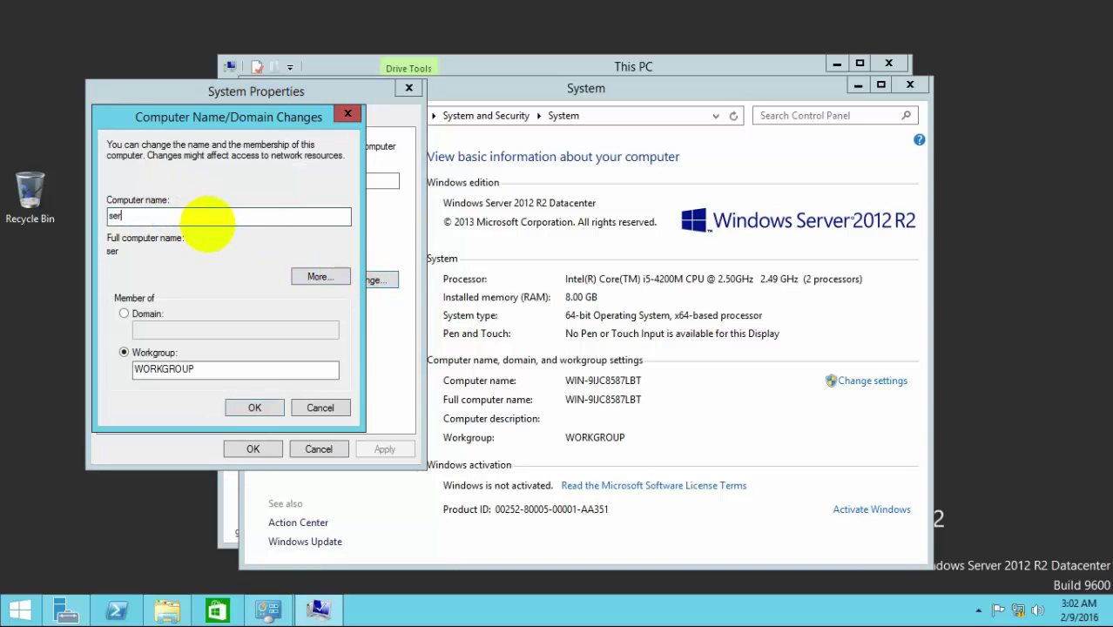
pyautogui.write('55')
pyautogui.click(149, 313)
pyautogui.click(141, 329)
pyautogui.write('ha')
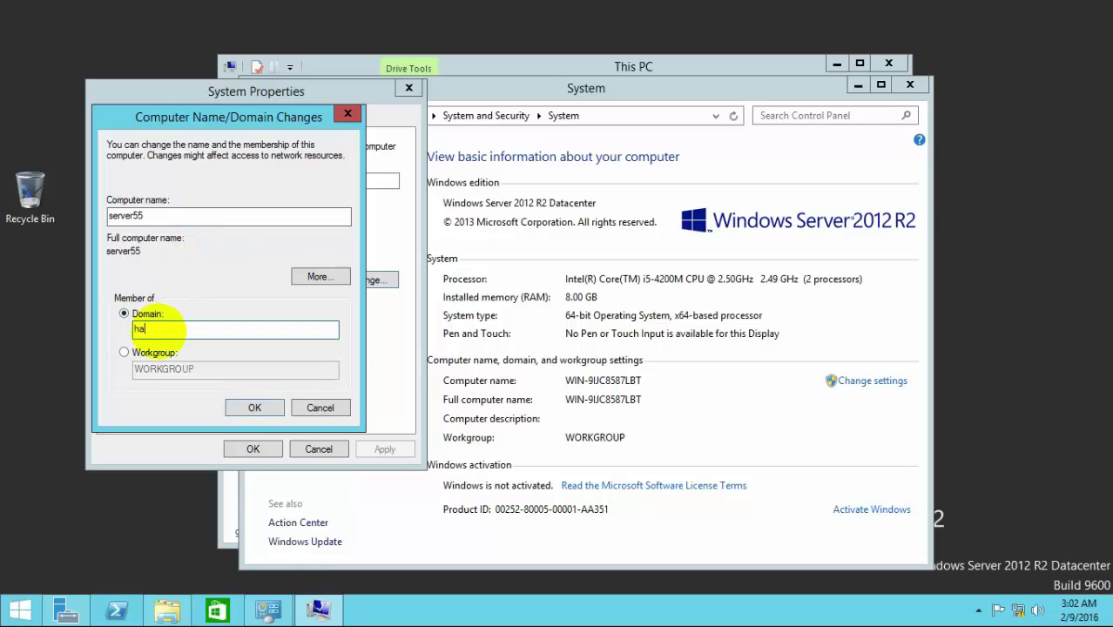
pyautogui.write('rsha.com')
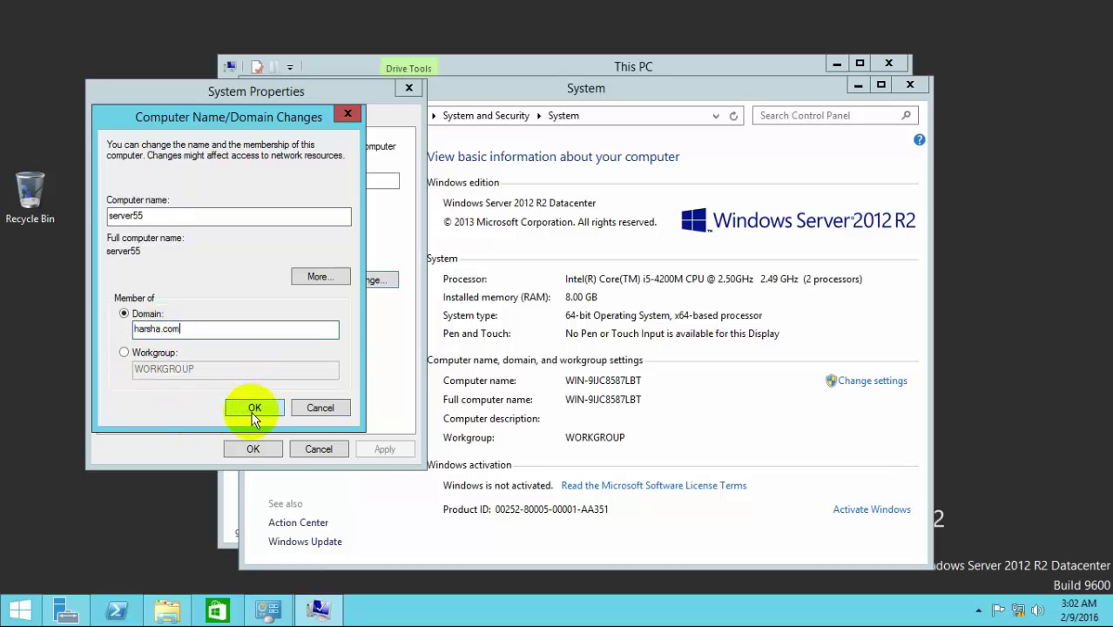
pyautogui.click(253, 409)
# Step: Authenticate with the domain administrator credentials and acknowledge the welcome and restart prompts
pyautogui.click(554, 381)
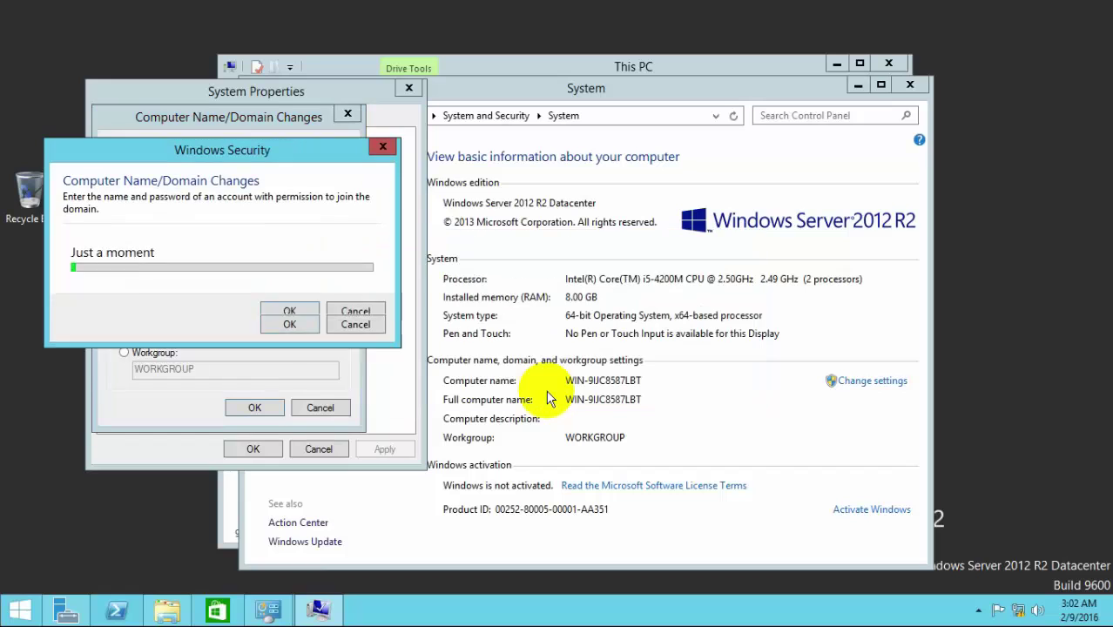
pyautogui.write('admi')
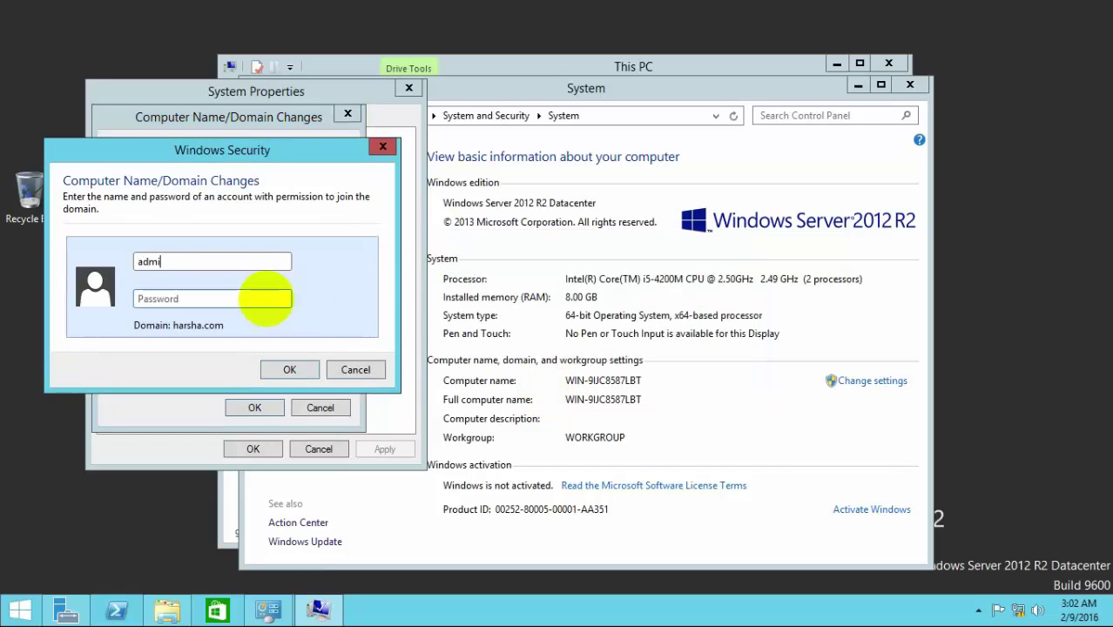
pyautogui.write('nistrator')
pyautogui.press('Tab')
pyautogui.write('••••••')
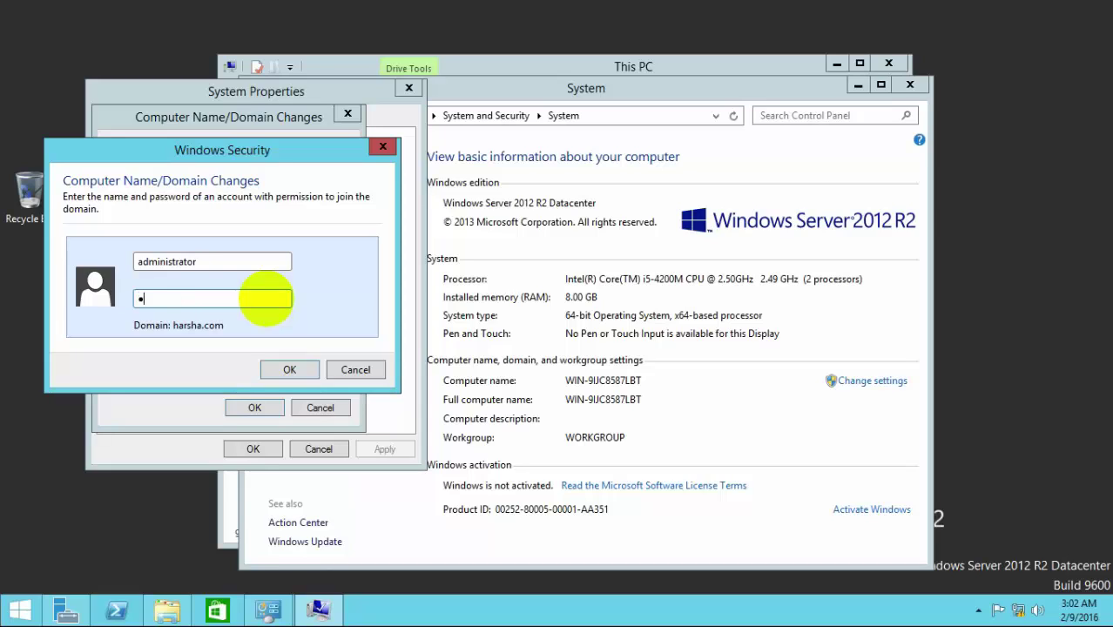
pyautogui.write('••••')
pyautogui.click(303, 381)
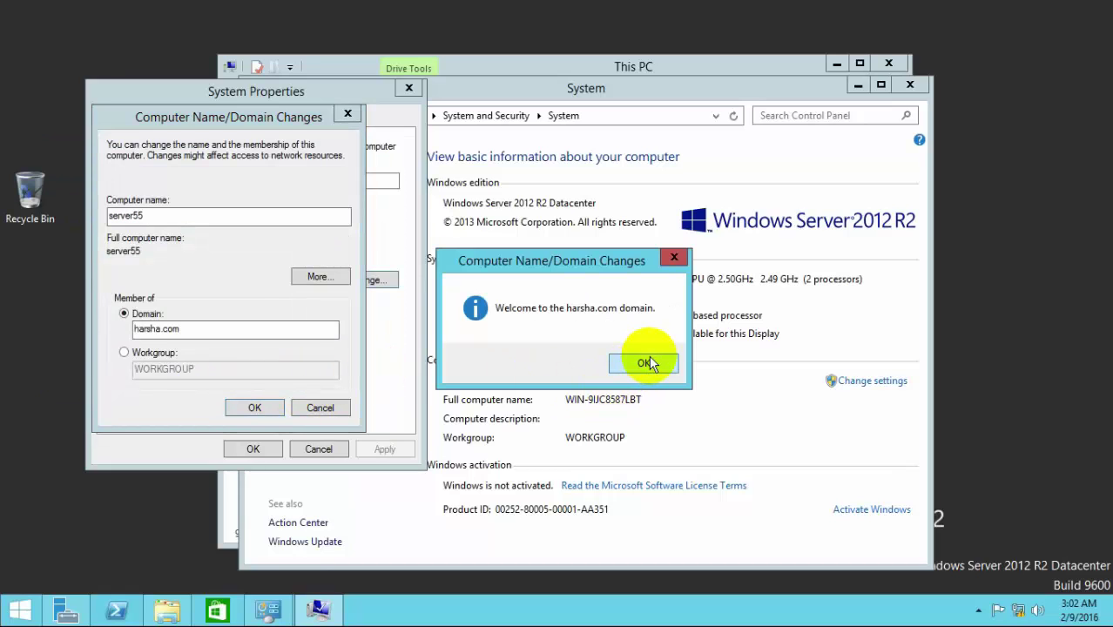
pyautogui.click(649, 363)
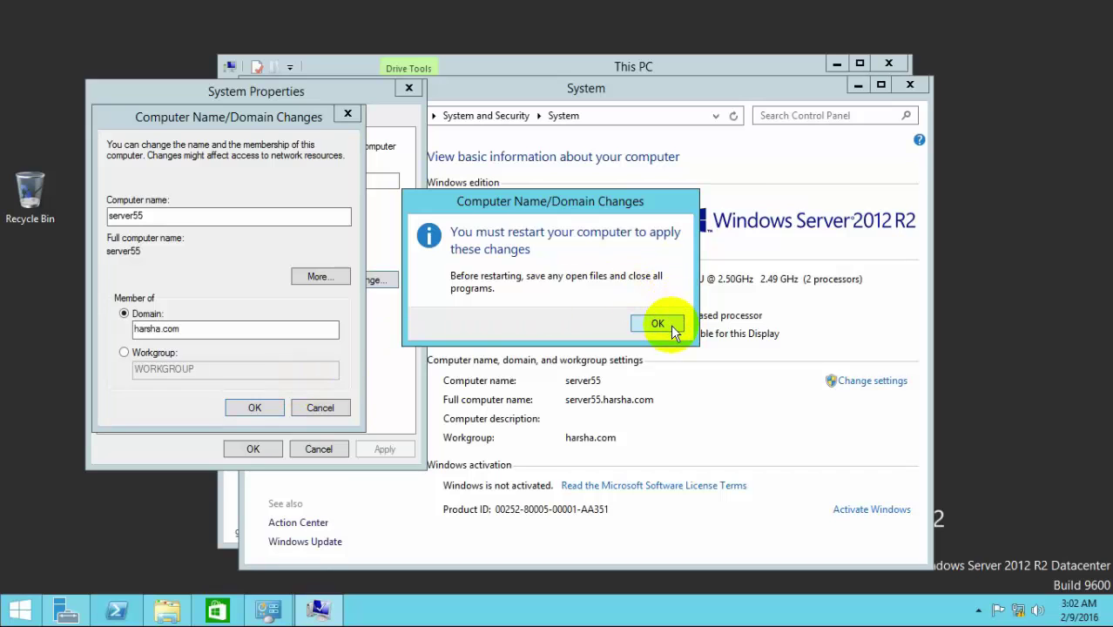
pyautogui.click(671, 328)
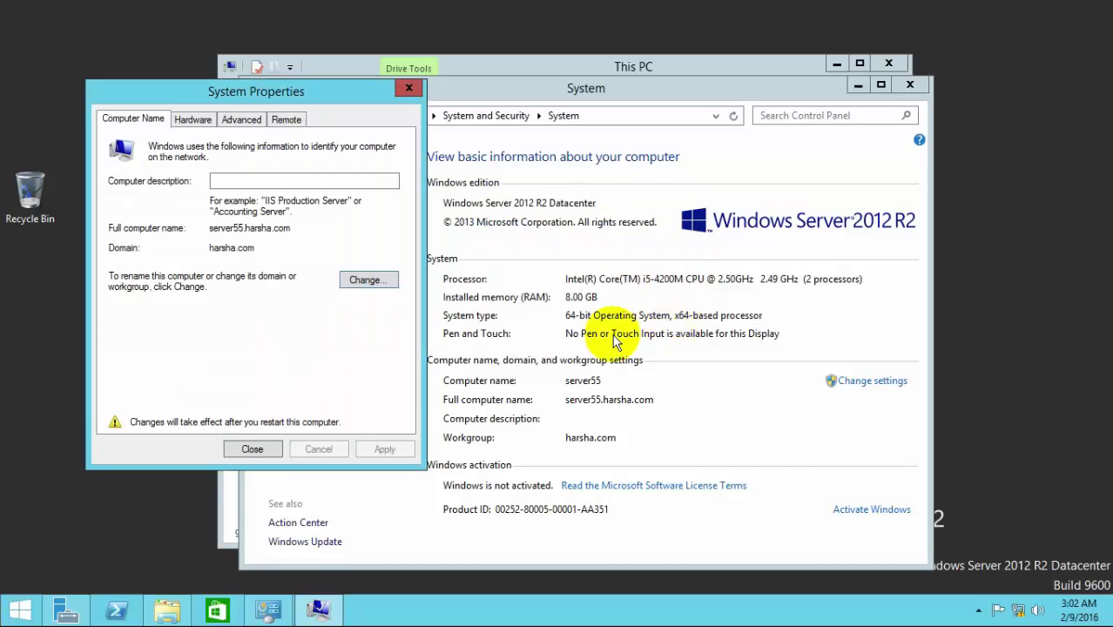
pyautogui.click(246, 451)
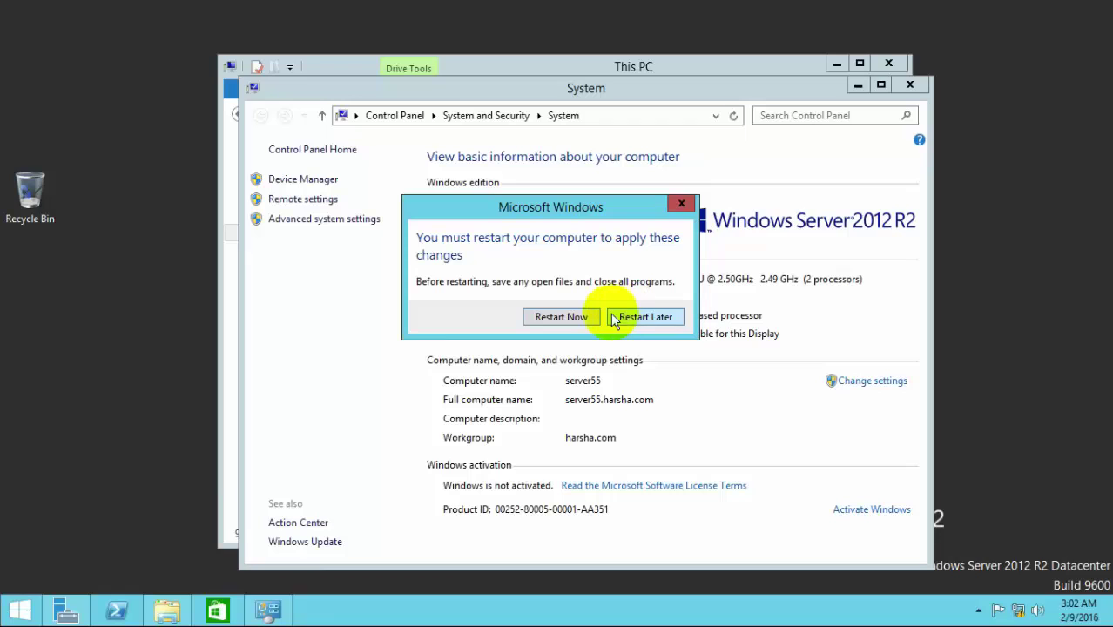
# Step: Restart now and sign in as the harsha.com domain administrator with its password
pyautogui.click(561, 317)
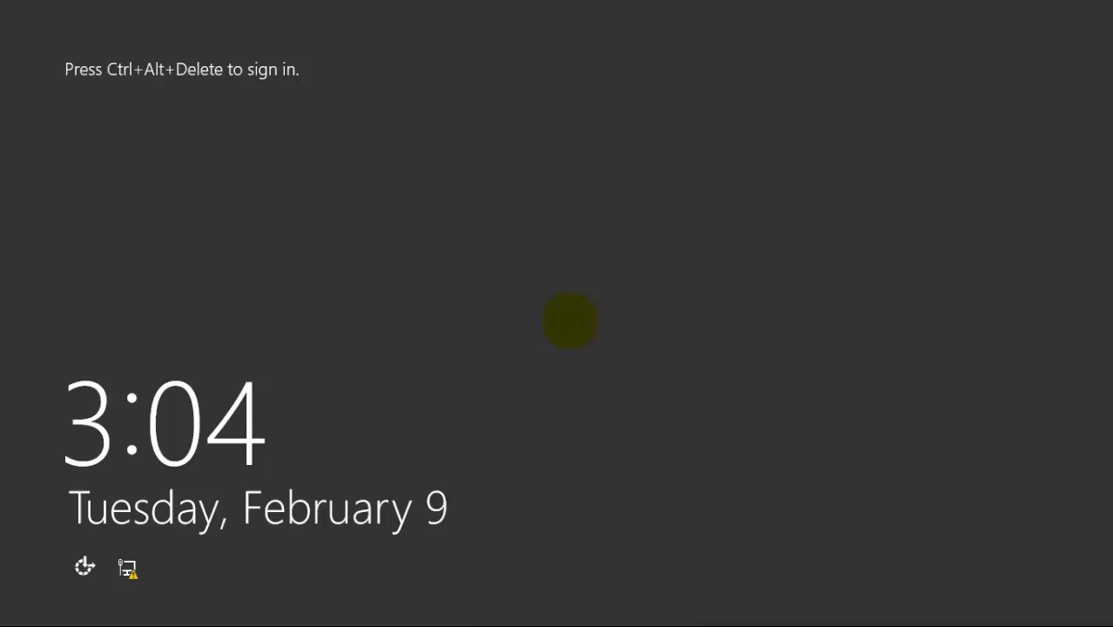
pyautogui.hotkey('ctrl', 'alt', 'Delete')
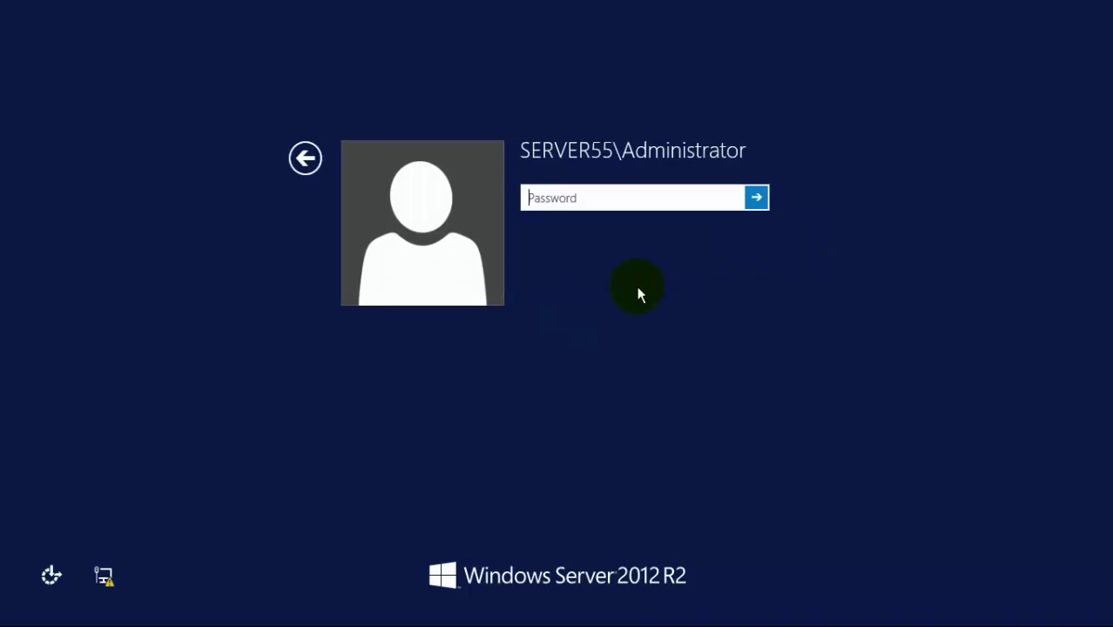
pyautogui.click(301, 160)
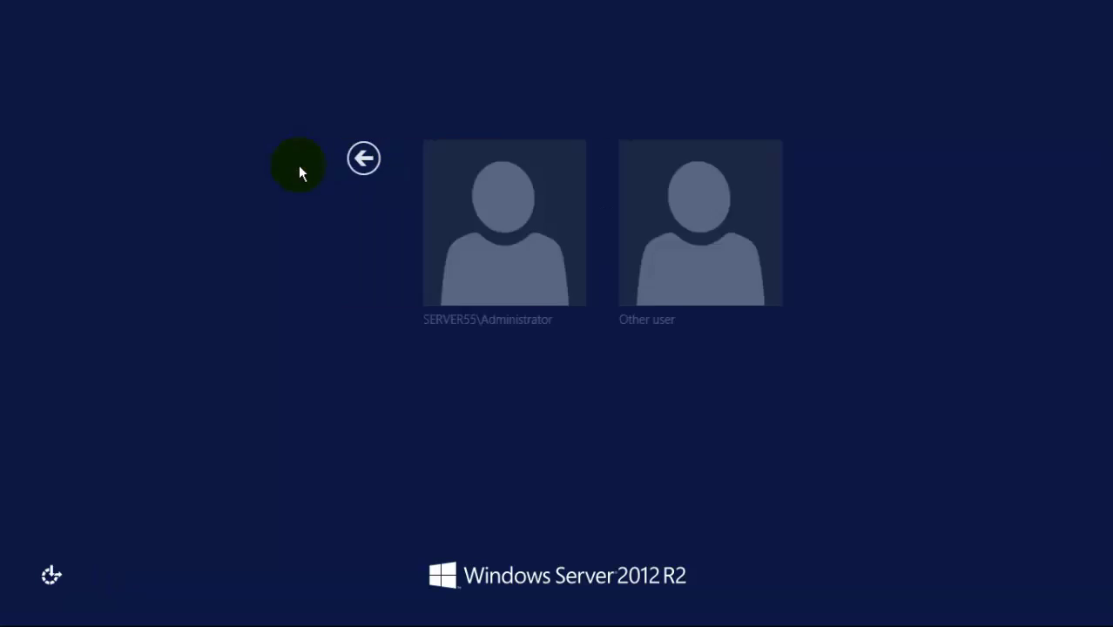
pyautogui.click(685, 188)
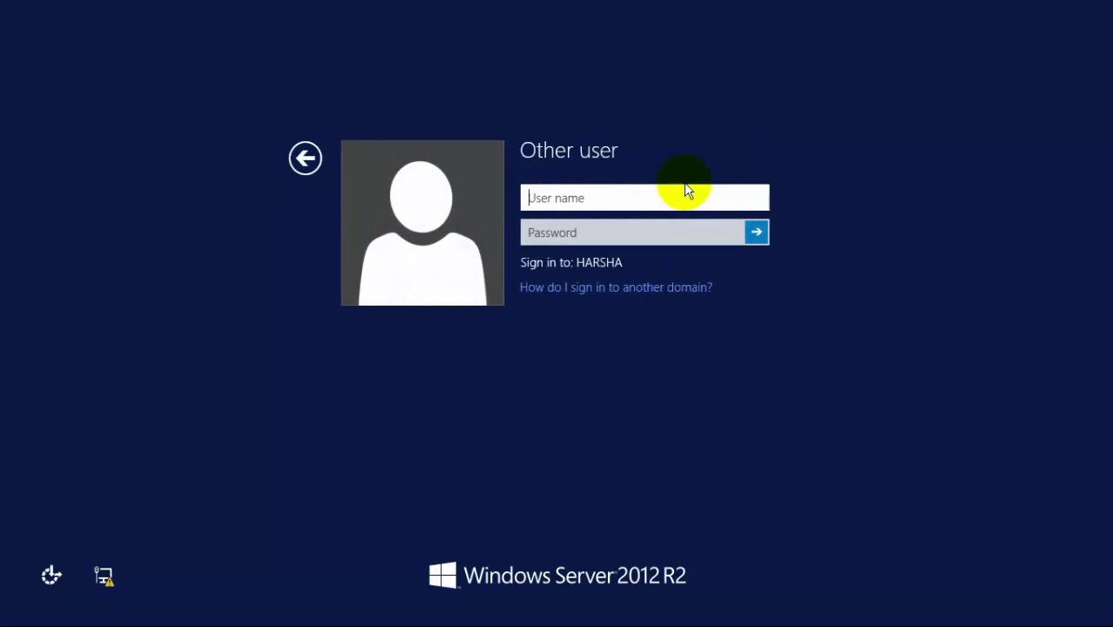
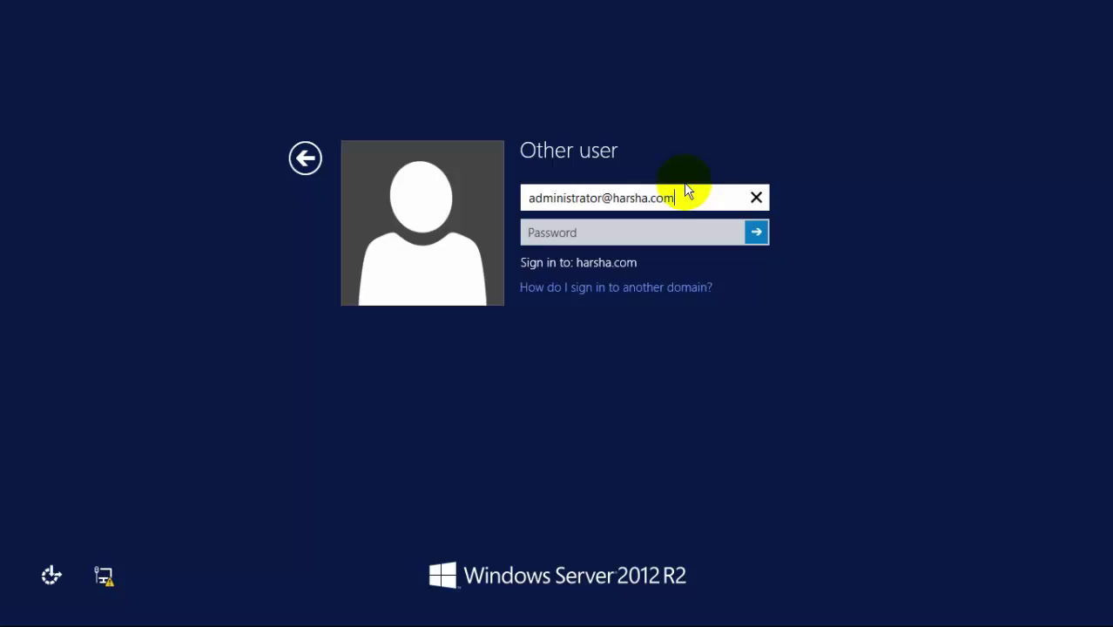
pyautogui.press('Tab')
pyautogui.write('******')
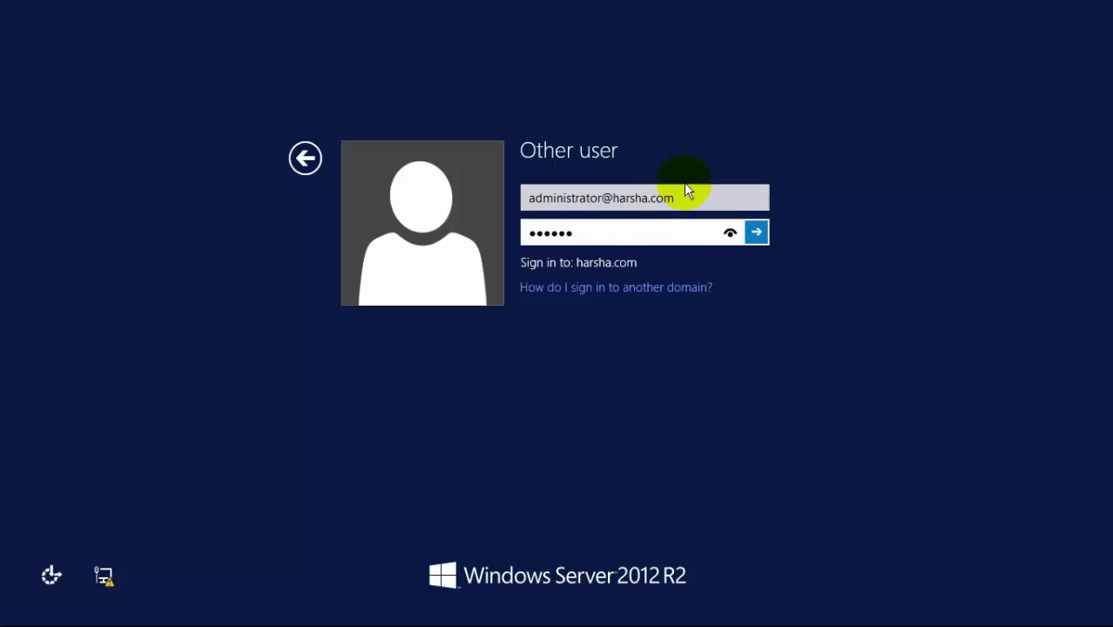
pyautogui.write('****')
pyautogui.press('Return')
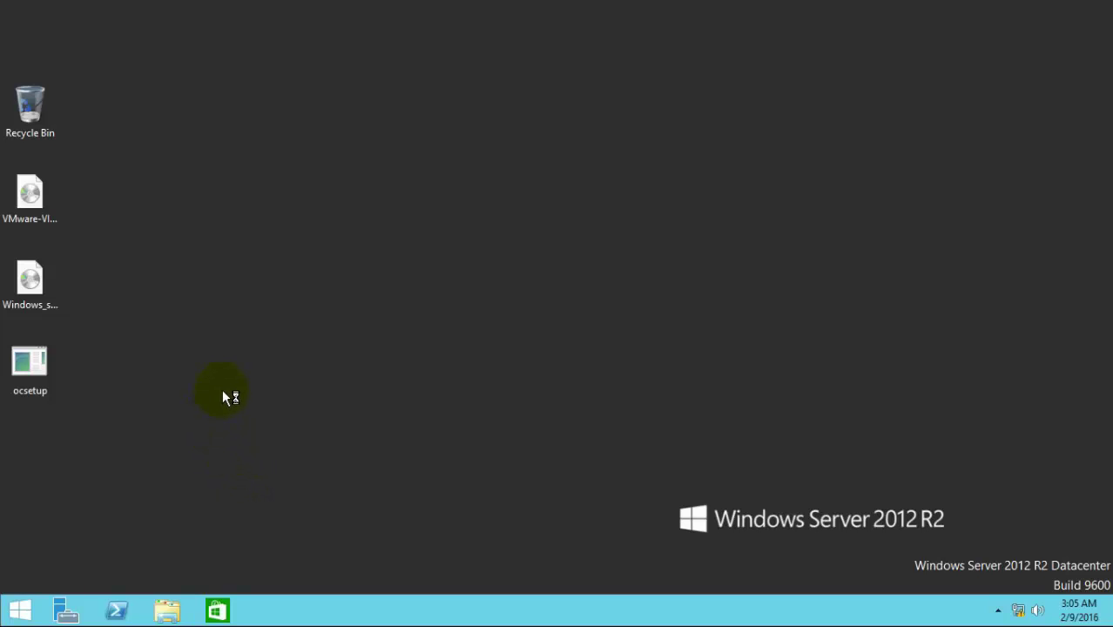
# Step: Refresh the desktop and briefly check This PC
pyautogui.rightClick(184, 248)
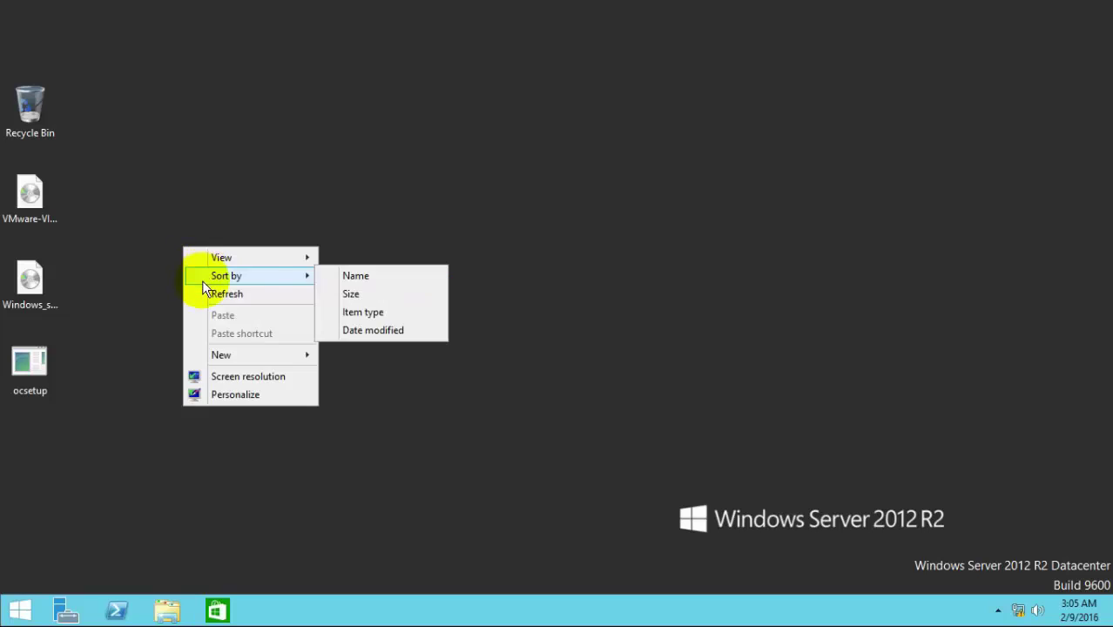
pyautogui.click(203, 293)
pyautogui.rightClick(203, 288)
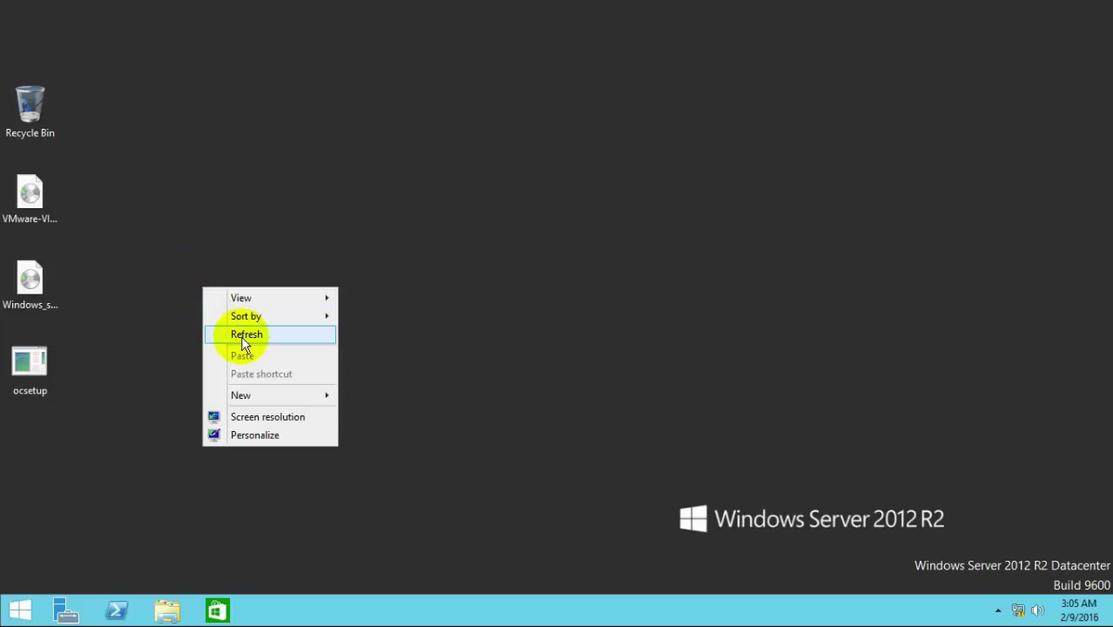
pyautogui.click(241, 335)
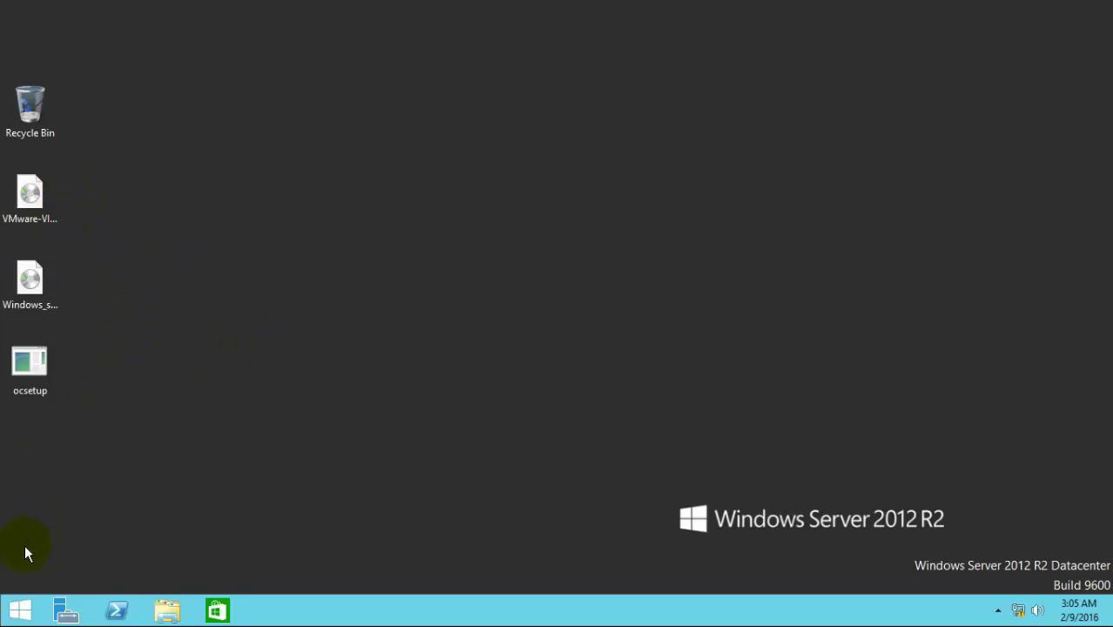
pyautogui.click(19, 609)
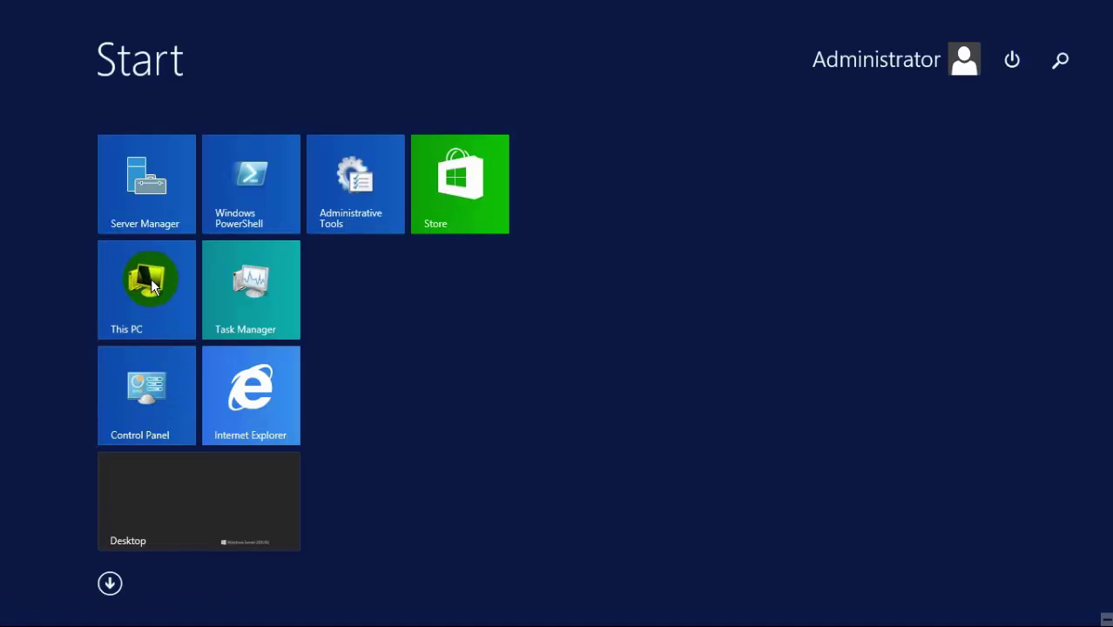
pyautogui.click(151, 284)
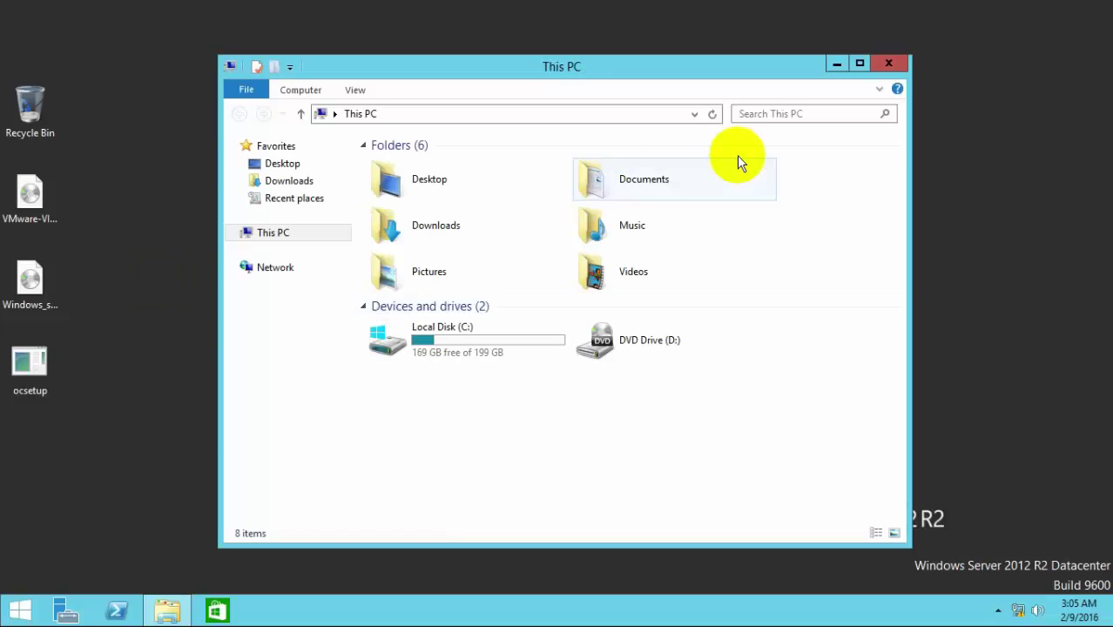
pyautogui.click(889, 65)
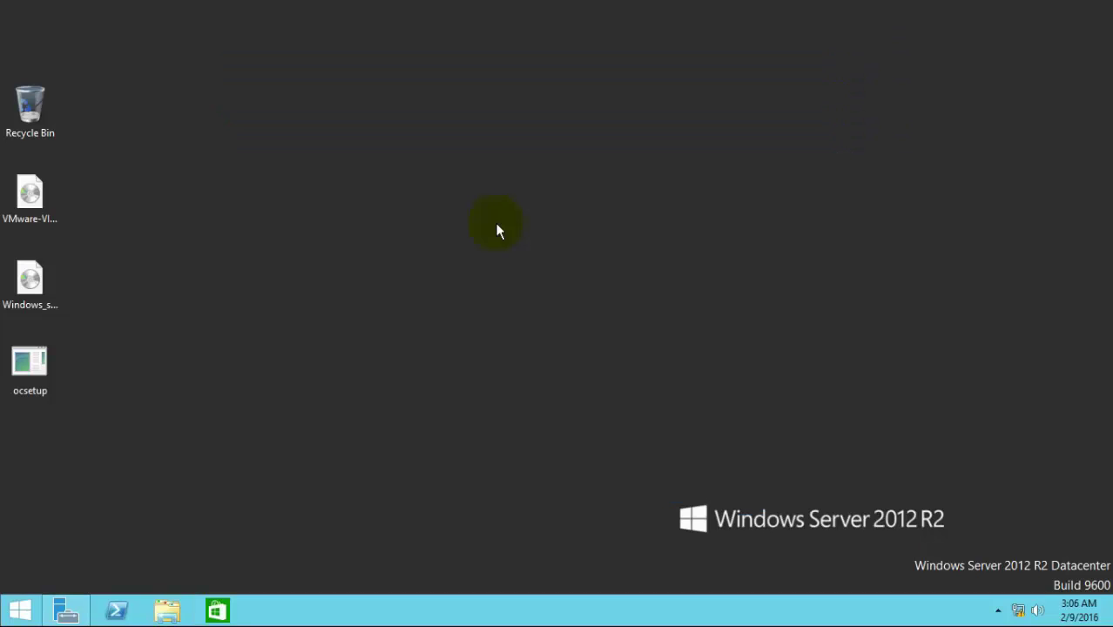
# Step: Through firewall.cpl, apply firewall off for domain, private and public networks
pyautogui.press('super+r')
pyautogui.write('f')
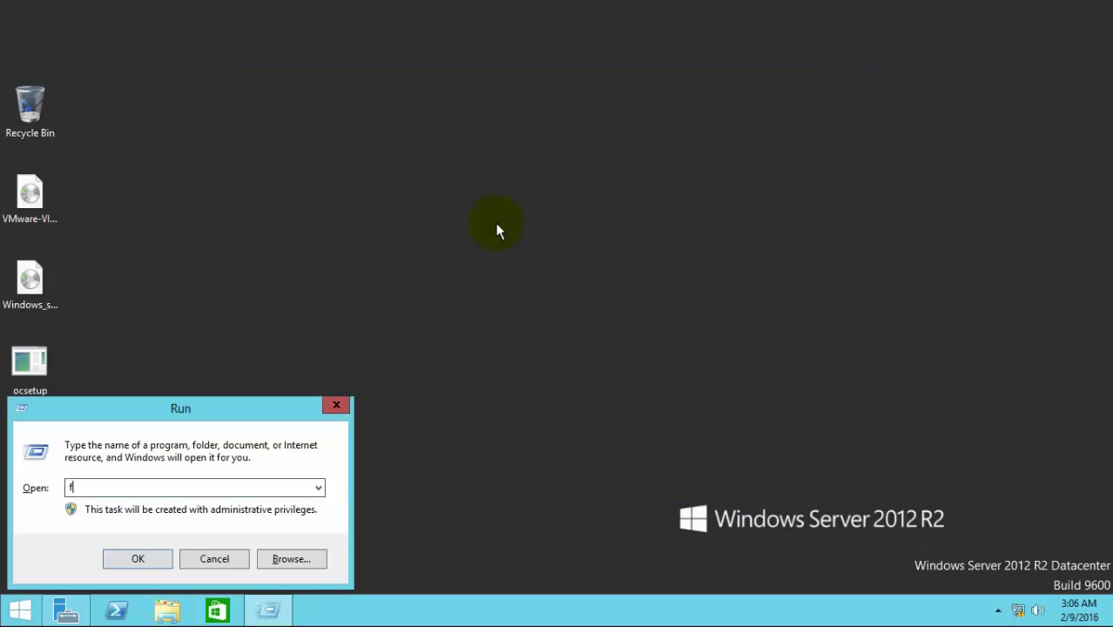
pyautogui.write('irewall.cpl')
pyautogui.press('Return')
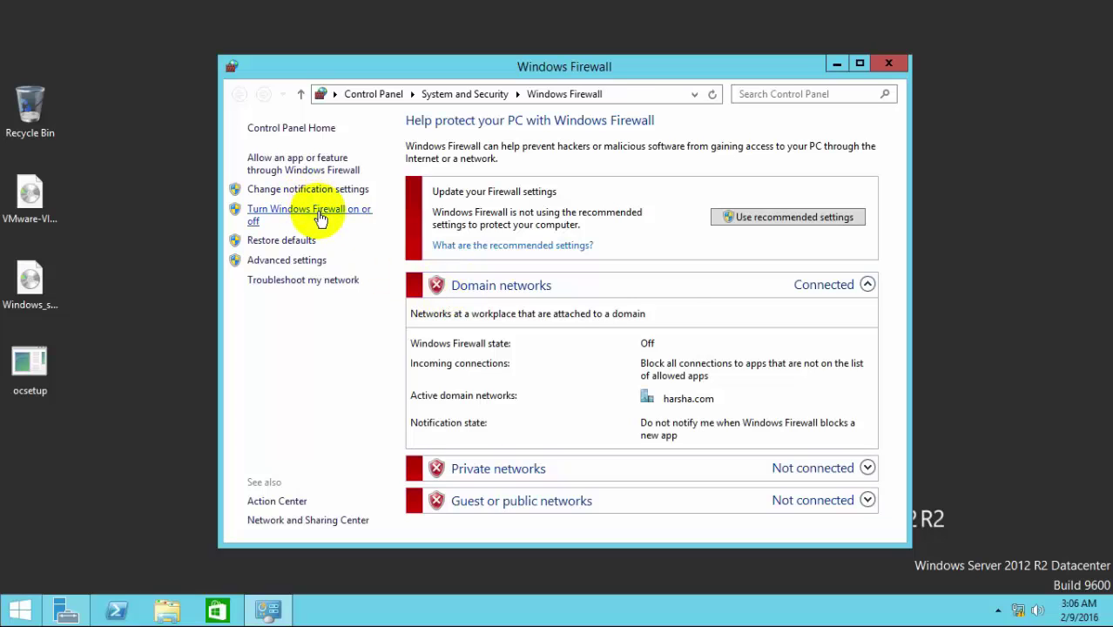
pyautogui.click(315, 223)
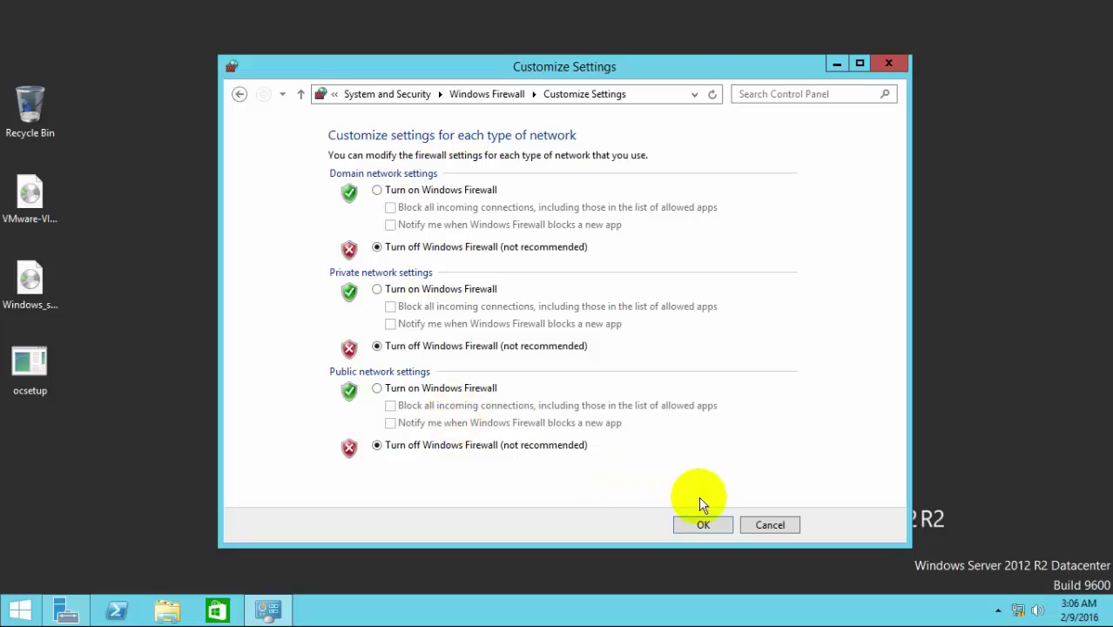
pyautogui.click(706, 524)
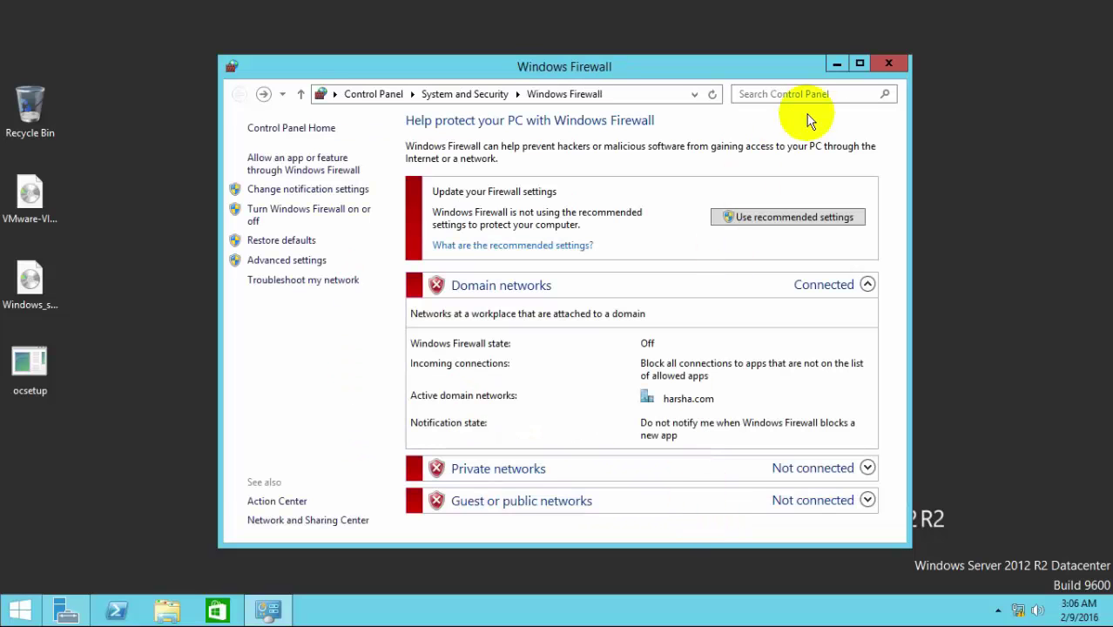
pyautogui.click(889, 62)
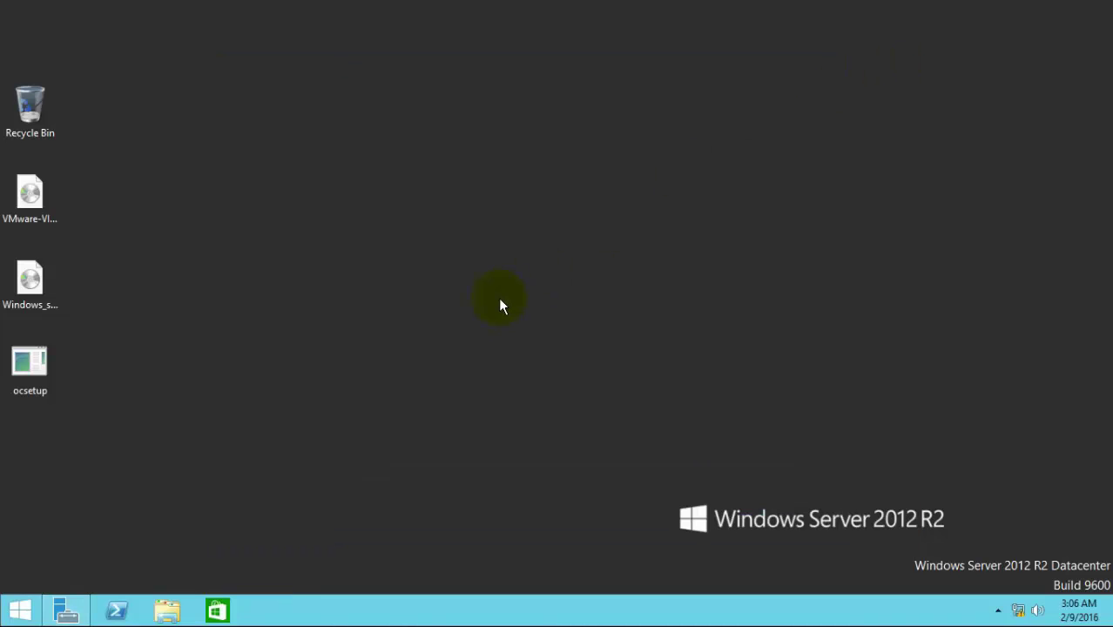
# Step: Mount the VMware-VIM setup ISO from the desktop
pyautogui.rightClick(406, 185)
pyautogui.click(437, 226)
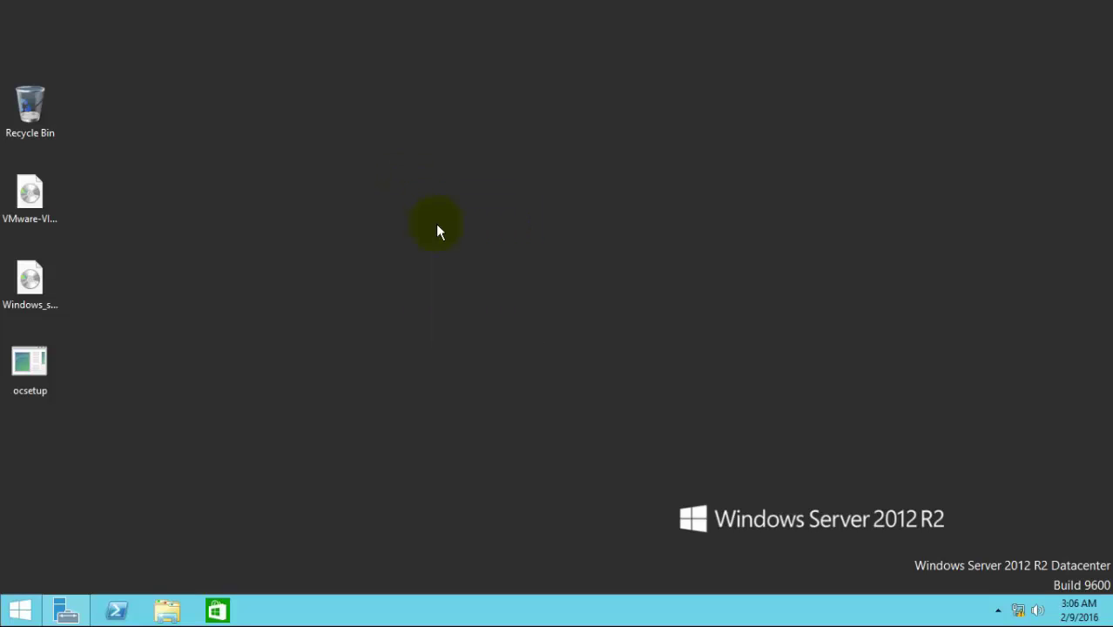
pyautogui.click(35, 200)
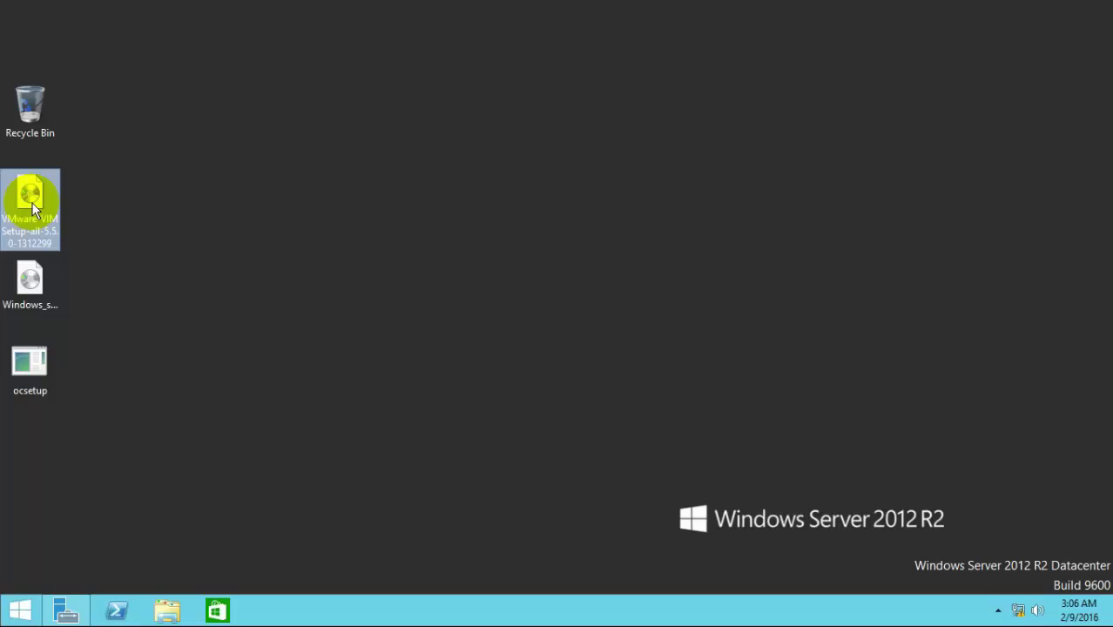
pyautogui.rightClick(32, 202)
pyautogui.click(59, 218)
pyautogui.rightClick(232, 237)
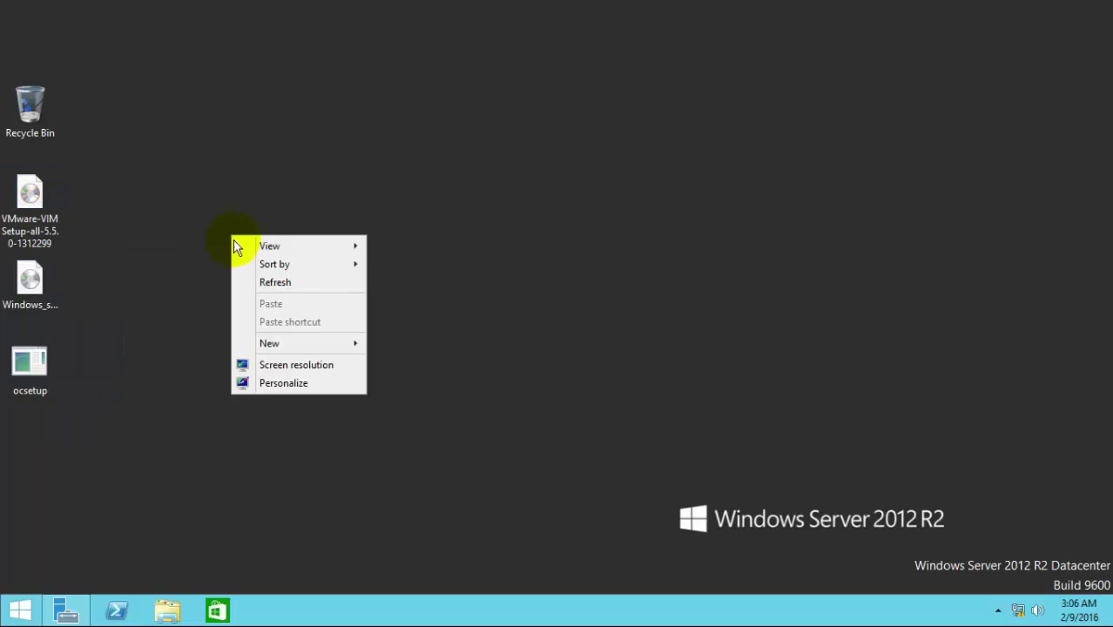
# Step: Open the vcenter virtual machine's settings and inspect the CD/DVD (SATA) drive options
pyautogui.click(277, 282)
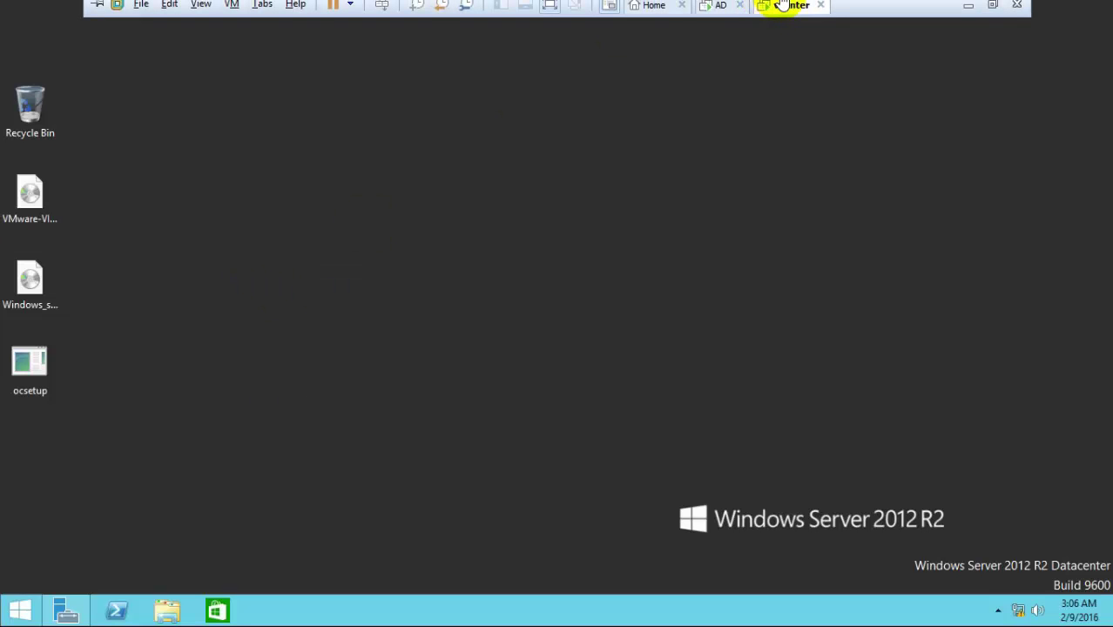
pyautogui.rightClick(782, 5)
pyautogui.click(851, 217)
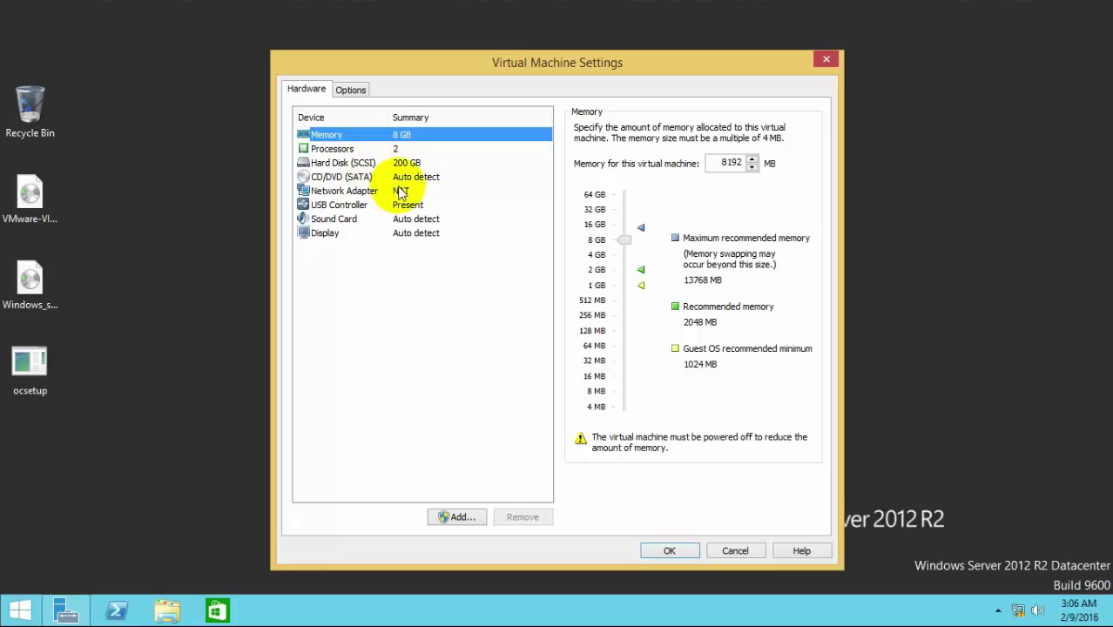
pyautogui.click(397, 177)
pyautogui.click(581, 227)
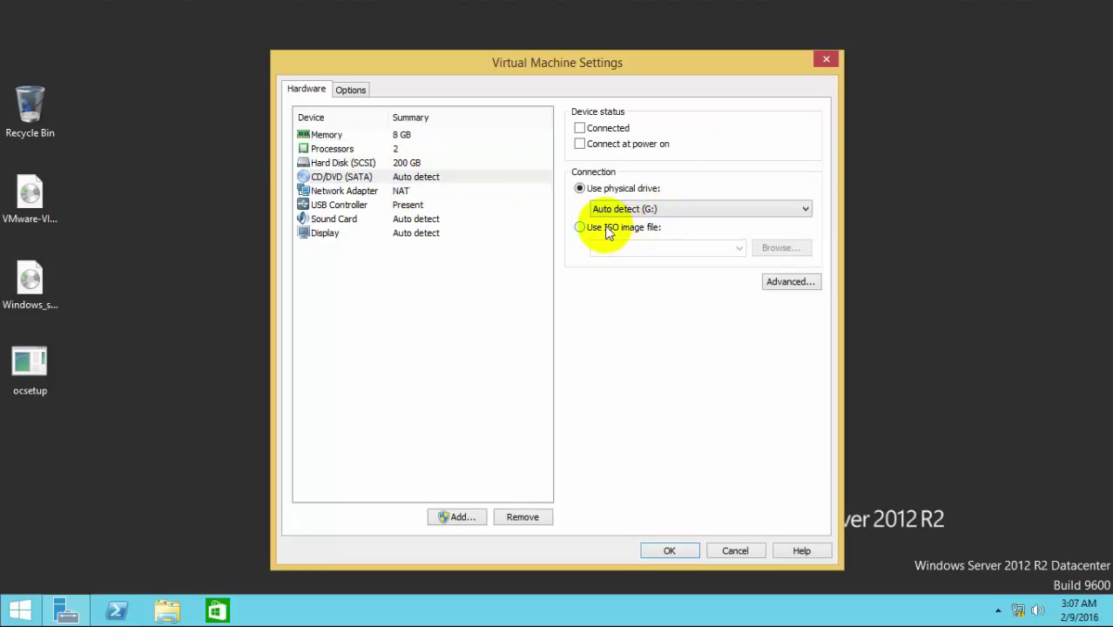
pyautogui.click(582, 144)
pyautogui.click(581, 129)
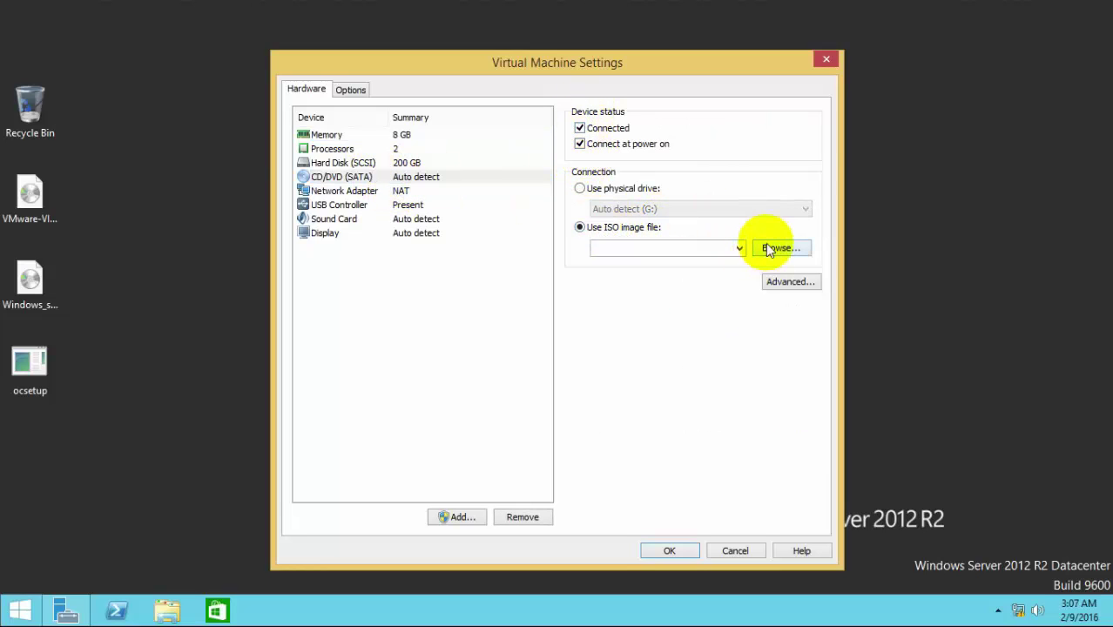
# Step: Cancel the ISO browse and the settings unchanged, then view the VMware VIM drive in This PC
pyautogui.click(767, 249)
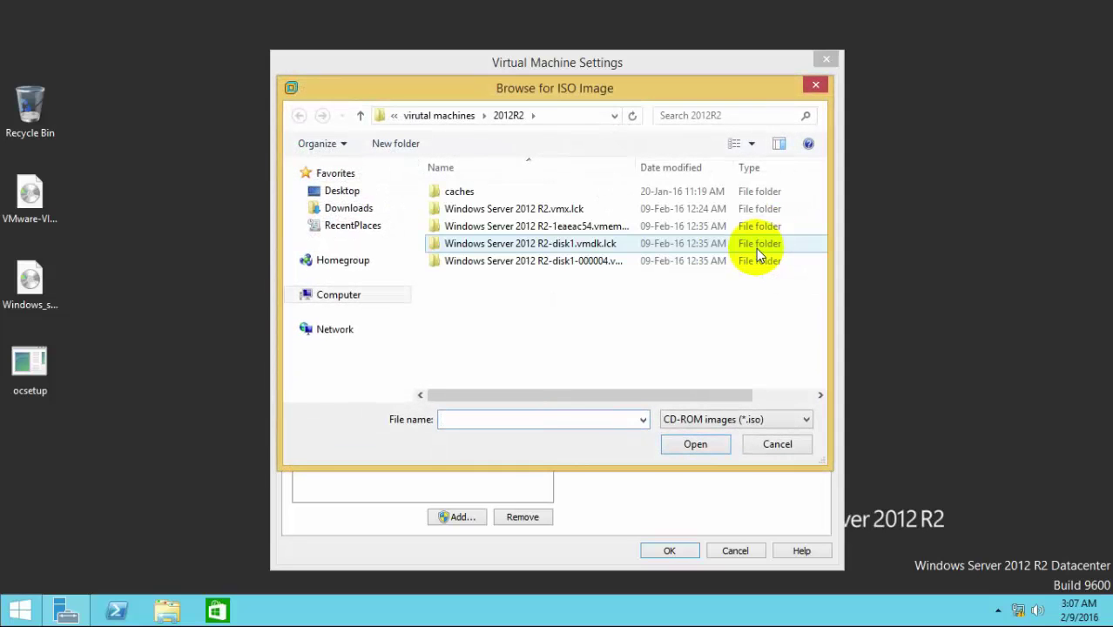
pyautogui.click(777, 443)
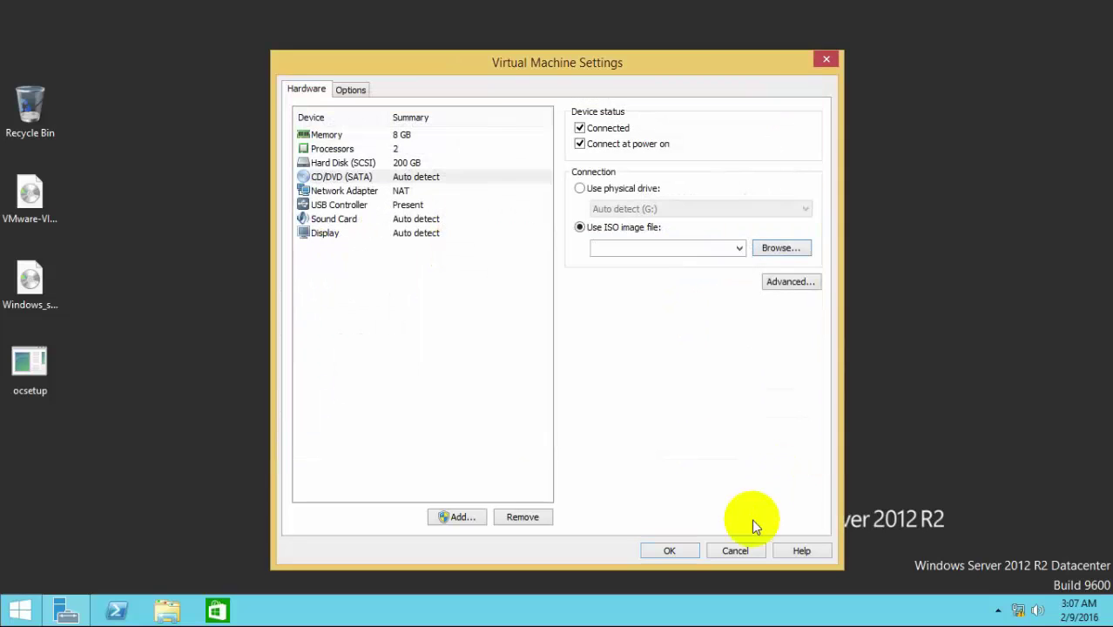
pyautogui.click(736, 550)
pyautogui.press('super+e')
pyautogui.rightClick(732, 327)
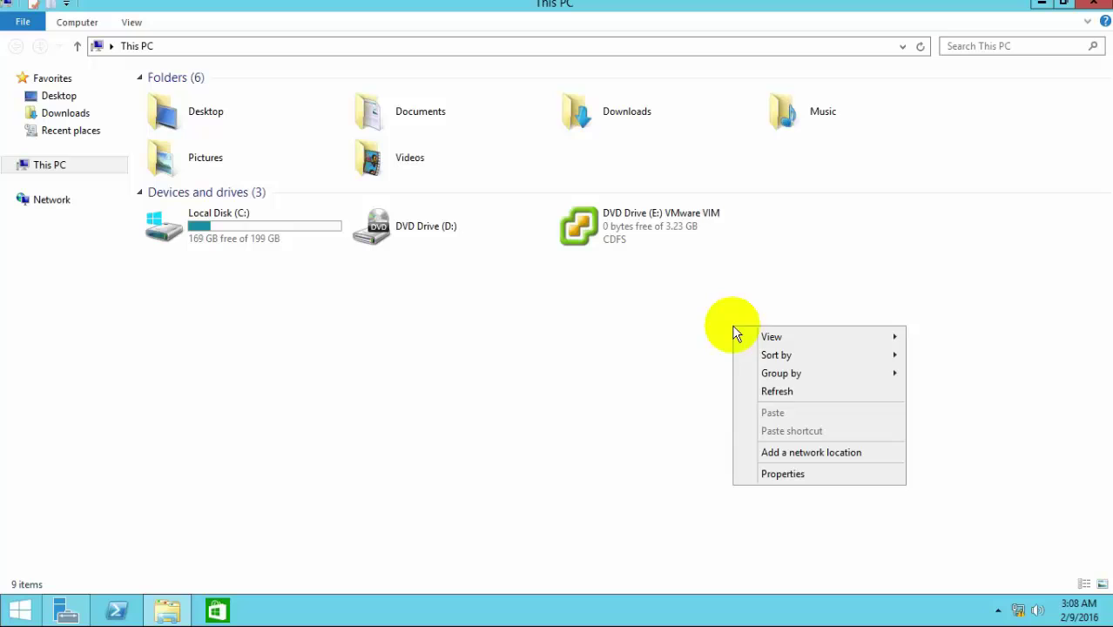
# Step: Run autorun from DVD Drive (E:) VMware VIM to launch the vCenter Installer
pyautogui.click(780, 391)
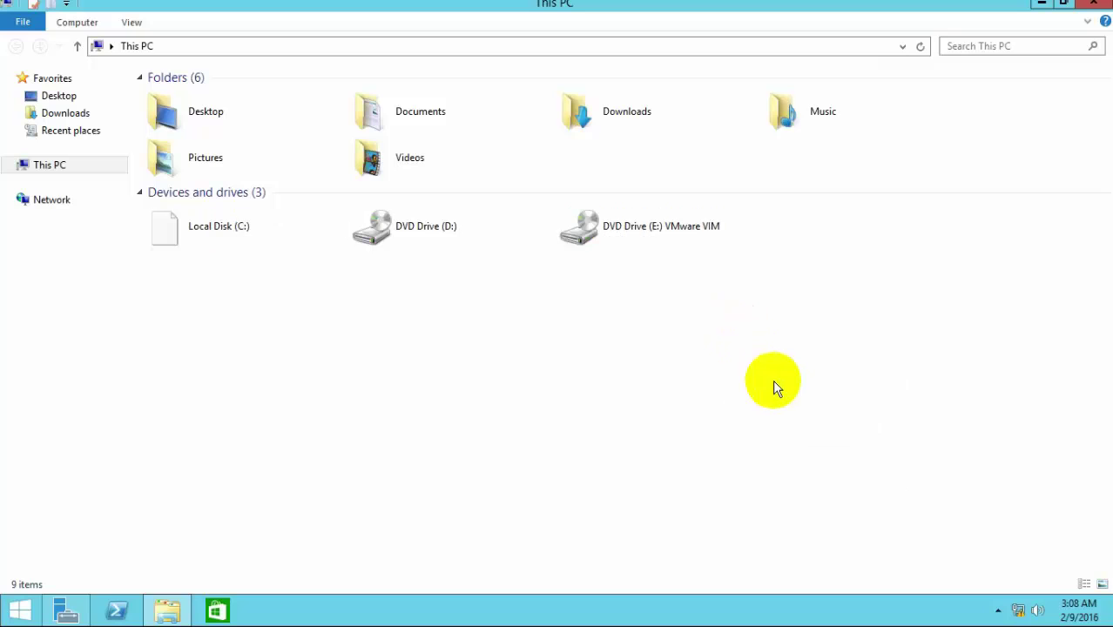
pyautogui.doubleClick(642, 225)
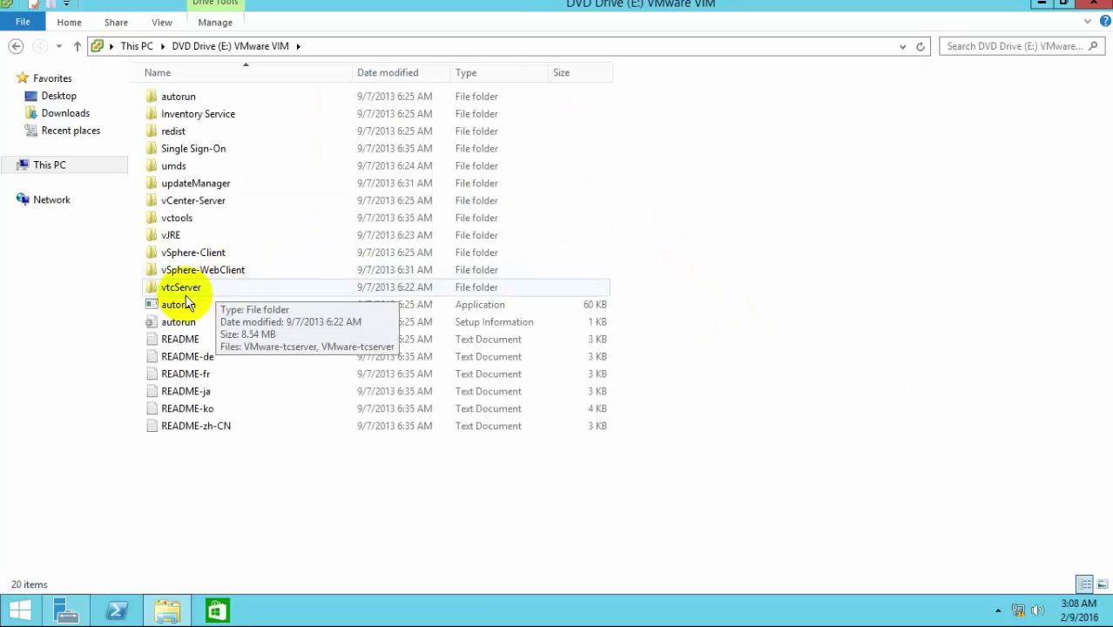
pyautogui.doubleClick(179, 303)
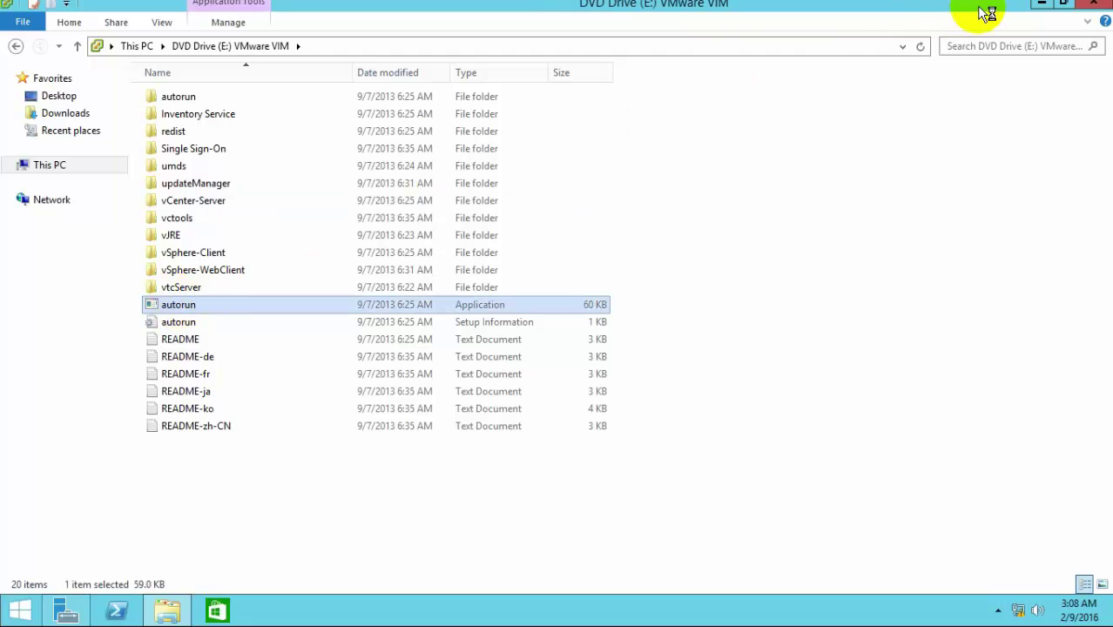
pyautogui.click(1042, 4)
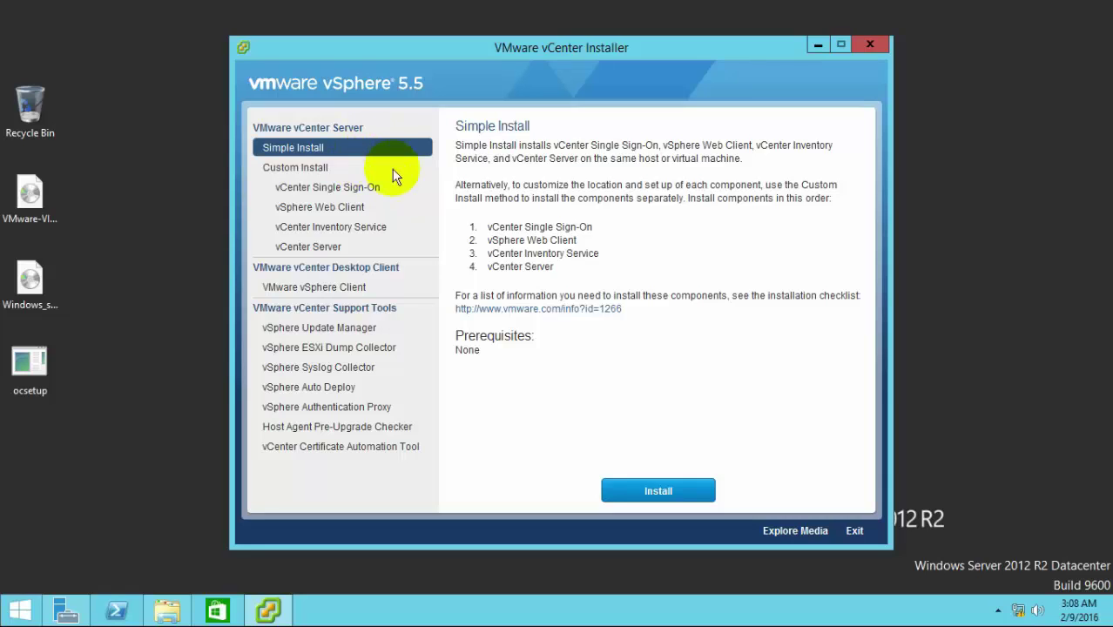
# Step: Start the vCenter Simple Install, accept the license, and pass the prerequisites check
pyautogui.click(659, 491)
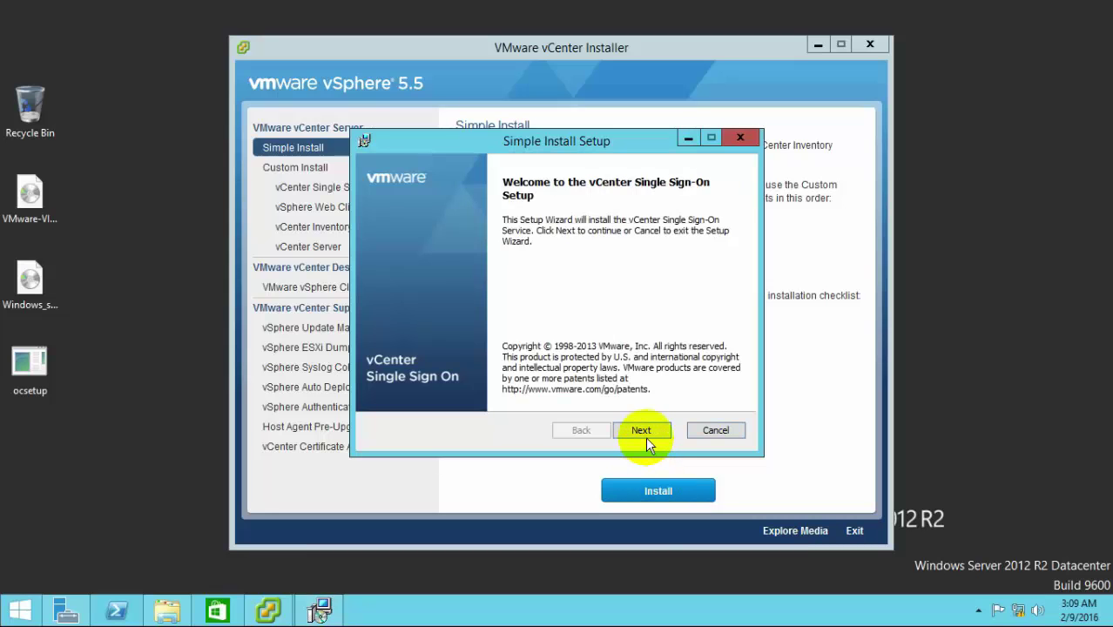
pyautogui.click(647, 425)
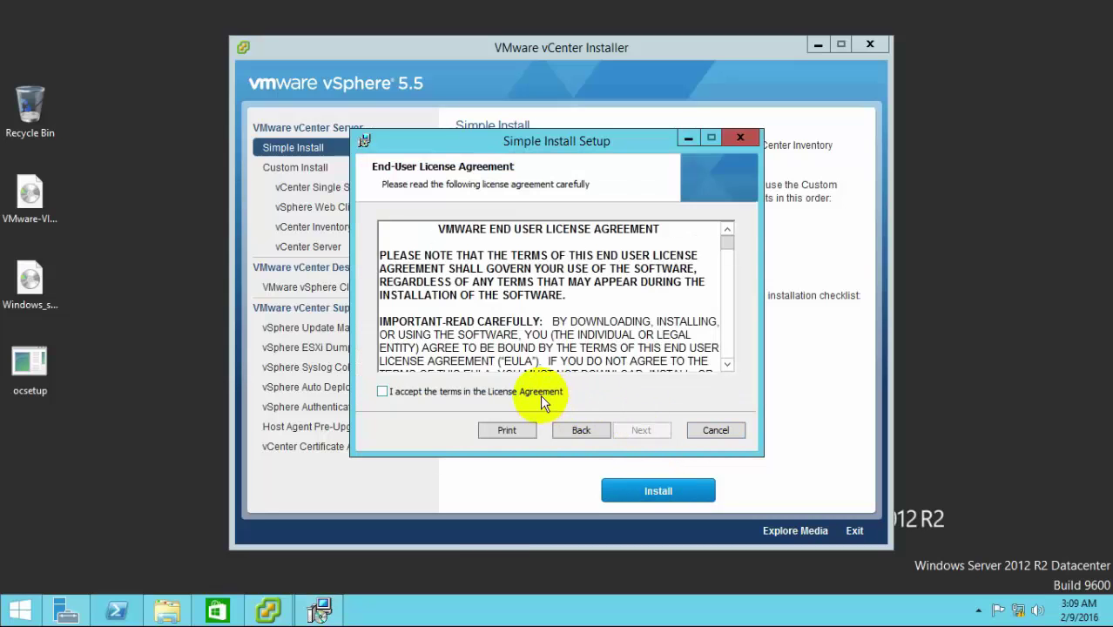
pyautogui.click(540, 394)
pyautogui.click(647, 428)
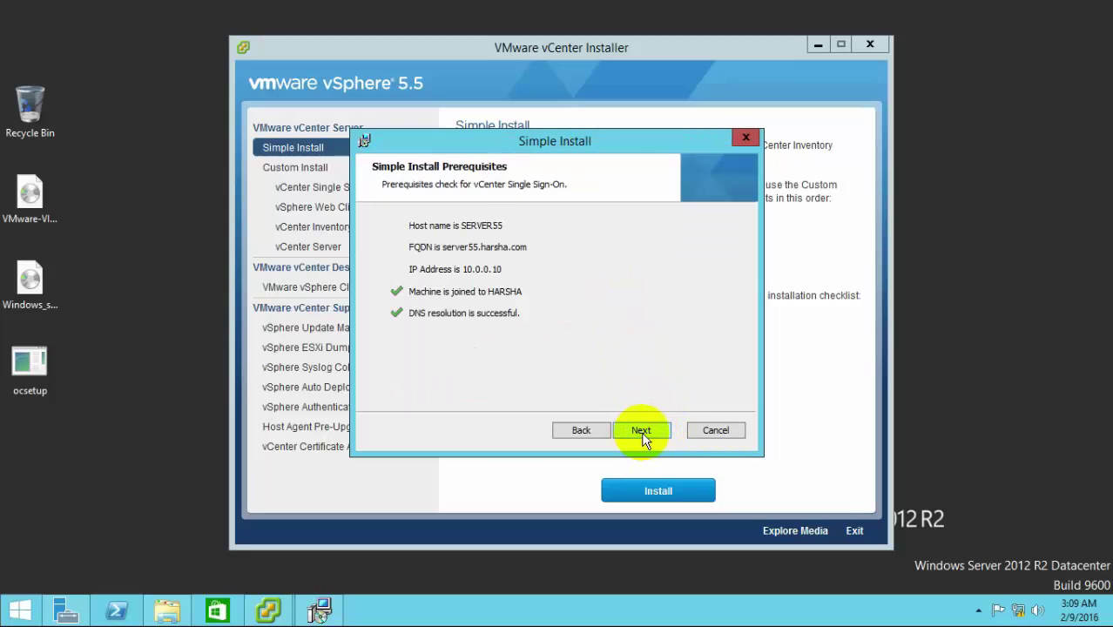
pyautogui.click(643, 436)
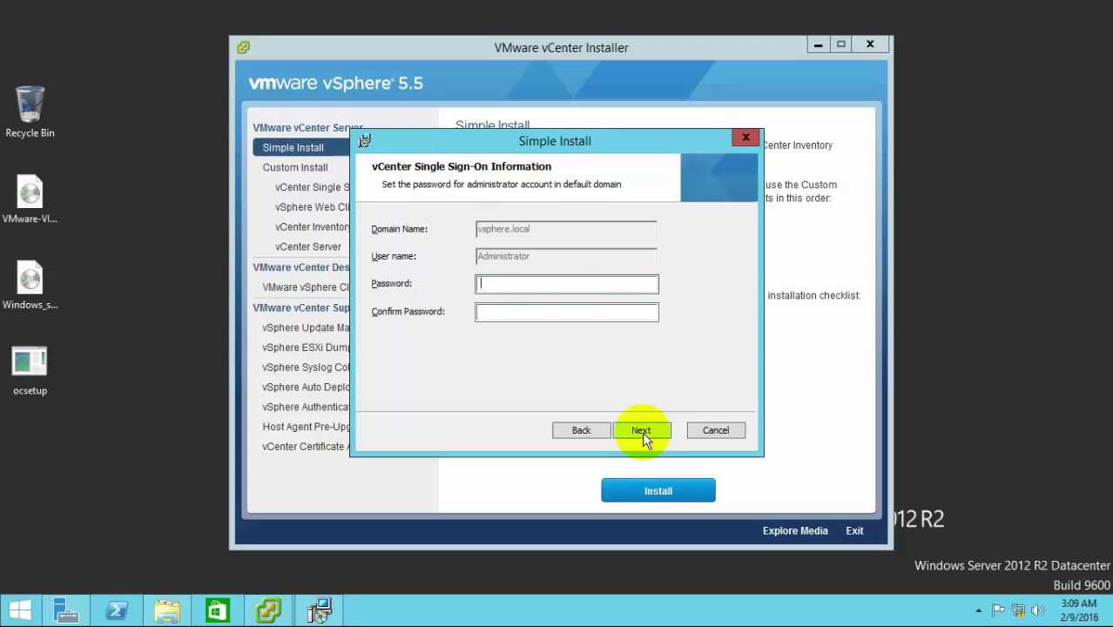
# Step: Enter and confirm the SSO administrator password, keeping the default site, port 7444 and install folder
pyautogui.write('•••••••••••')
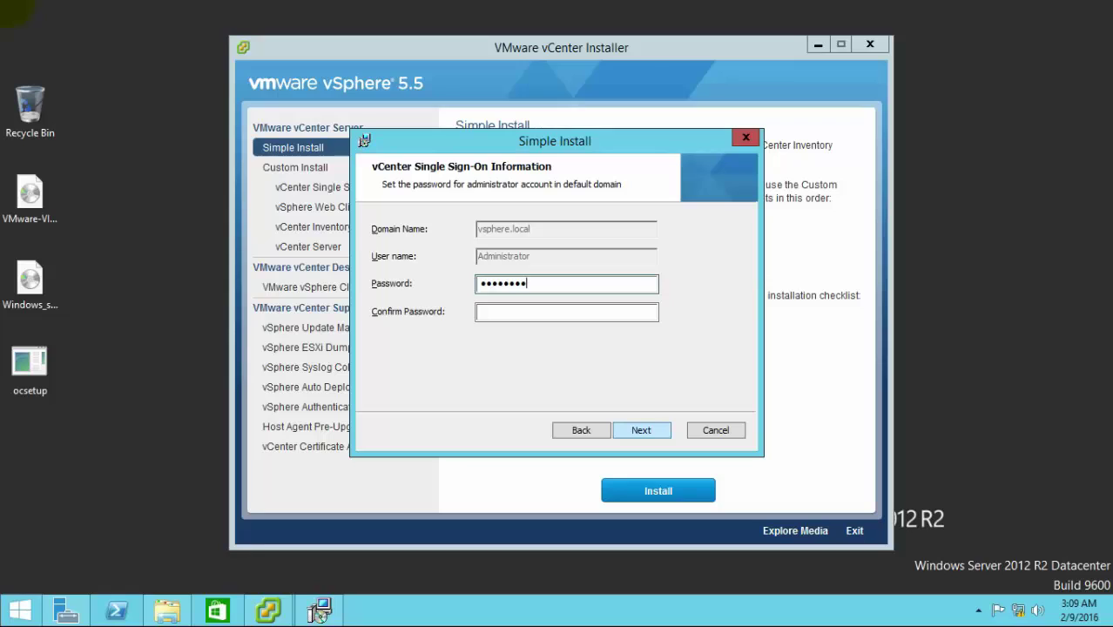
pyautogui.press('Tab')
pyautogui.write('••••')
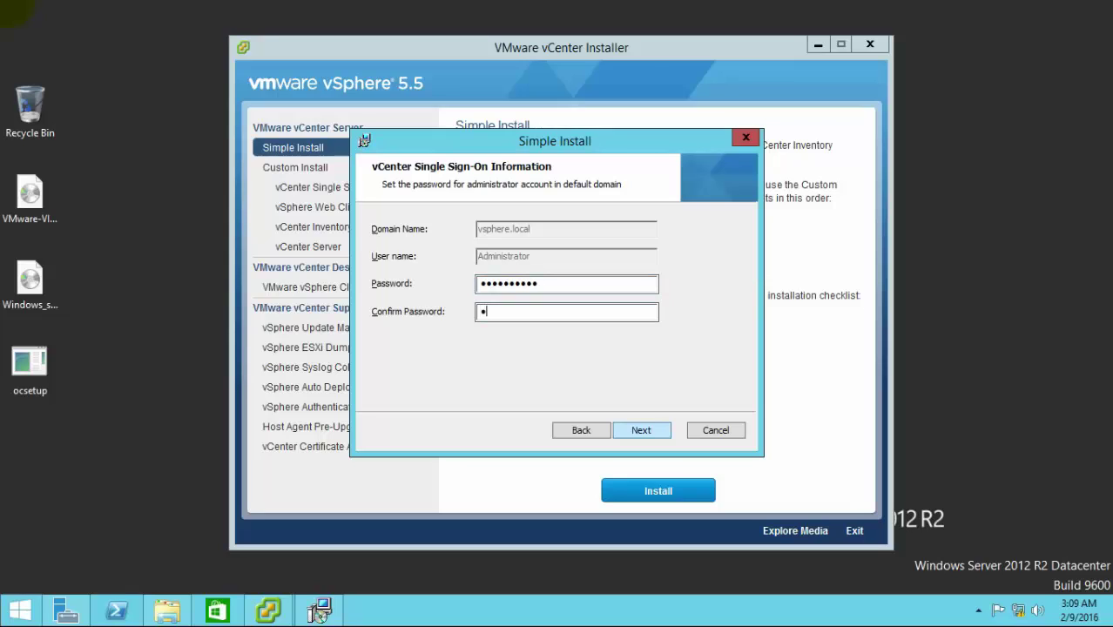
pyautogui.write('•••••••')
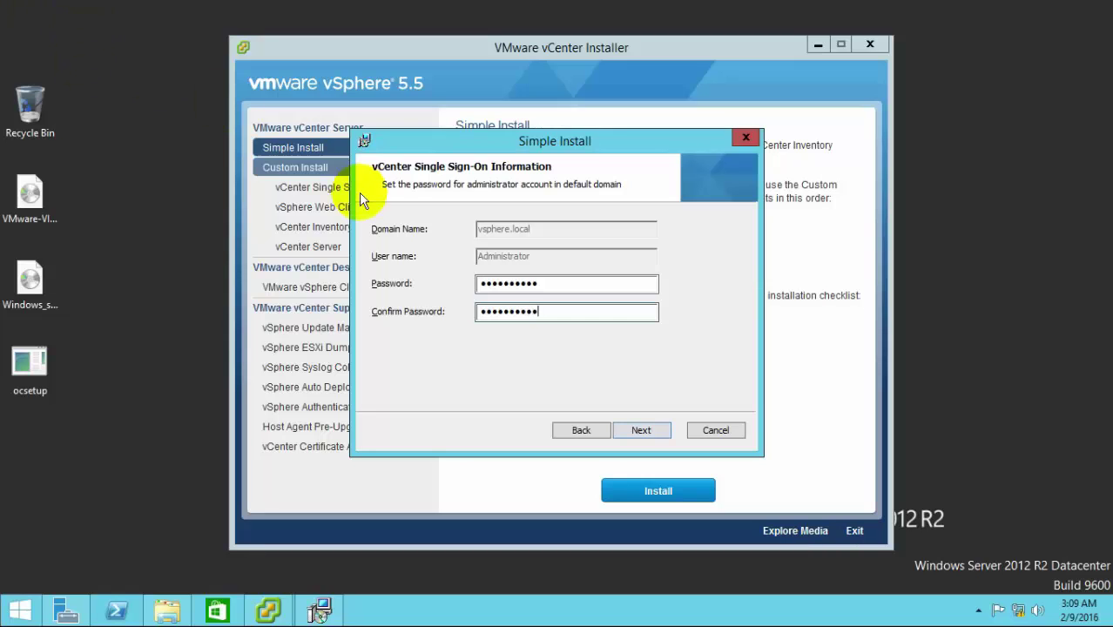
pyautogui.click(642, 430)
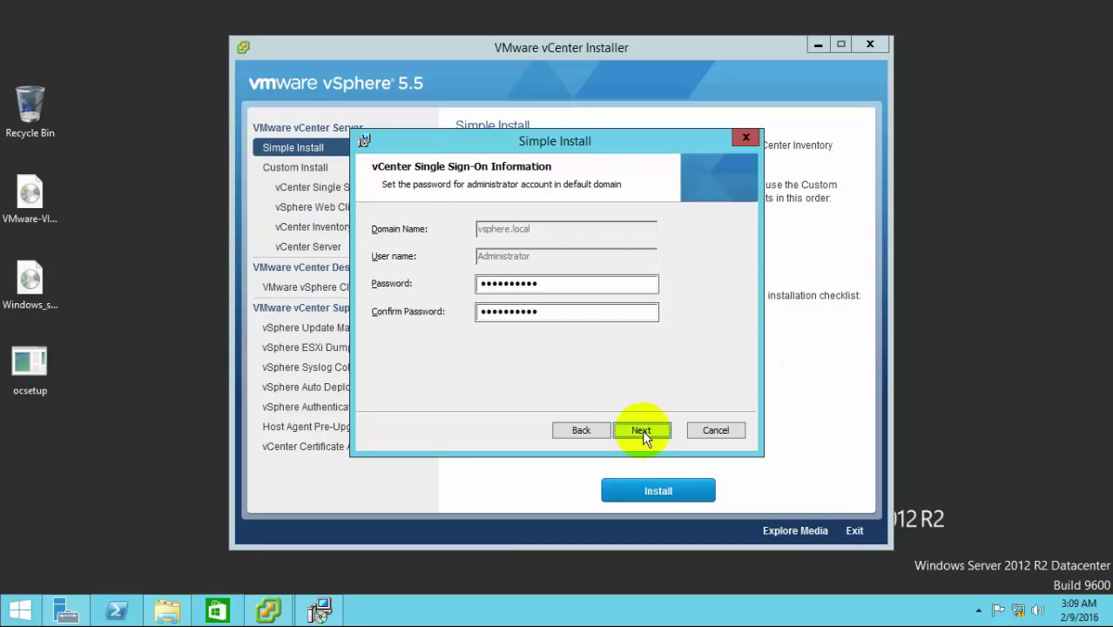
pyautogui.click(642, 431)
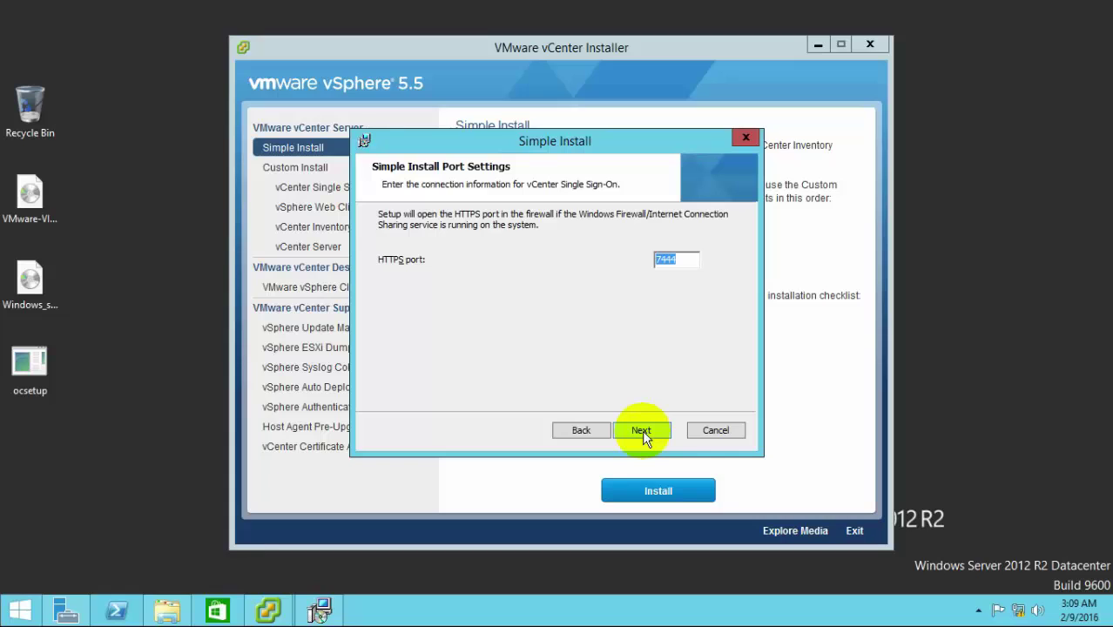
pyautogui.click(642, 430)
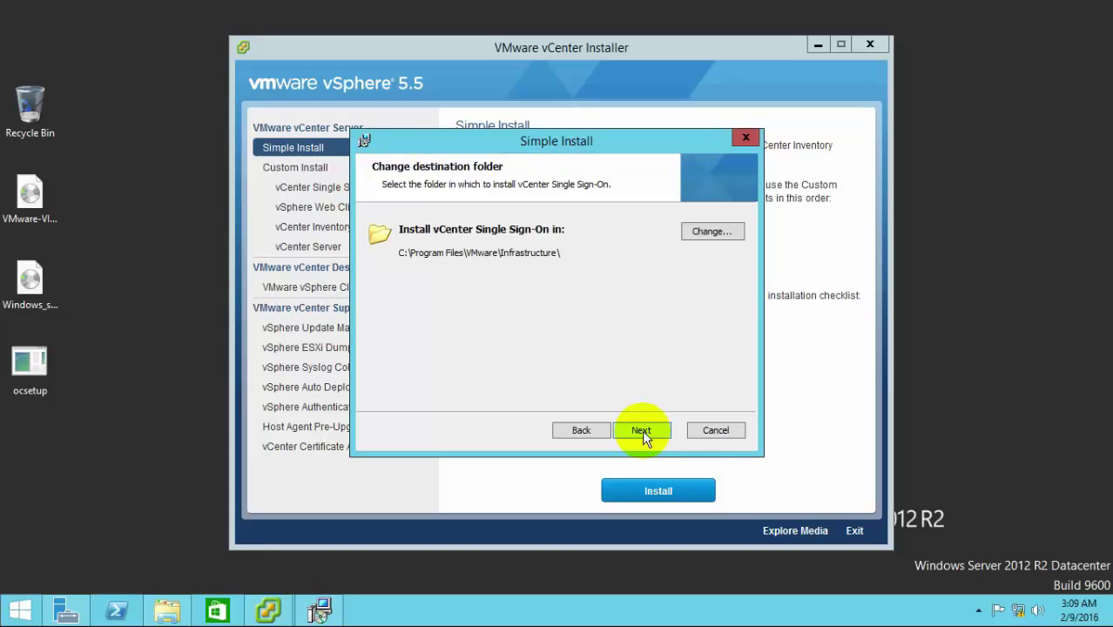
pyautogui.click(642, 430)
# Step: Install Single Sign-On, answering No to all three script prompts until the License Key page
pyautogui.click(644, 435)
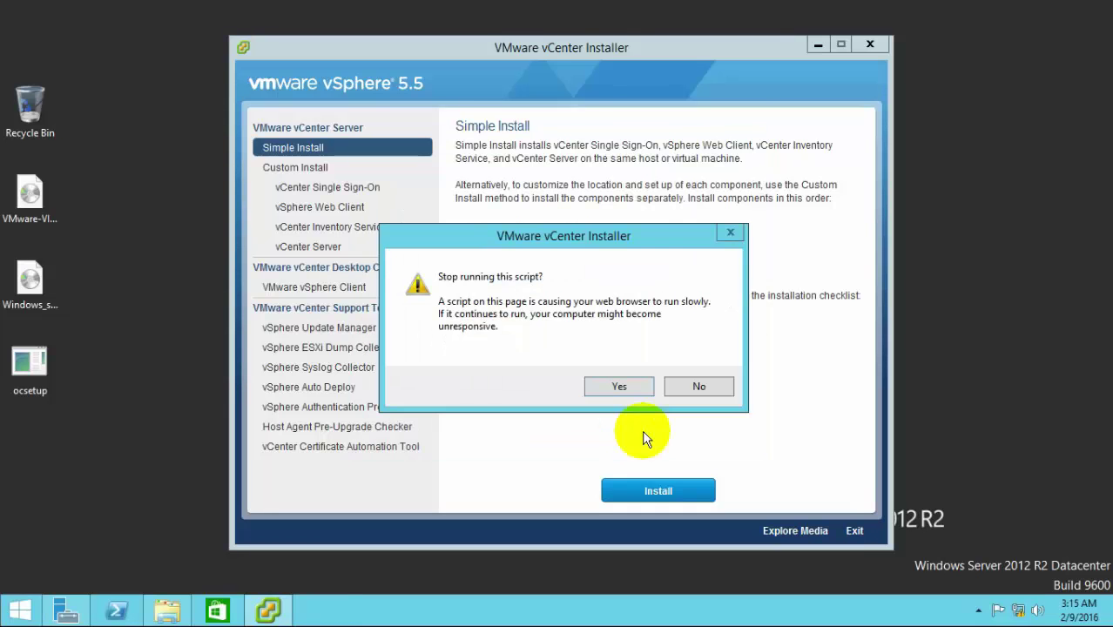
pyautogui.click(712, 389)
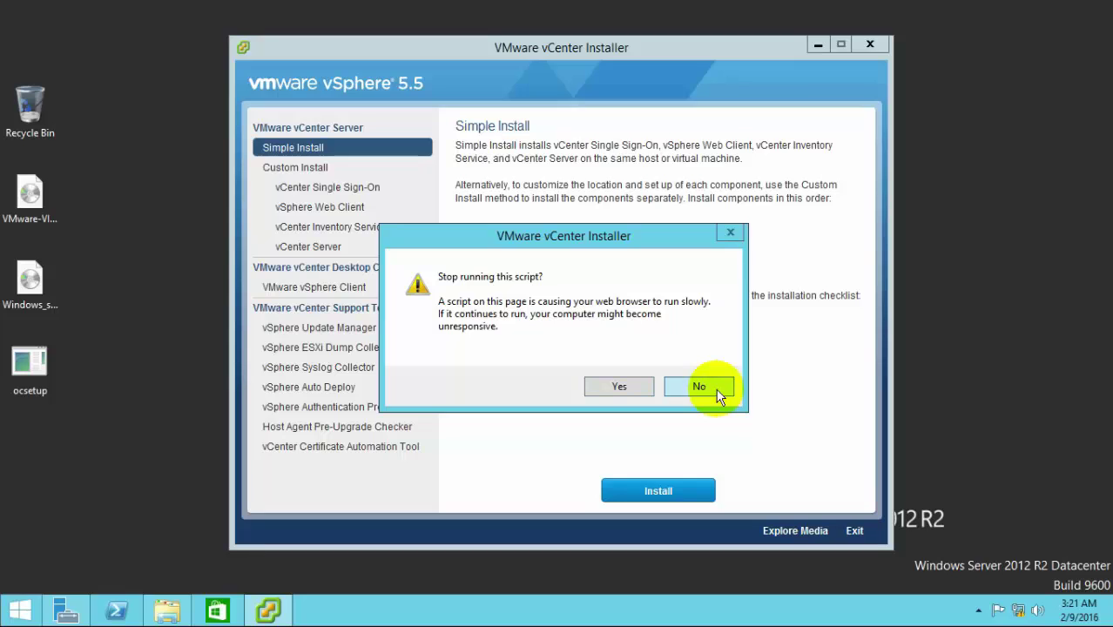
pyautogui.click(716, 392)
pyautogui.click(716, 389)
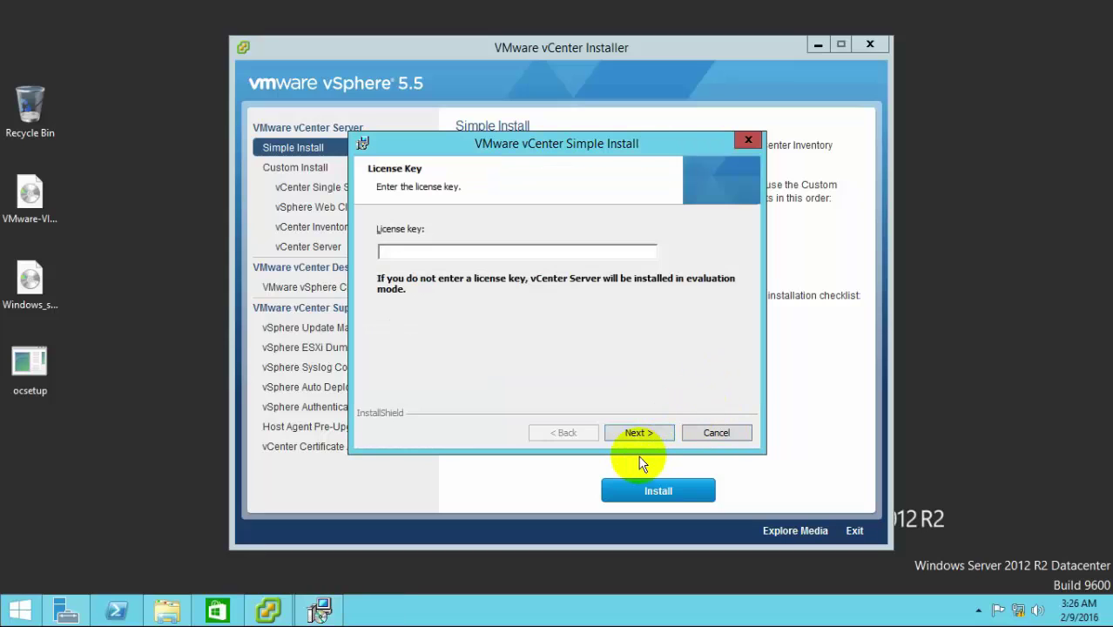
# Step: Install vCenter in evaluation mode with SQL Server Express, Local System account, default ports and Small memory
pyautogui.click(634, 435)
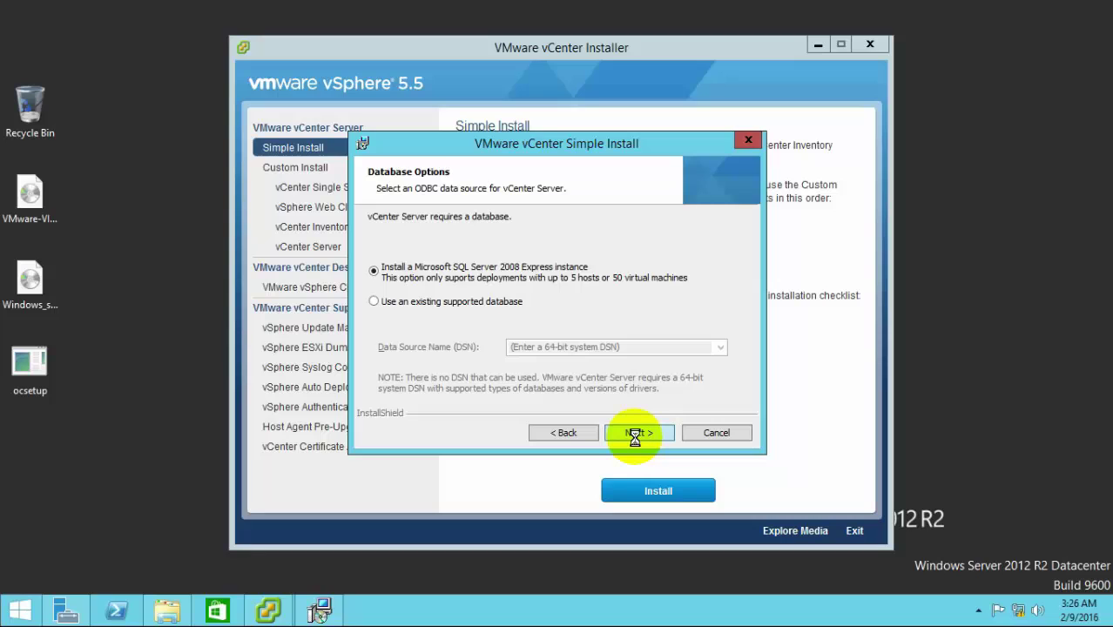
pyautogui.click(634, 436)
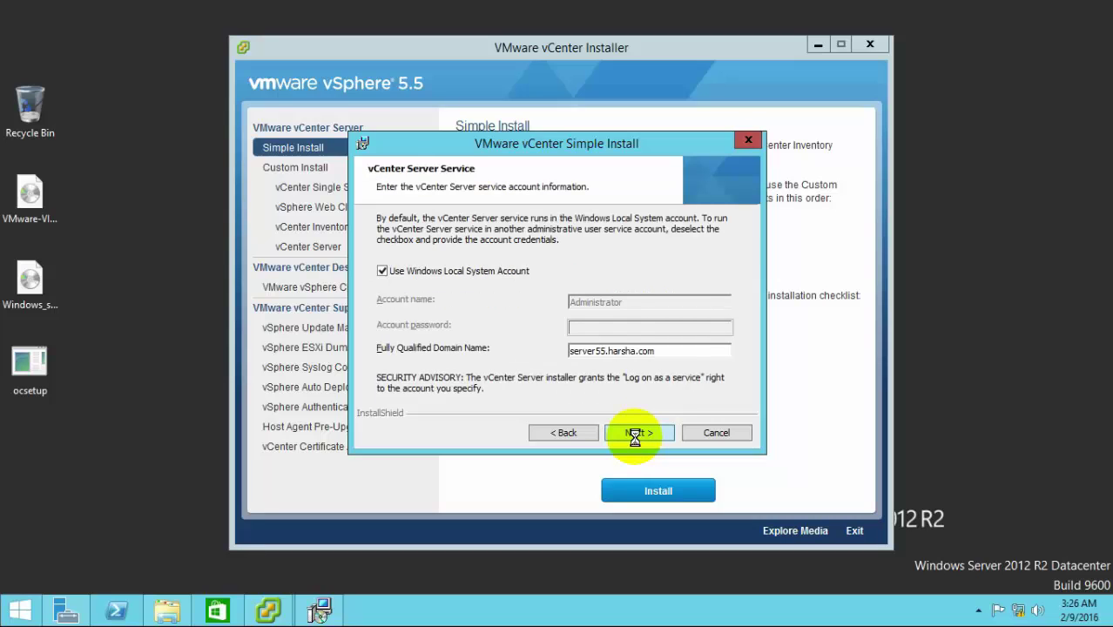
pyautogui.click(634, 435)
pyautogui.click(634, 435)
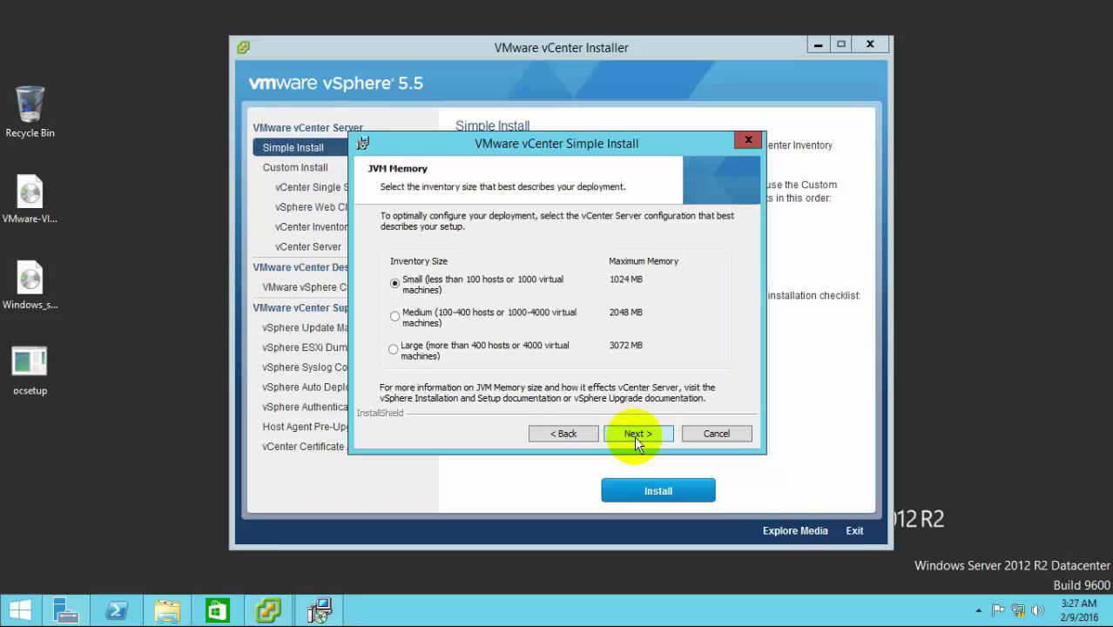
pyautogui.click(634, 435)
pyautogui.click(633, 436)
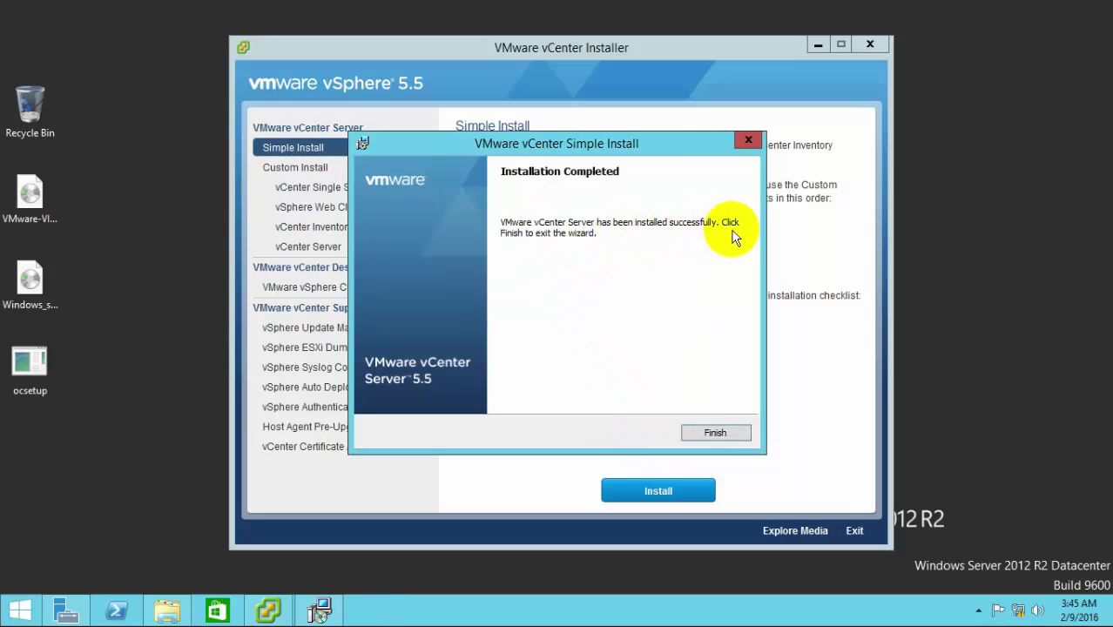
# Step: Finish the vCenter Server wizard, keep the script running, and acknowledge the success message
pyautogui.click(722, 430)
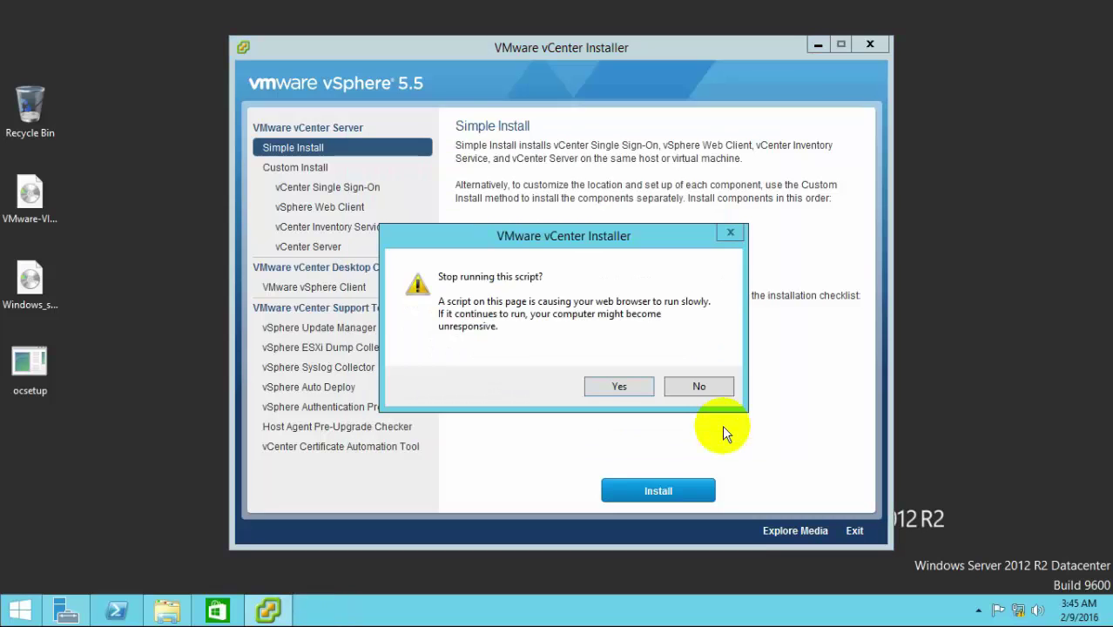
pyautogui.click(700, 389)
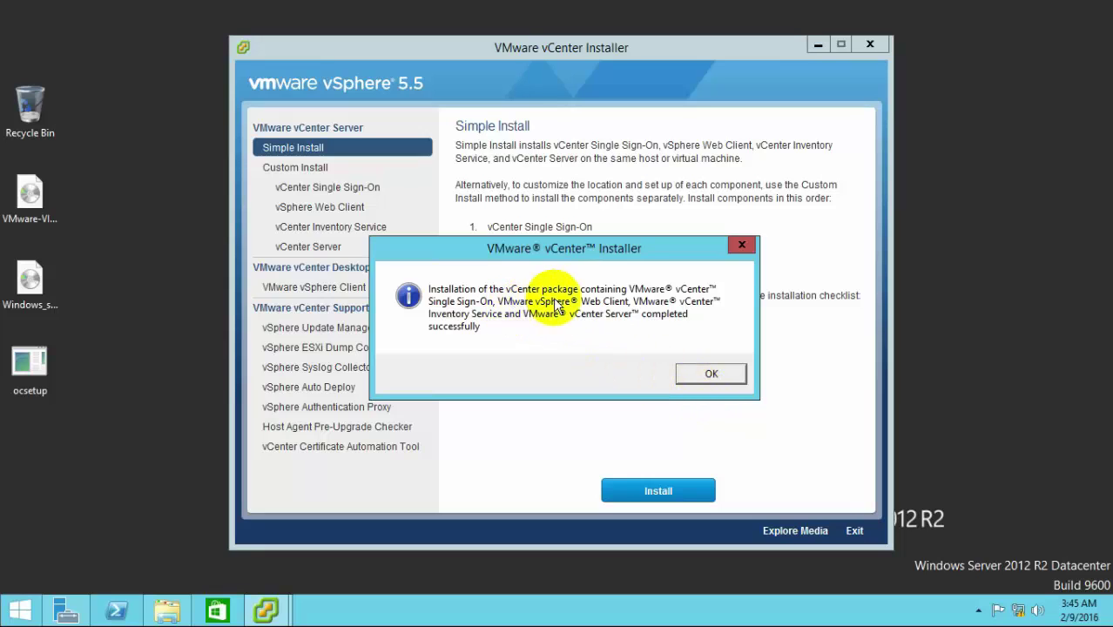
pyautogui.click(725, 372)
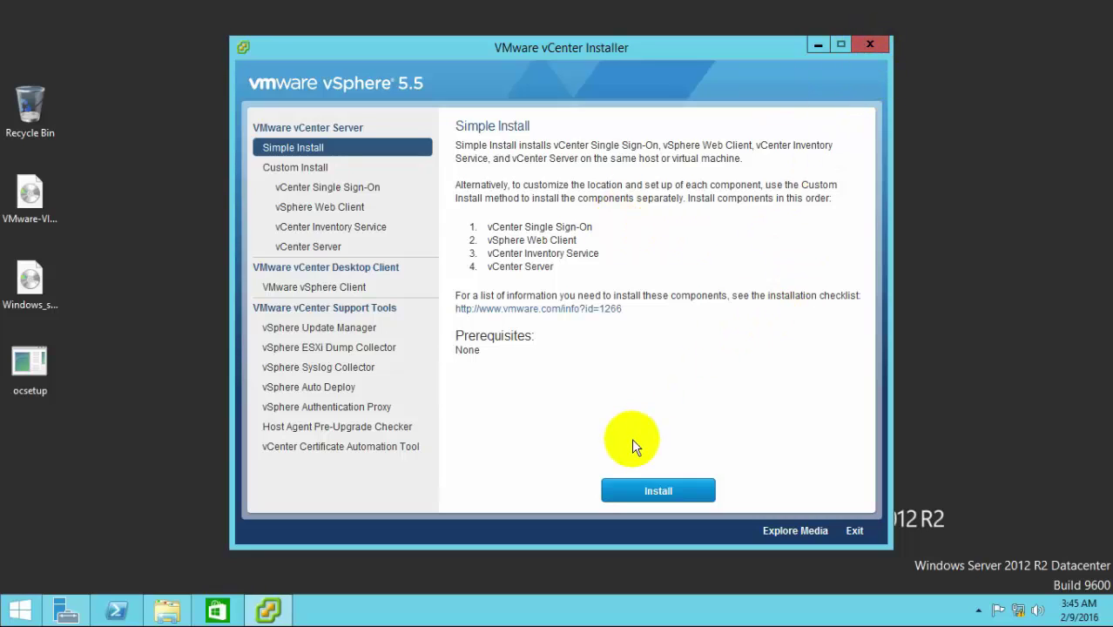
# Step: Install the vSphere Client in English (United States) to the default folder and finish the wizard
pyautogui.click(334, 291)
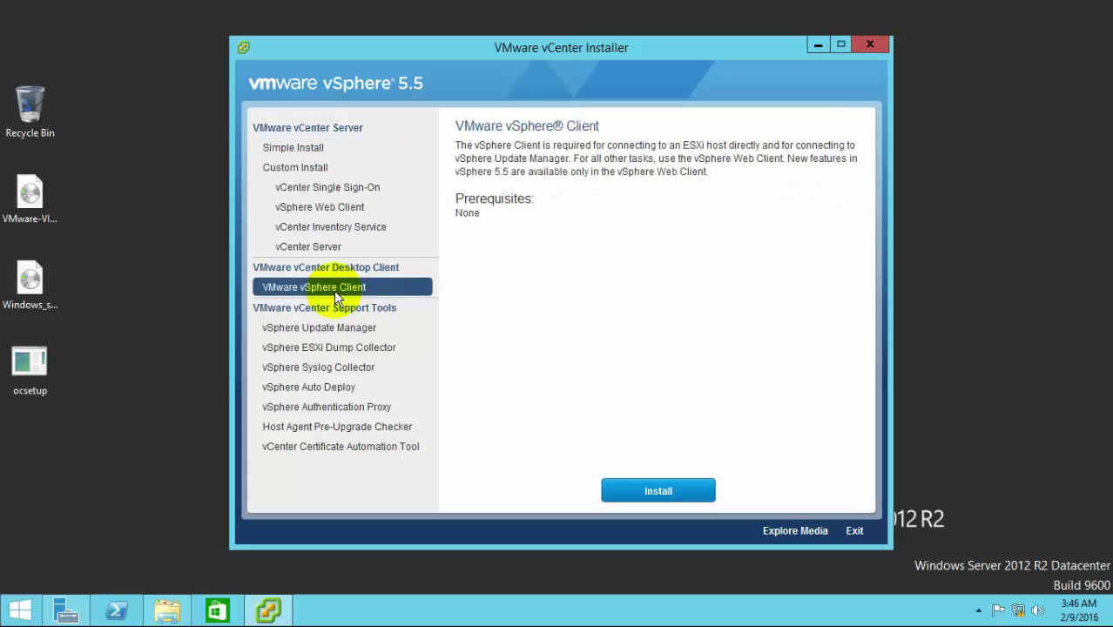
pyautogui.click(655, 490)
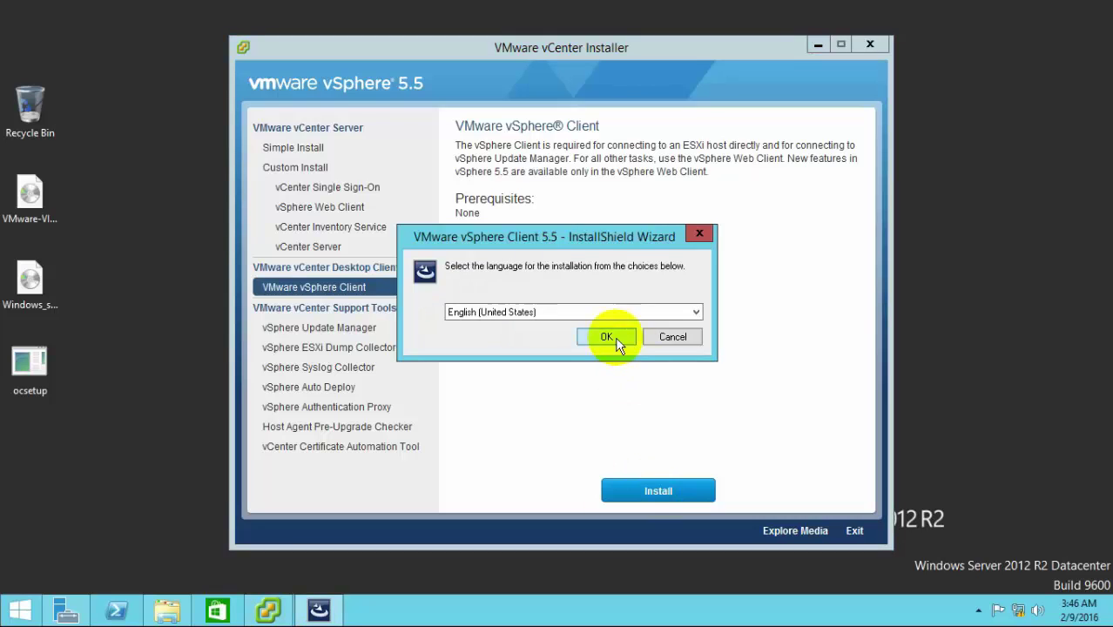
pyautogui.click(606, 336)
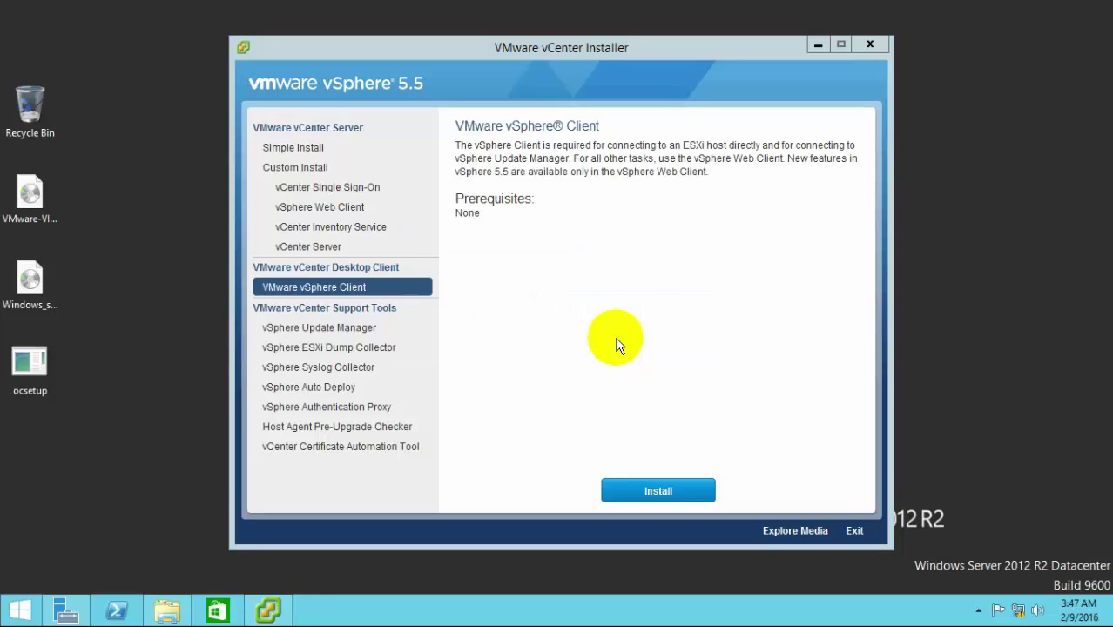
pyautogui.click(651, 435)
pyautogui.click(372, 373)
pyautogui.click(643, 430)
pyautogui.click(643, 429)
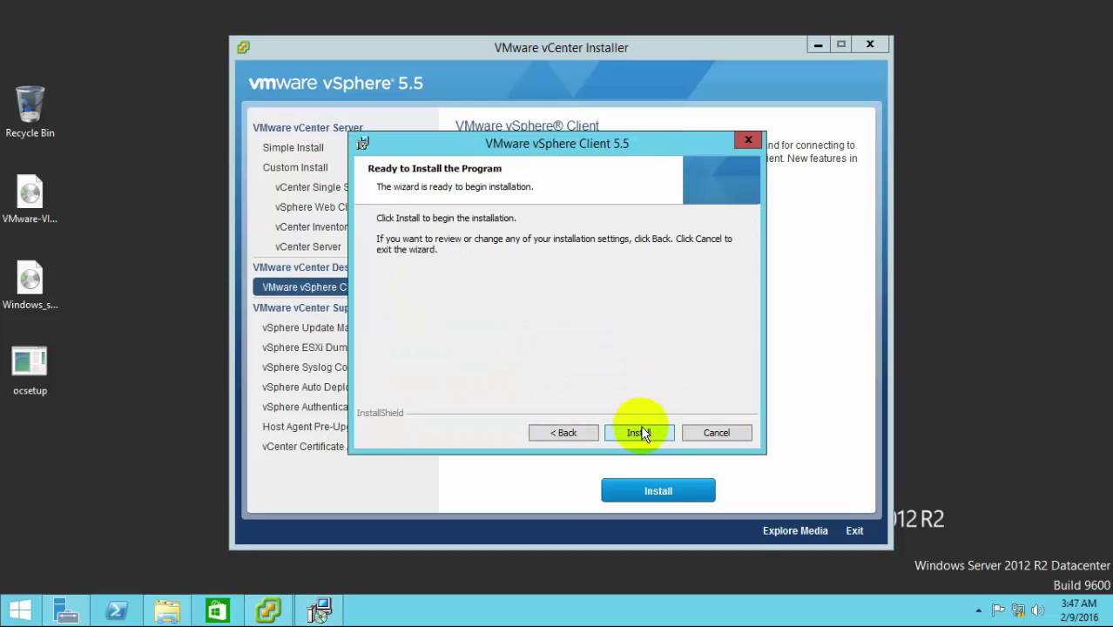
pyautogui.click(640, 433)
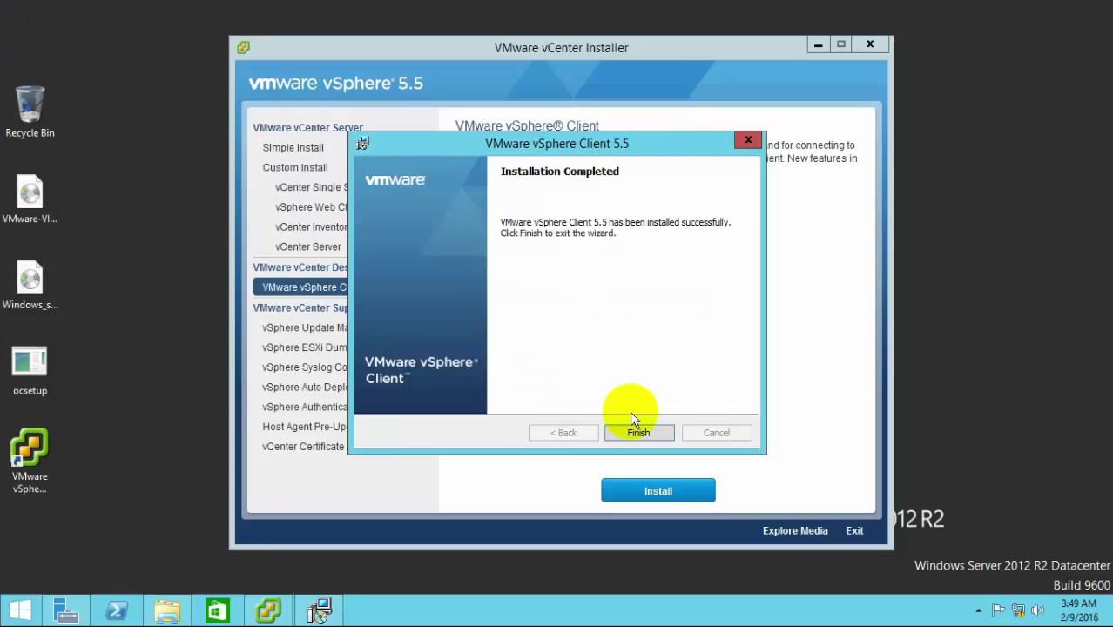
pyautogui.click(638, 428)
# Step: Close the vCenter installer and launch services.msc from the Run box
pyautogui.click(876, 48)
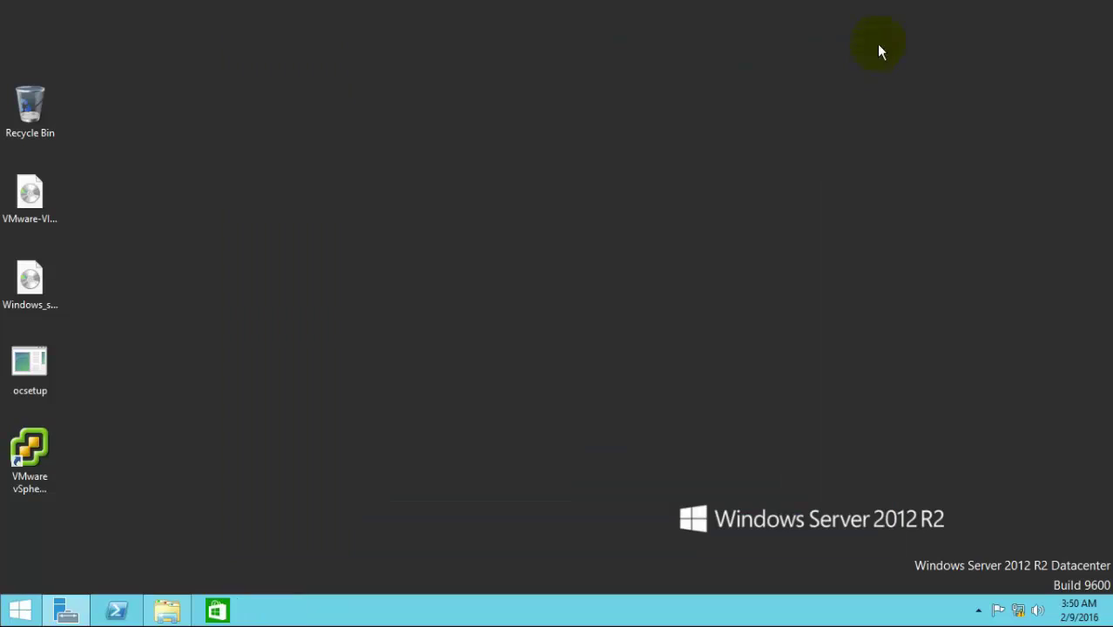
pyautogui.press('super+r')
pyautogui.write('service')
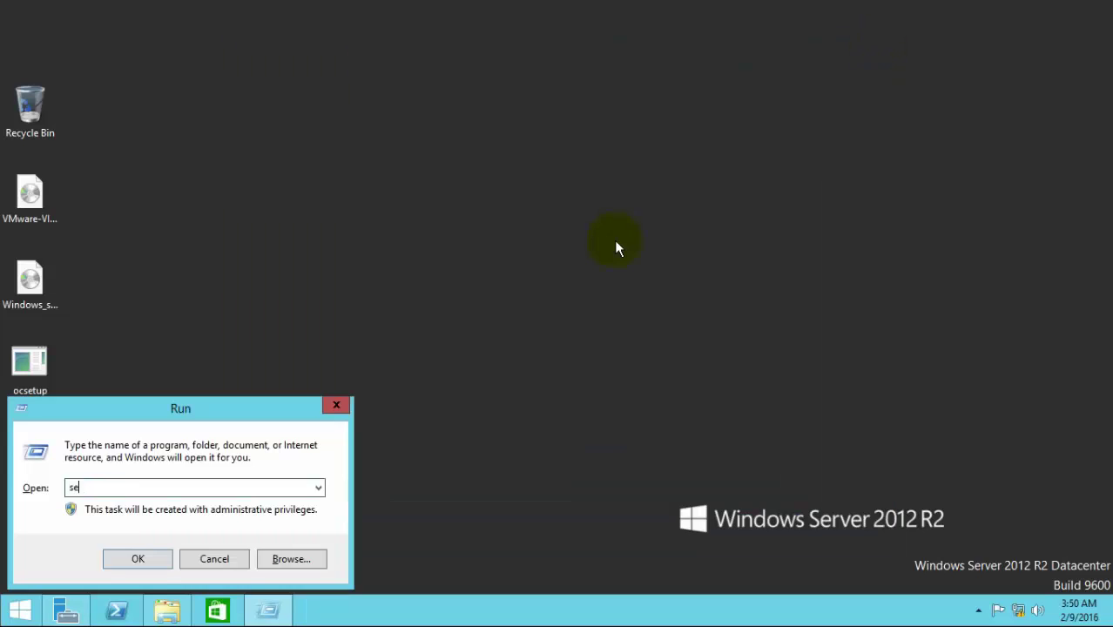
pyautogui.write('s.msc')
pyautogui.press('Return')
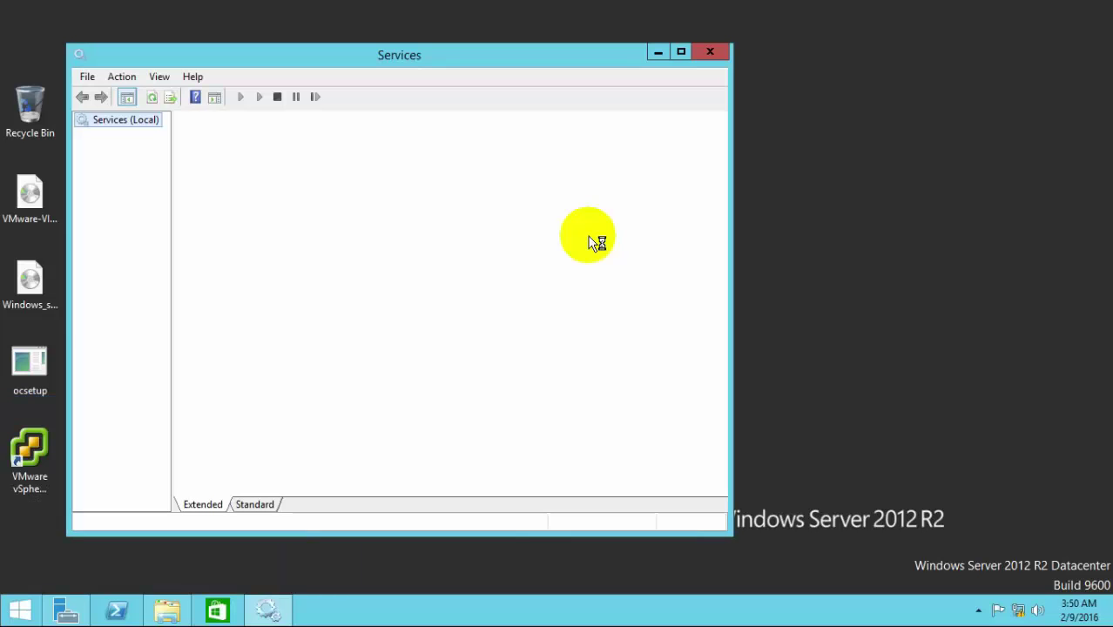
# Step: Confirm VMware VirtualCenter Server and other VMware services run automatically, then minimize Services
pyautogui.moveTo(377, 54); pyautogui.dragTo(506, 51)
pyautogui.click(528, 328)
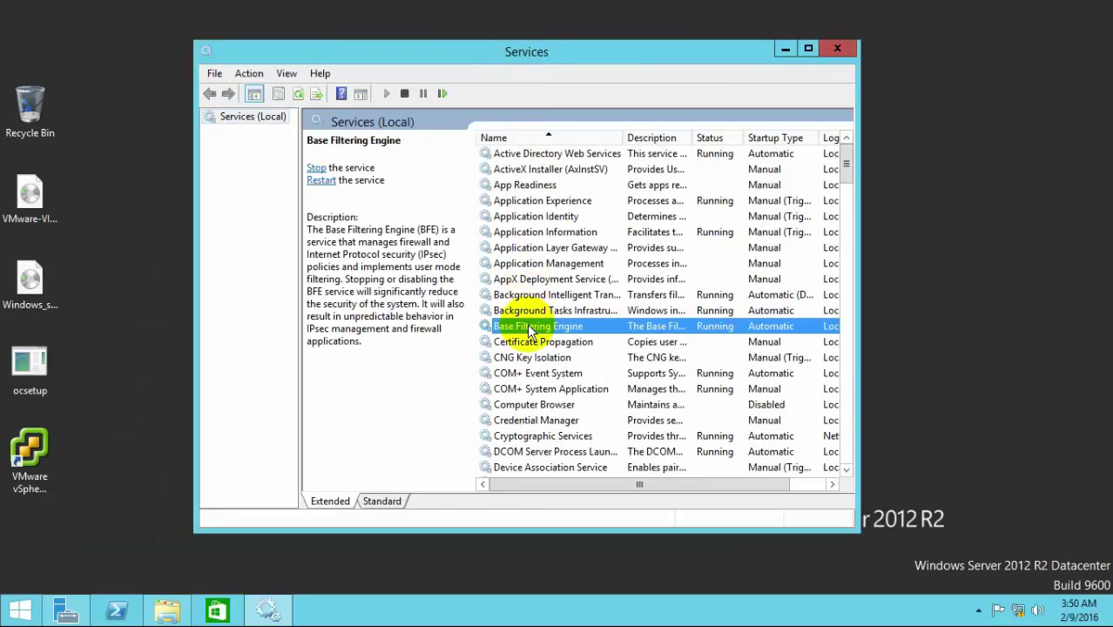
pyautogui.write('vm')
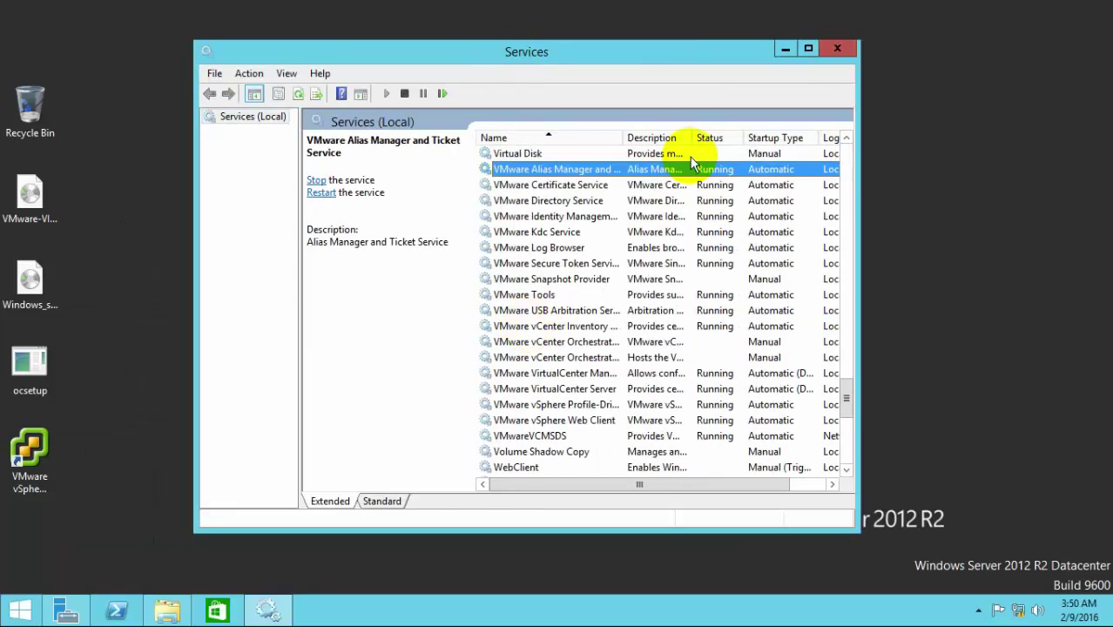
pyautogui.doubleClick(623, 138)
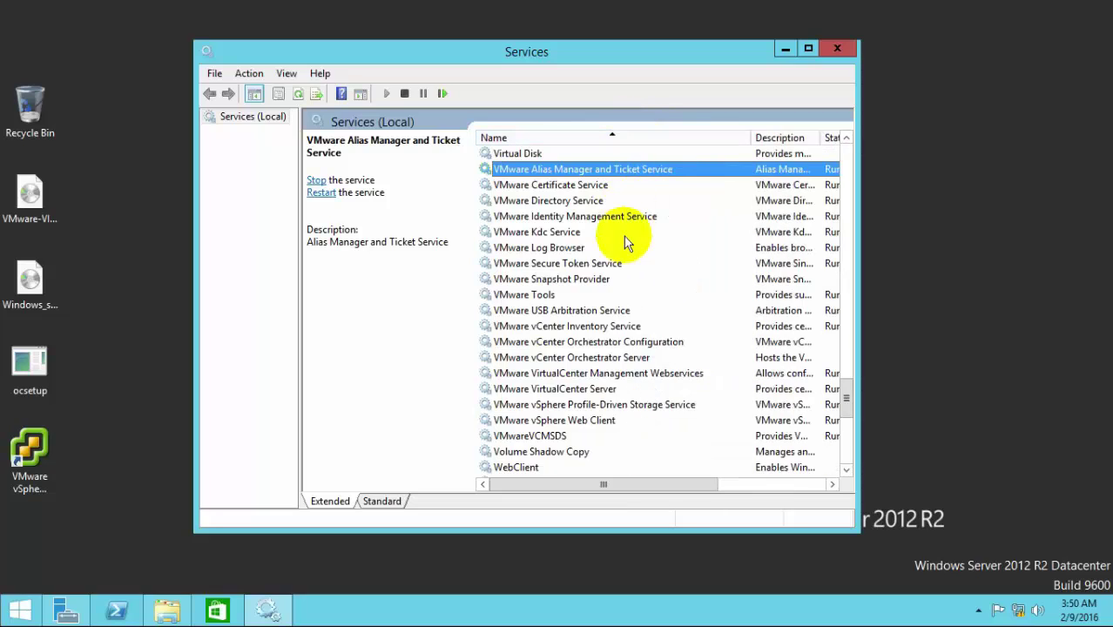
pyautogui.click(594, 392)
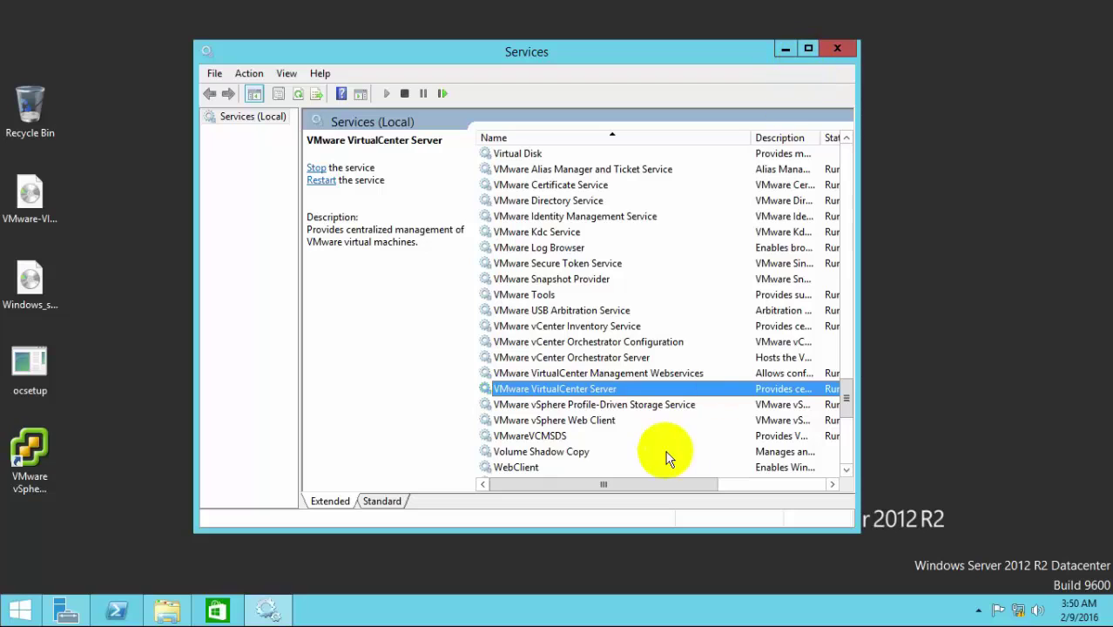
pyautogui.moveTo(620, 484); pyautogui.dragTo(704, 487)
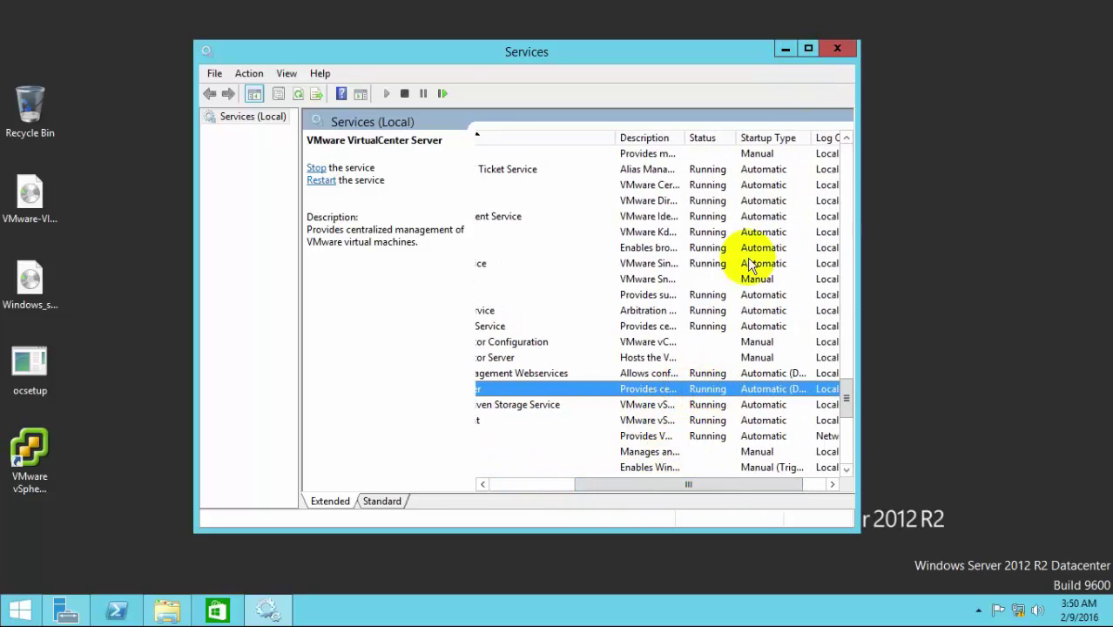
pyautogui.click(784, 50)
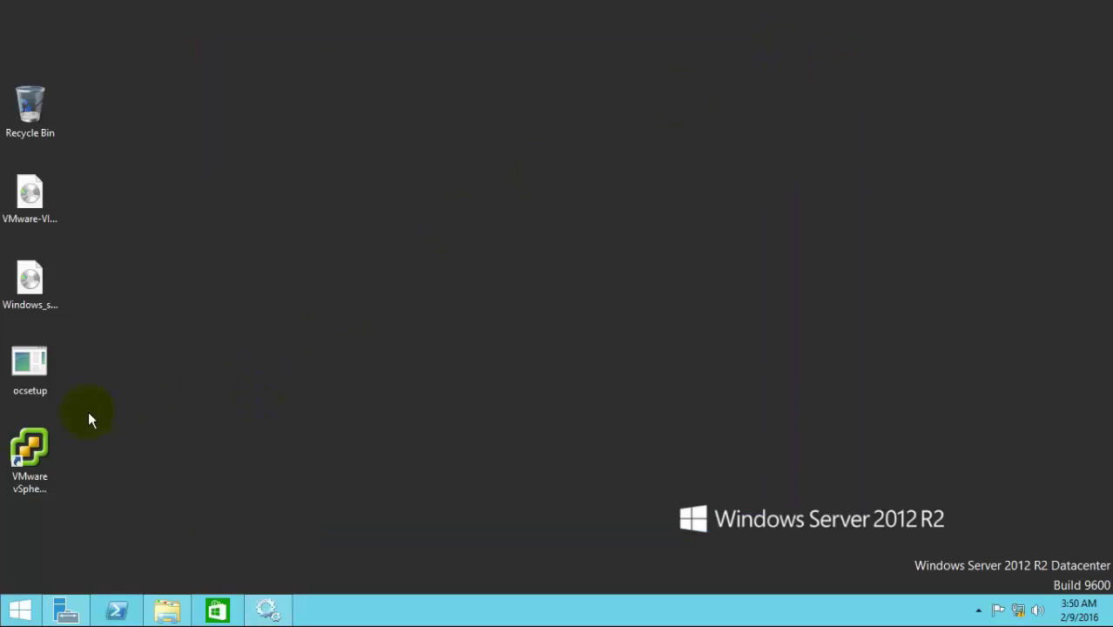
# Step: Log into vCenter at 10.0.0.10 as the SSO administrator, ignoring the certificate warning
pyautogui.doubleClick(36, 433)
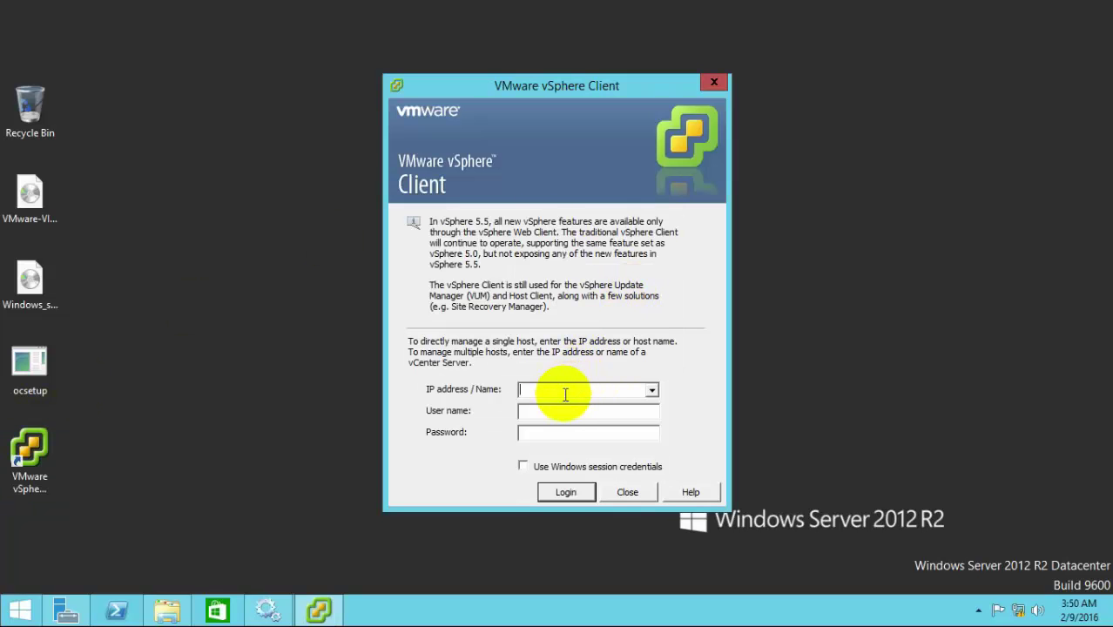
pyautogui.write('10.0.0.10')
pyautogui.press('Tab')
pyautogui.write('administrator@vsphere.local')
pyautogui.press('Tab')
pyautogui.write('****')
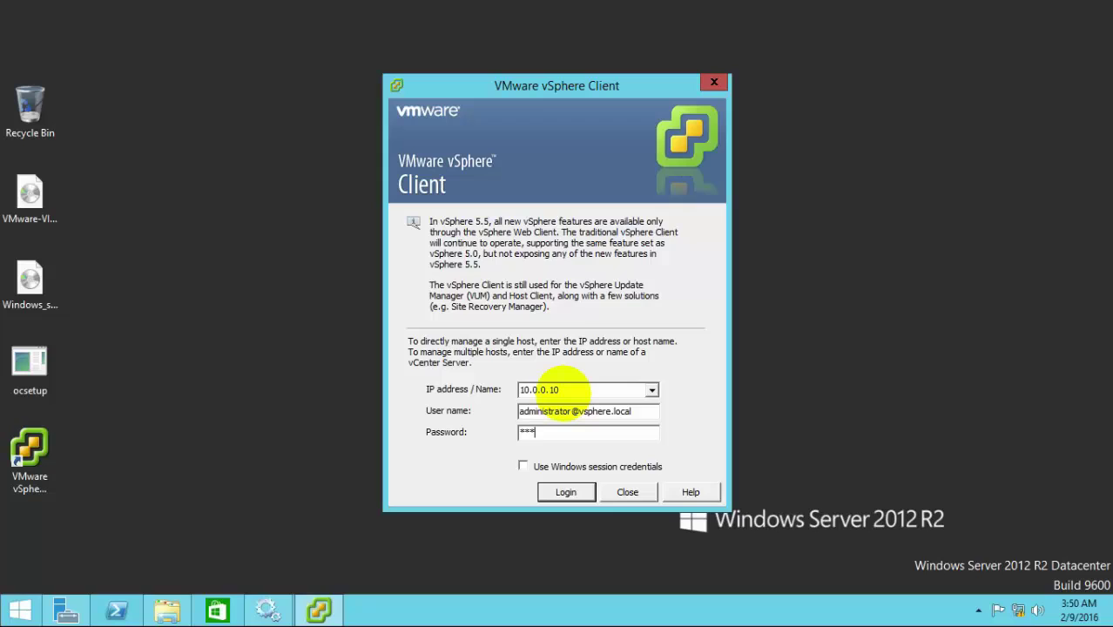
pyautogui.write('******')
pyautogui.click(567, 492)
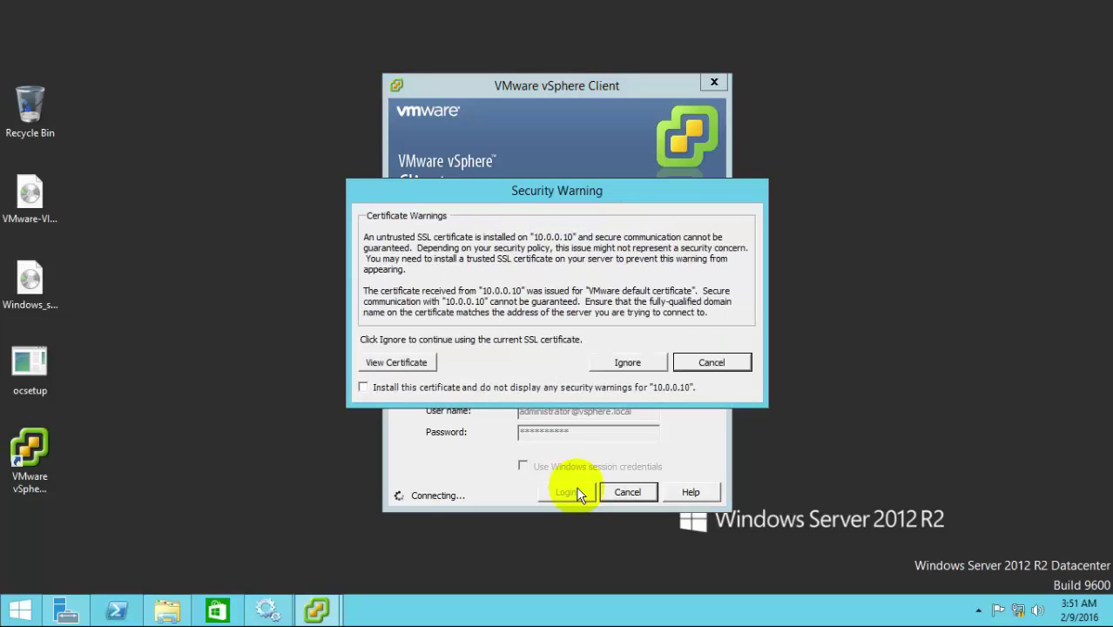
pyautogui.click(614, 361)
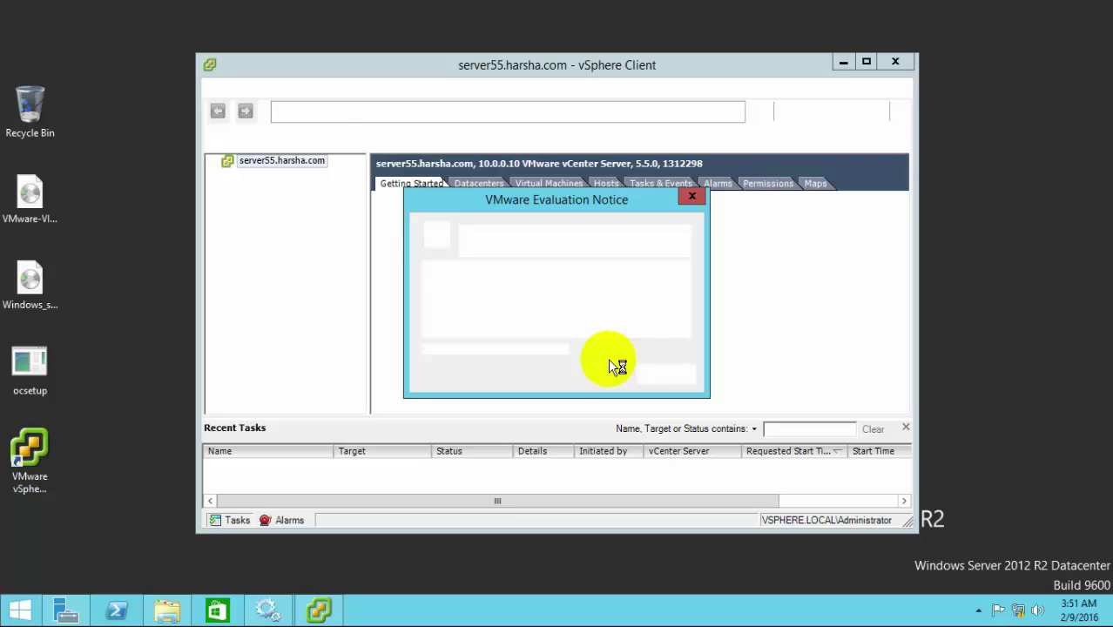
# Step: Dismiss the 60-day evaluation notice, minimize the vSphere Client, and refresh the desktop
pyautogui.click(664, 374)
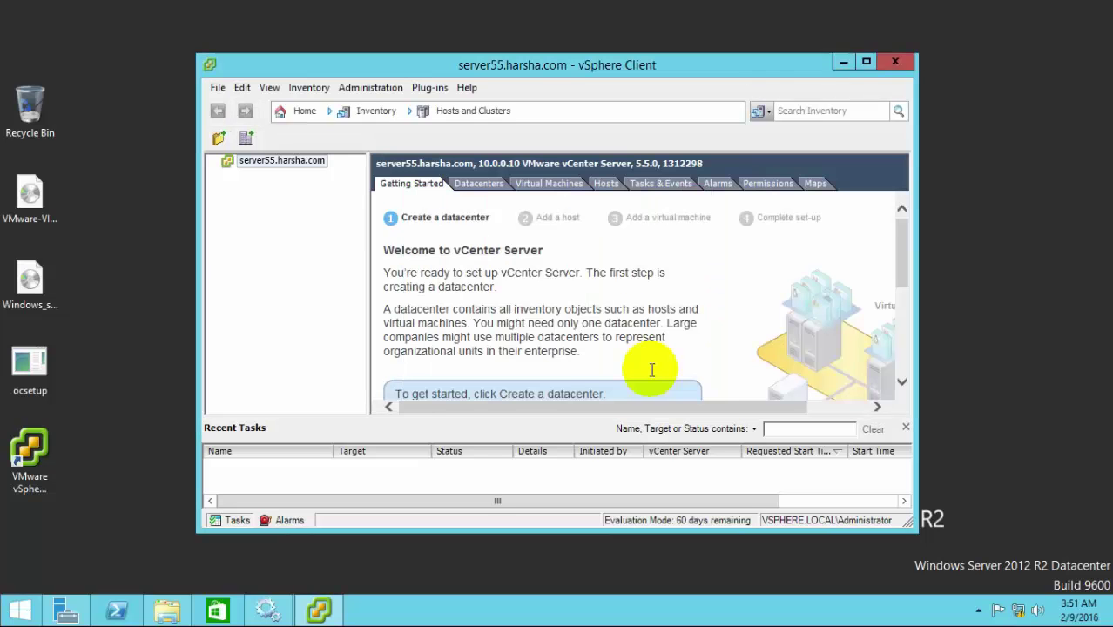
pyautogui.click(866, 61)
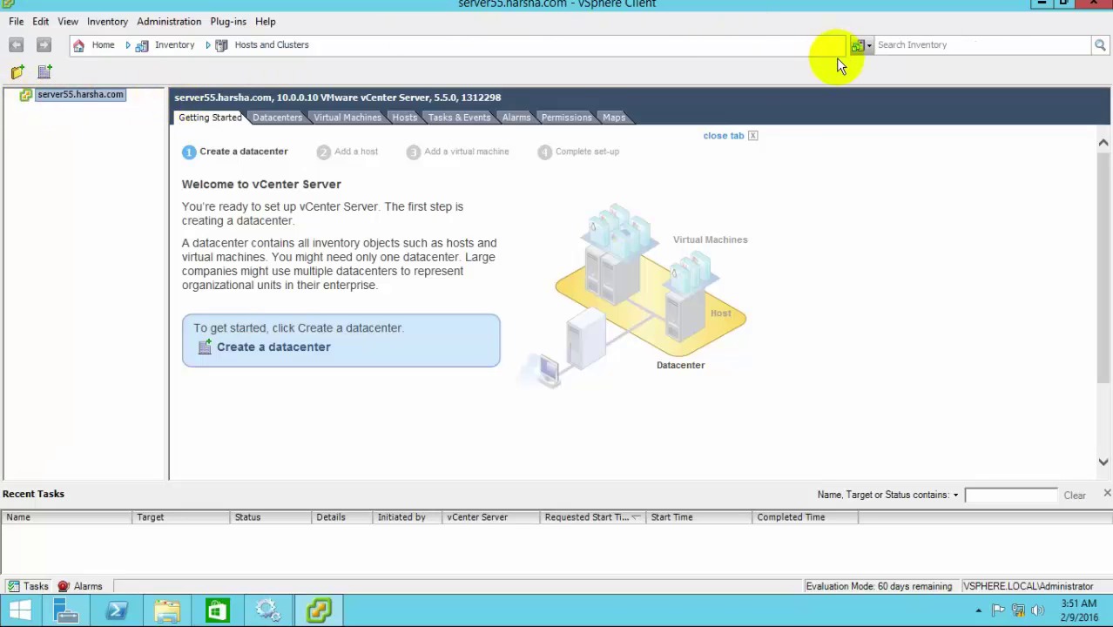
pyautogui.click(1045, 4)
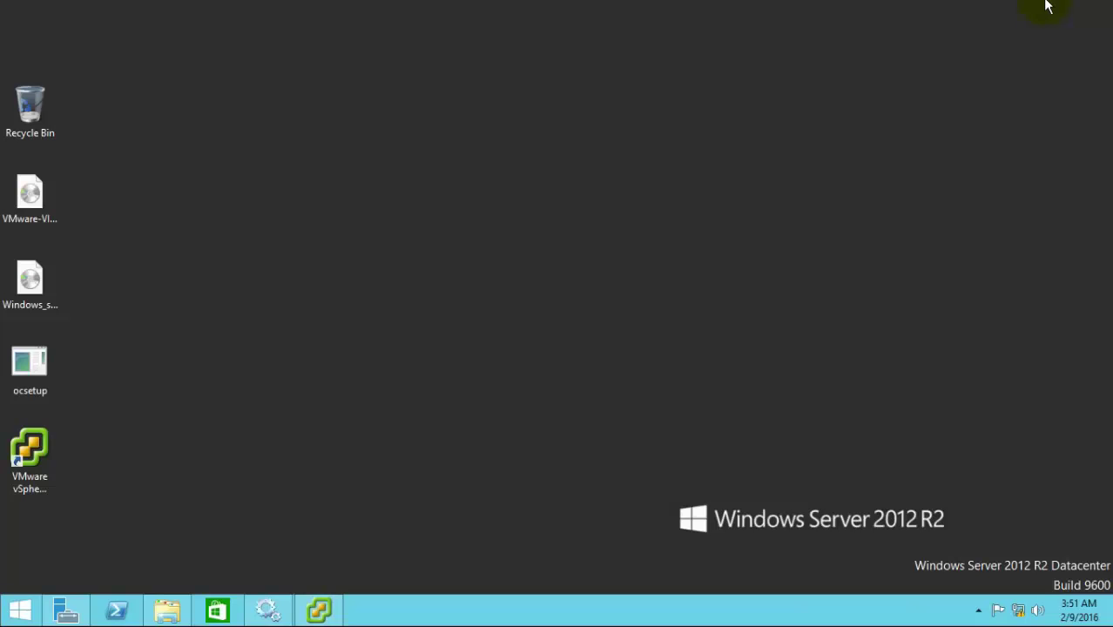
pyautogui.rightClick(748, 208)
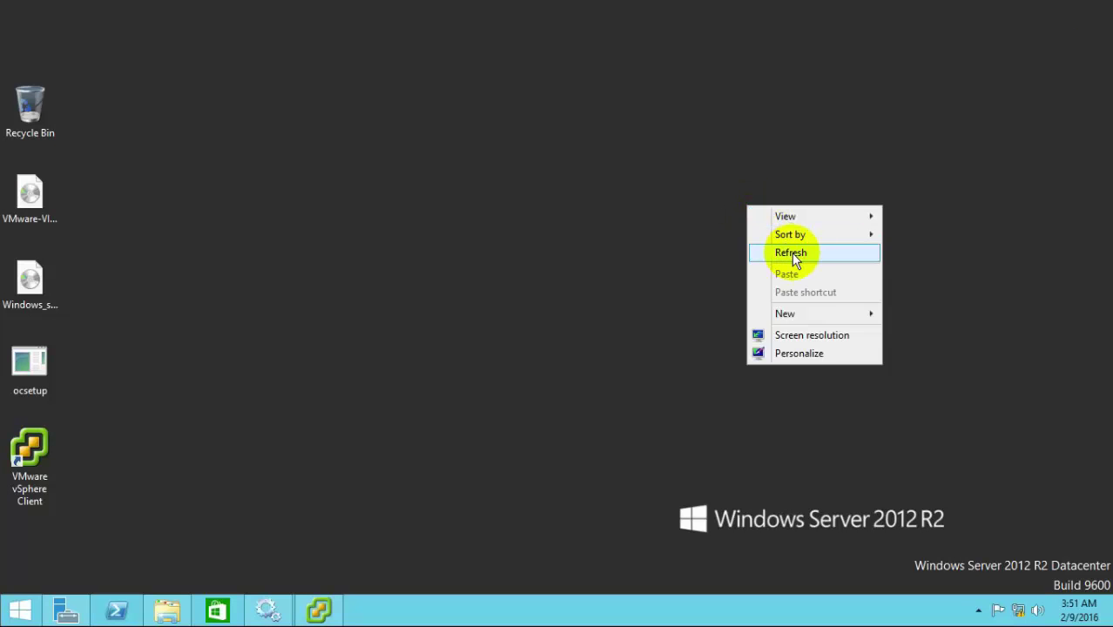